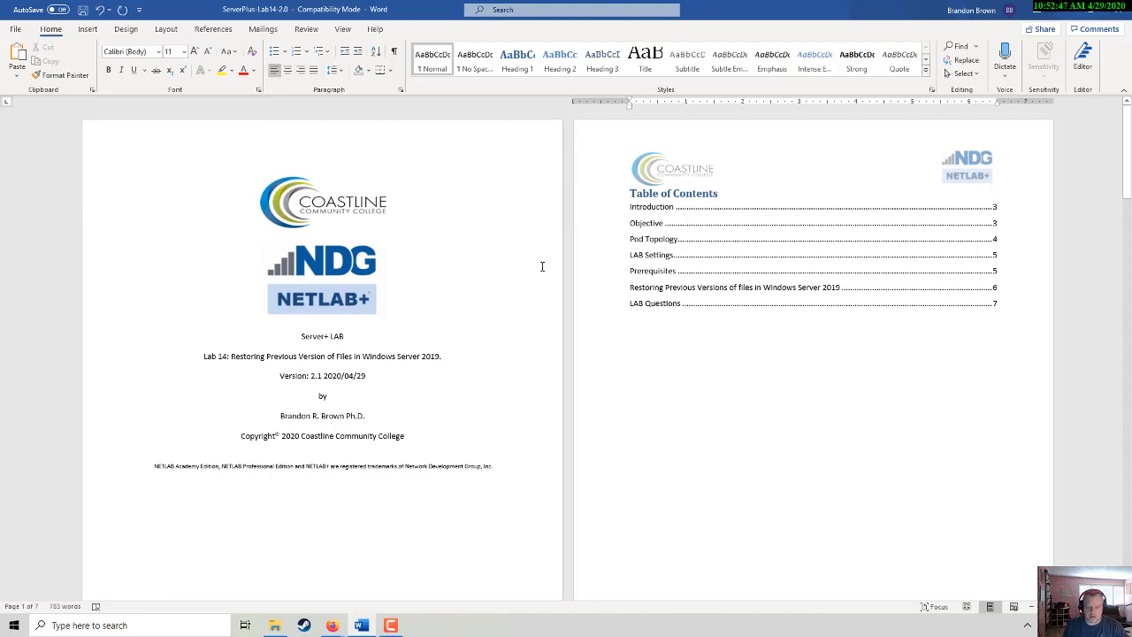
- Scroll down through the lab instructions before starting
{"action": "scroll", "coordinate": [604, 363], "scroll_direction": "down", "scroll_amount": 3}
{"action": "scroll", "coordinate": [606, 363], "scroll_direction": "up", "scroll_amount": 3}
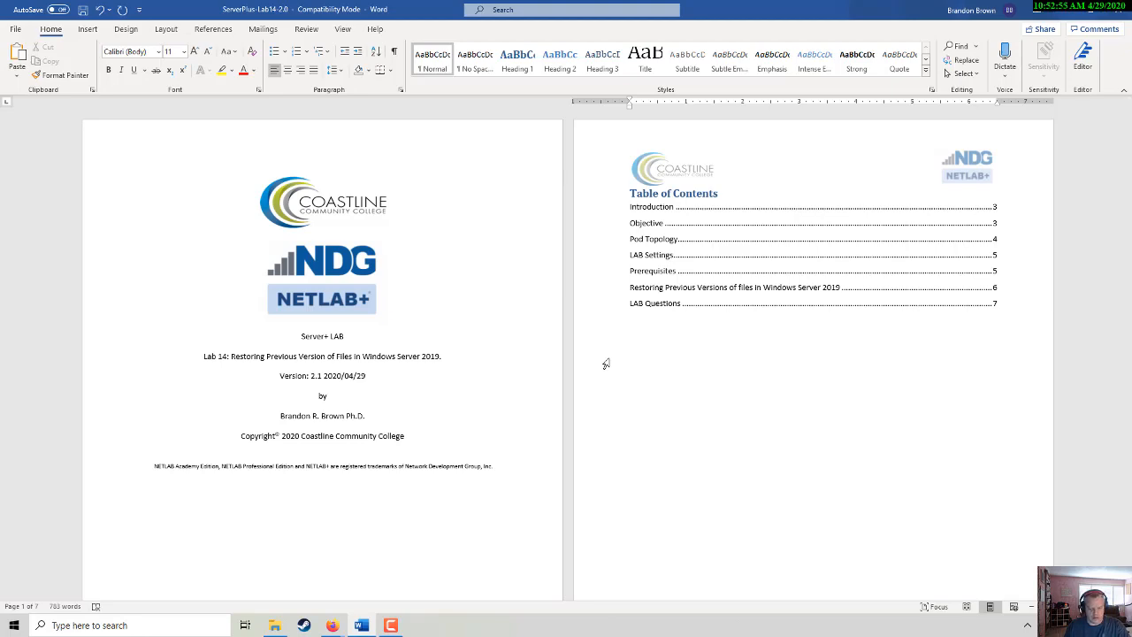
{"action": "scroll", "coordinate": [606, 364], "scroll_direction": "down", "scroll_amount": 10}
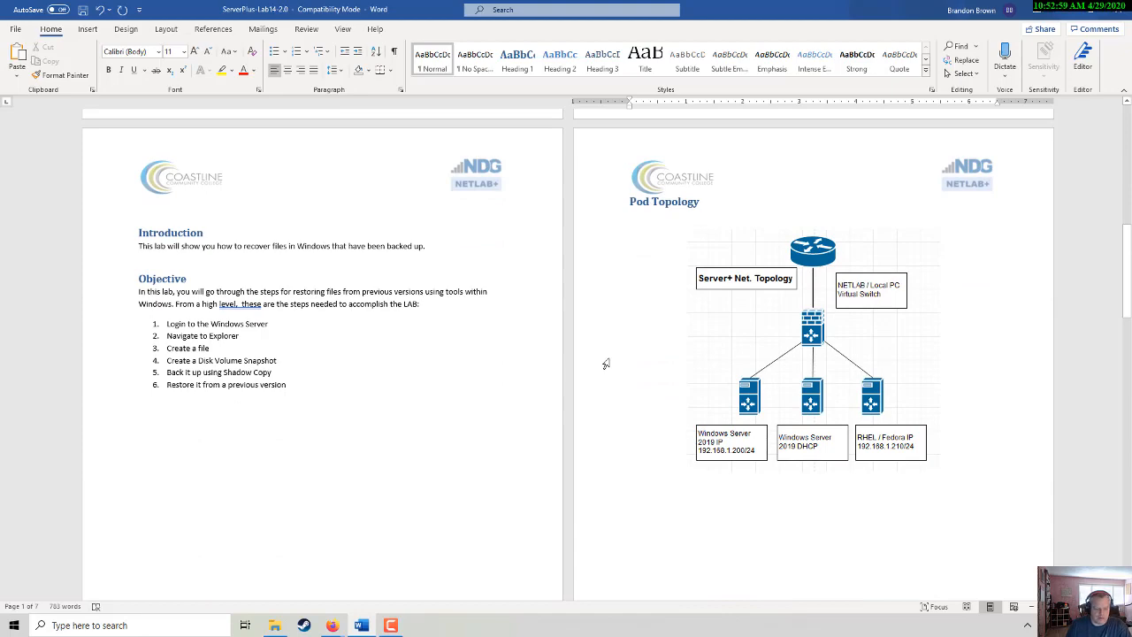
{"action": "scroll", "coordinate": [606, 363], "scroll_direction": "down", "scroll_amount": 3}
{"action": "scroll", "coordinate": [605, 364], "scroll_direction": "down", "scroll_amount": 10}
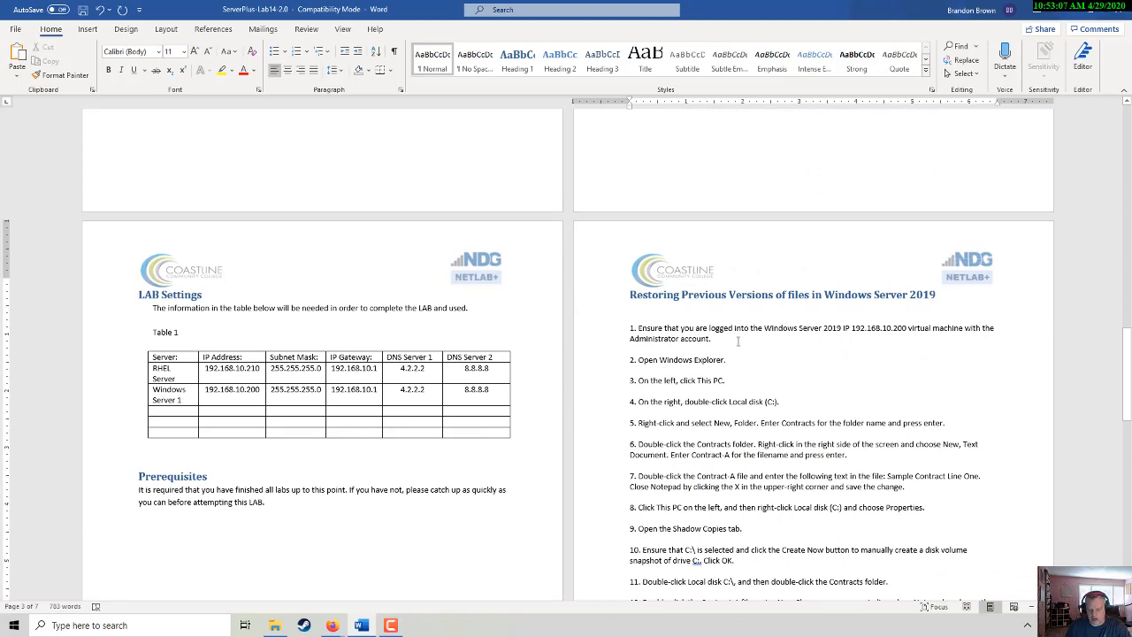
{"action": "scroll", "coordinate": [758, 353], "scroll_direction": "down", "scroll_amount": 2}
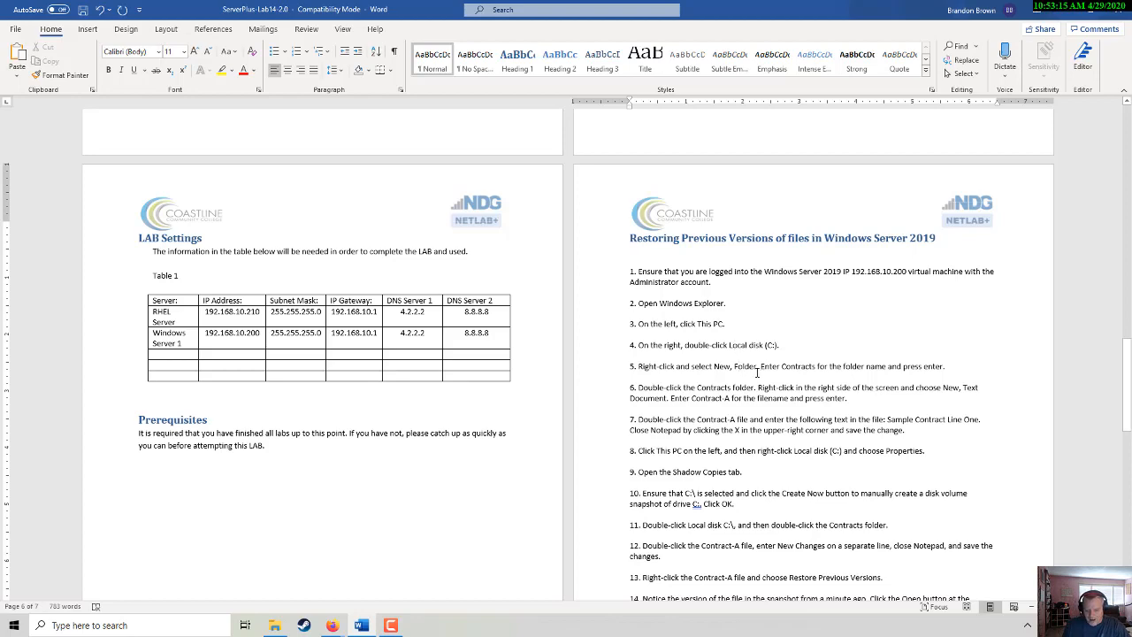
{"action": "scroll", "coordinate": [758, 372], "scroll_direction": "down", "scroll_amount": 3}
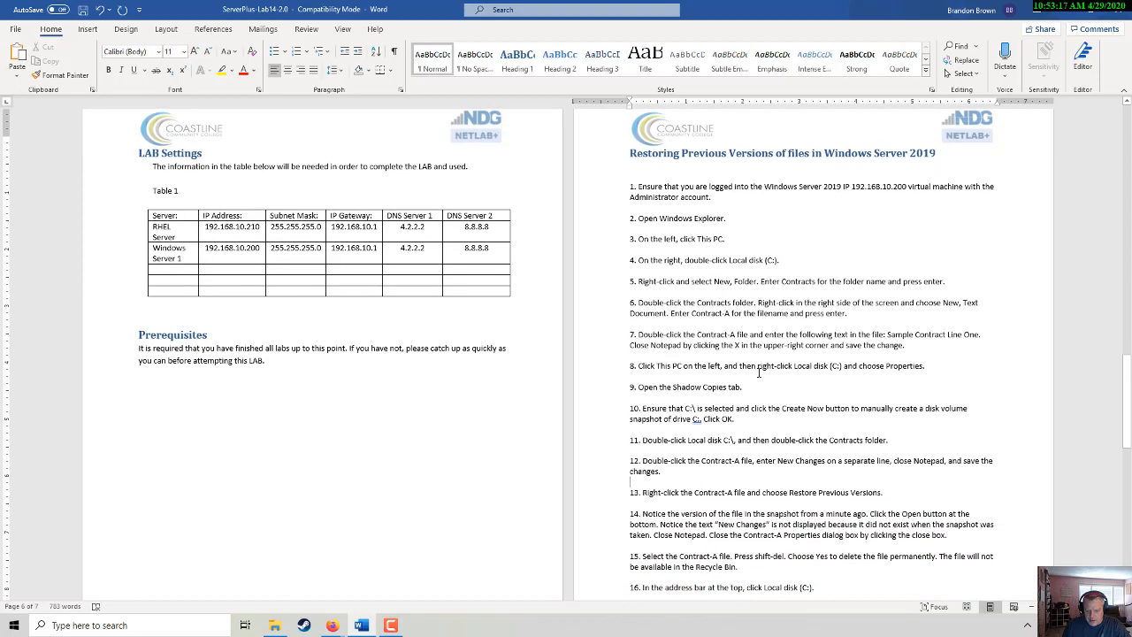
{"action": "scroll", "coordinate": [758, 373], "scroll_direction": "down", "scroll_amount": 2}
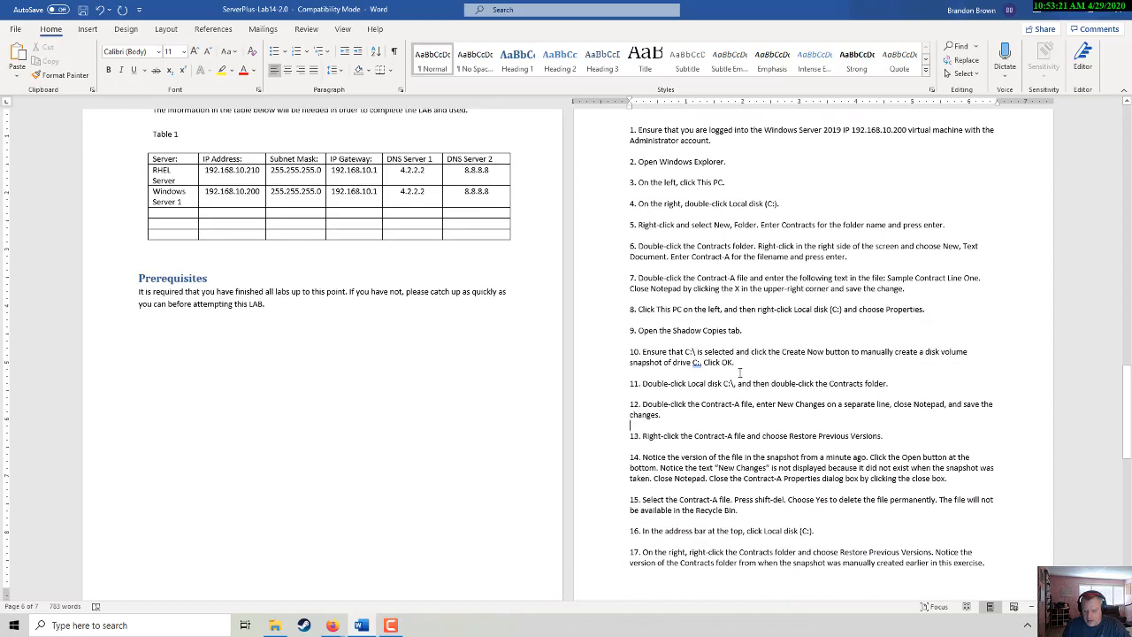
{"action": "scroll", "coordinate": [740, 372], "scroll_direction": "down", "scroll_amount": 1}
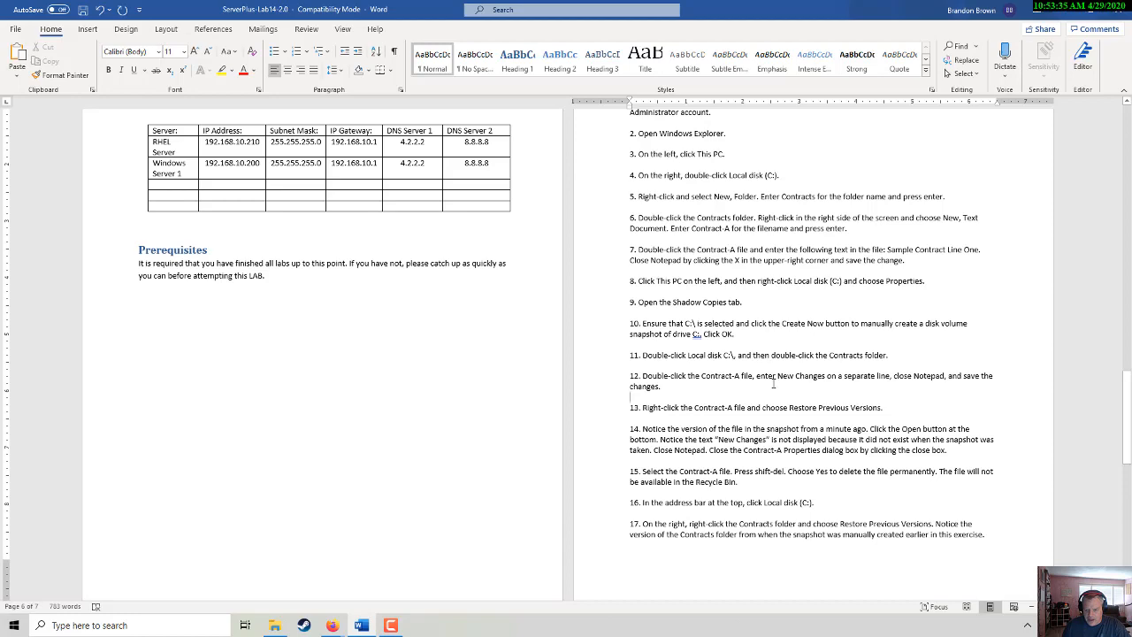
{"action": "scroll", "coordinate": [773, 383], "scroll_direction": "down", "scroll_amount": 3}
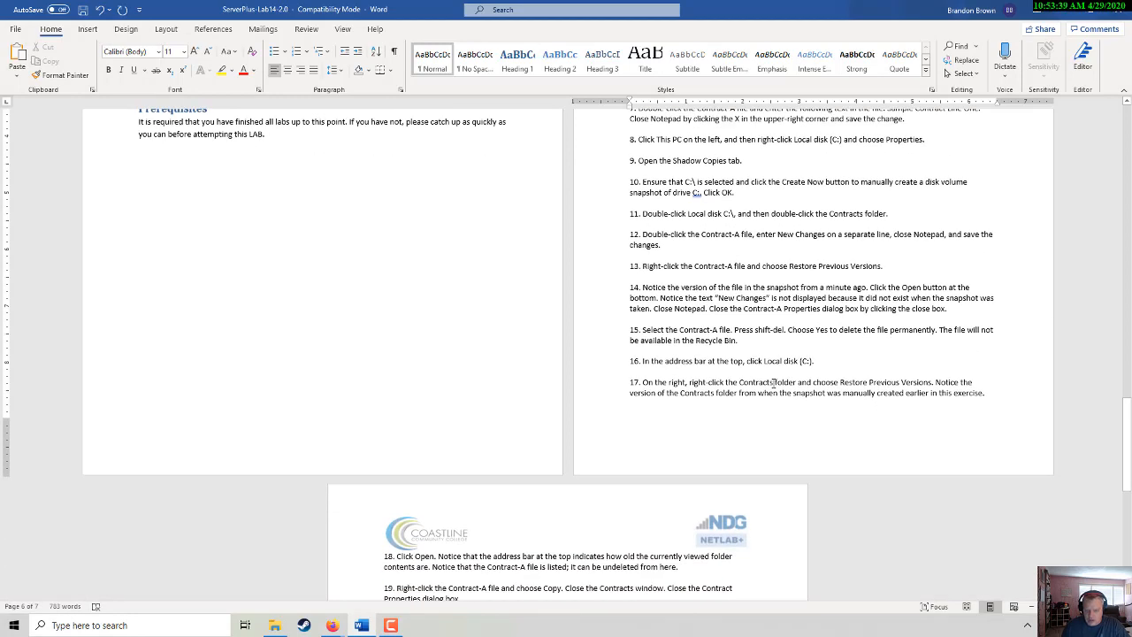
{"action": "scroll", "coordinate": [773, 383], "scroll_direction": "down", "scroll_amount": 1}
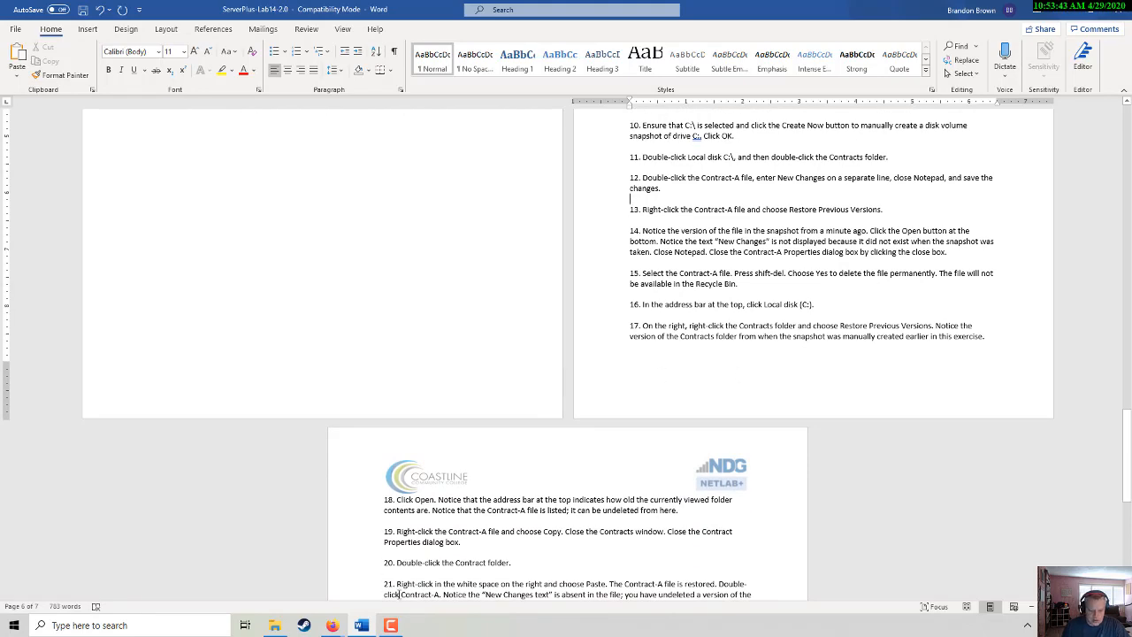
- Open the netlab site in a new Firefox tab and log in with saved credentials
{"action": "mouse_move", "coordinate": [334, 626]}
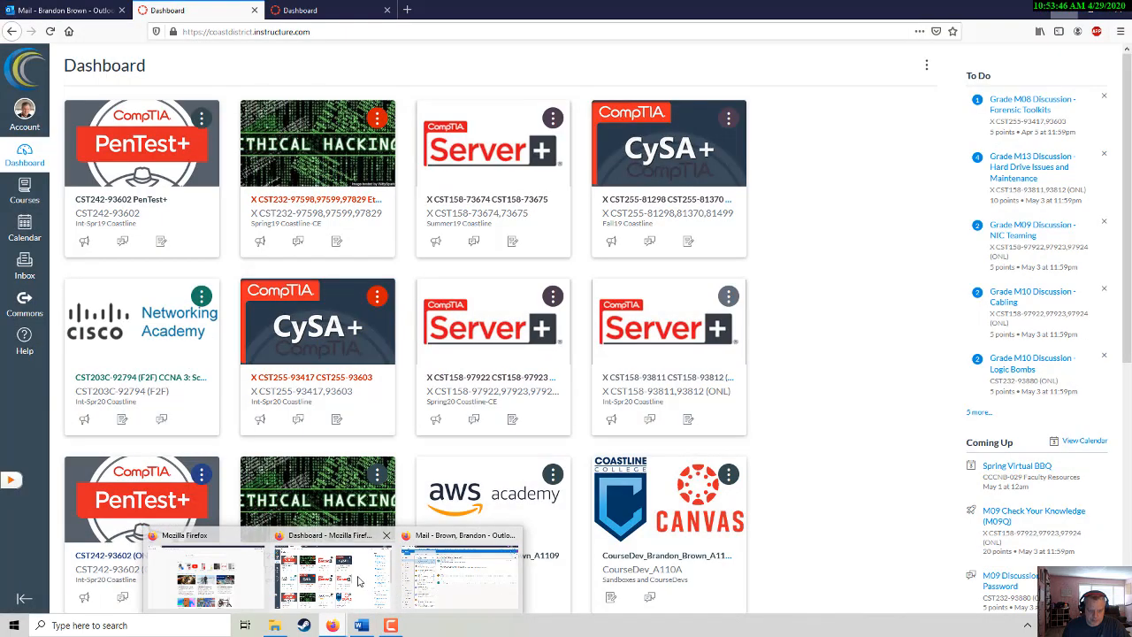
{"action": "left_click", "coordinate": [380, 579]}
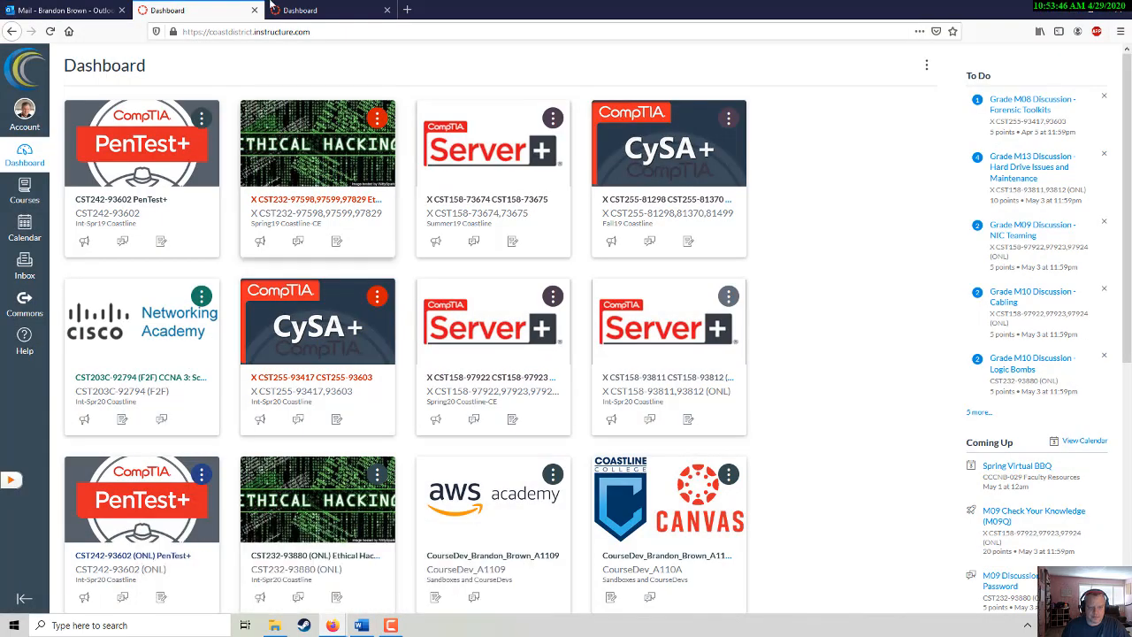
{"action": "left_click", "coordinate": [407, 9]}
{"action": "left_click", "coordinate": [401, 29]}
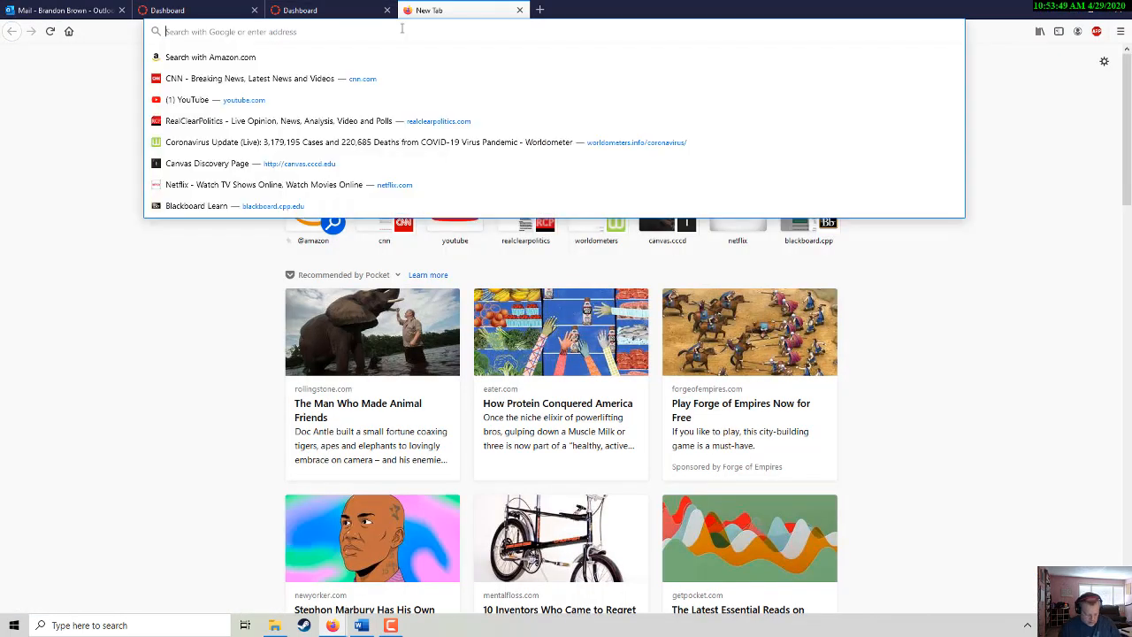
{"action": "type", "text": "net"}
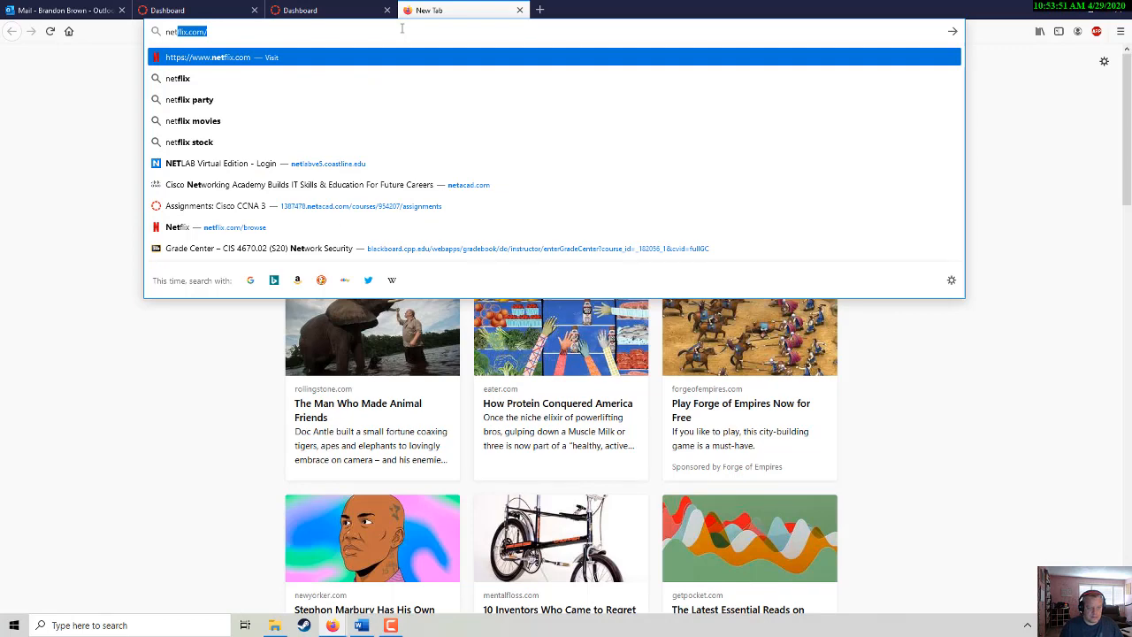
{"action": "type", "text": "labve5"}
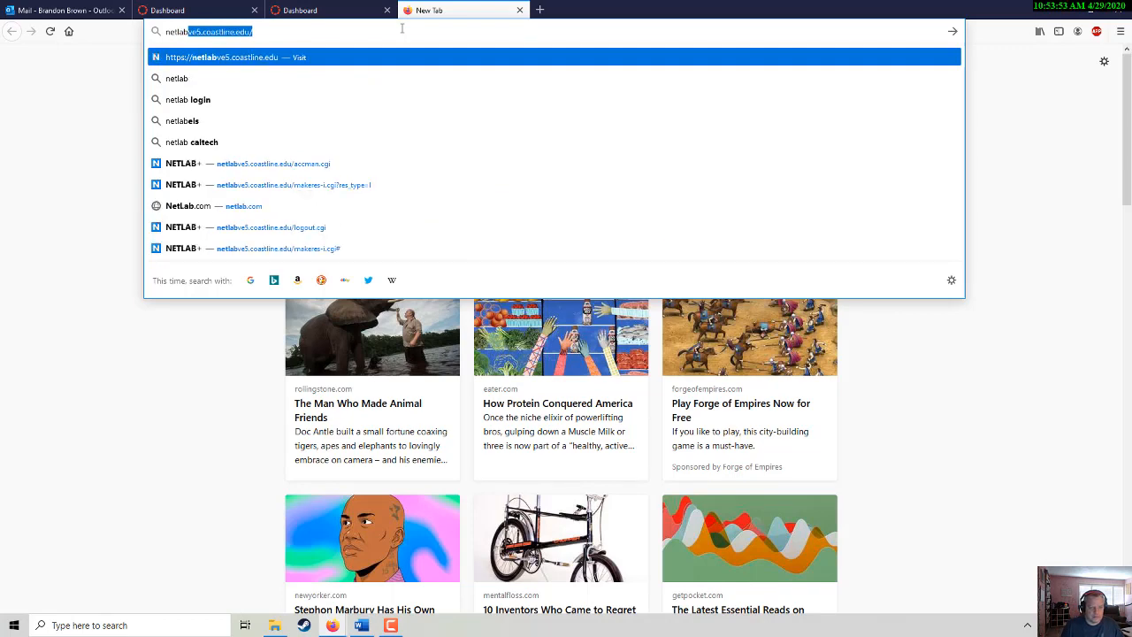
{"action": "key", "text": "Return"}
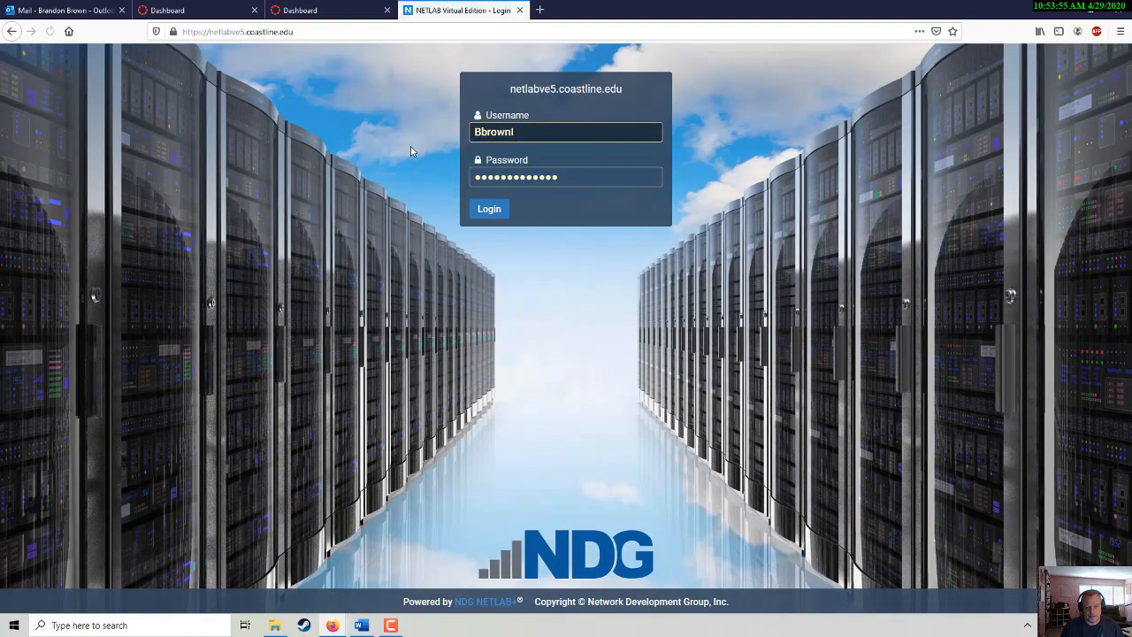
{"action": "left_click", "coordinate": [489, 210]}
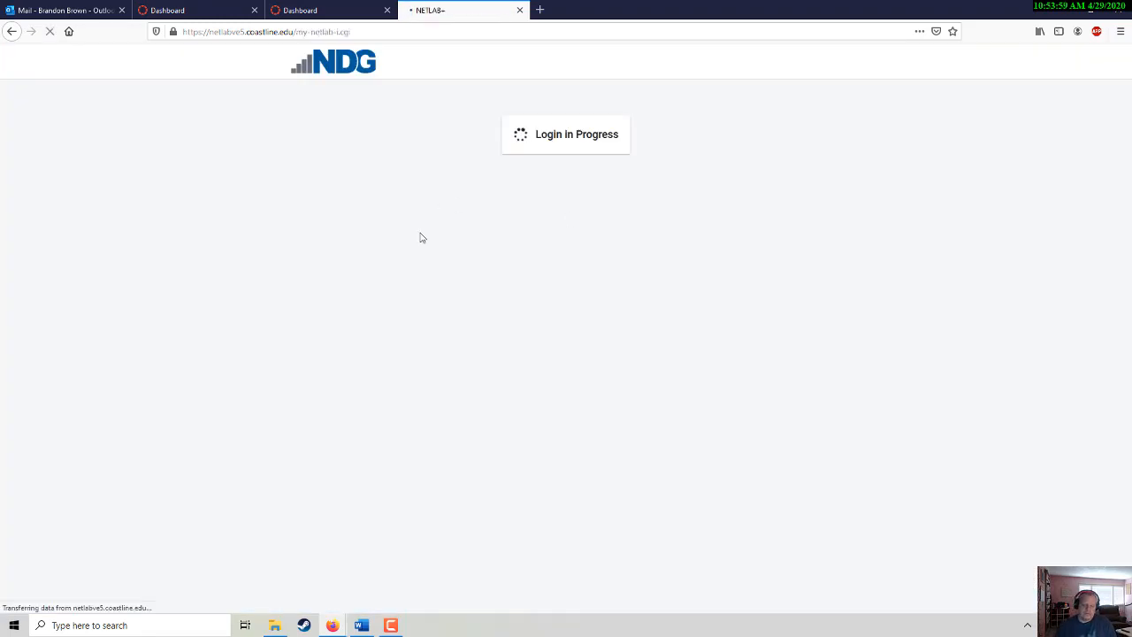
- Start a self-scheduled reservation for the CST C158 Server+ class and Lab 14
{"action": "left_click", "coordinate": [346, 271]}
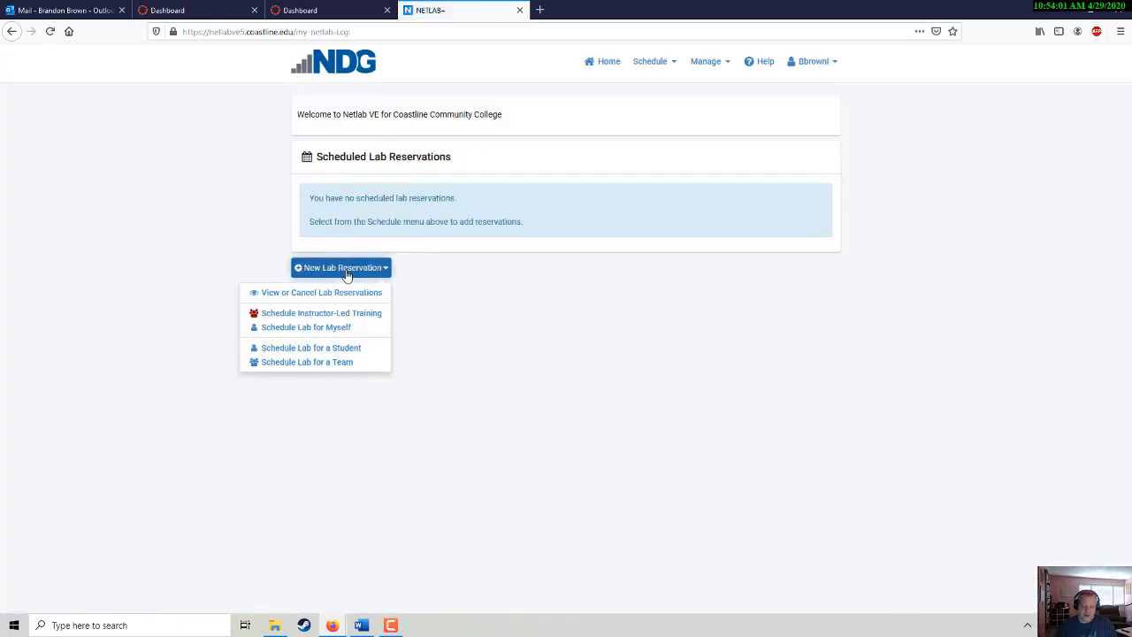
{"action": "left_click", "coordinate": [307, 329]}
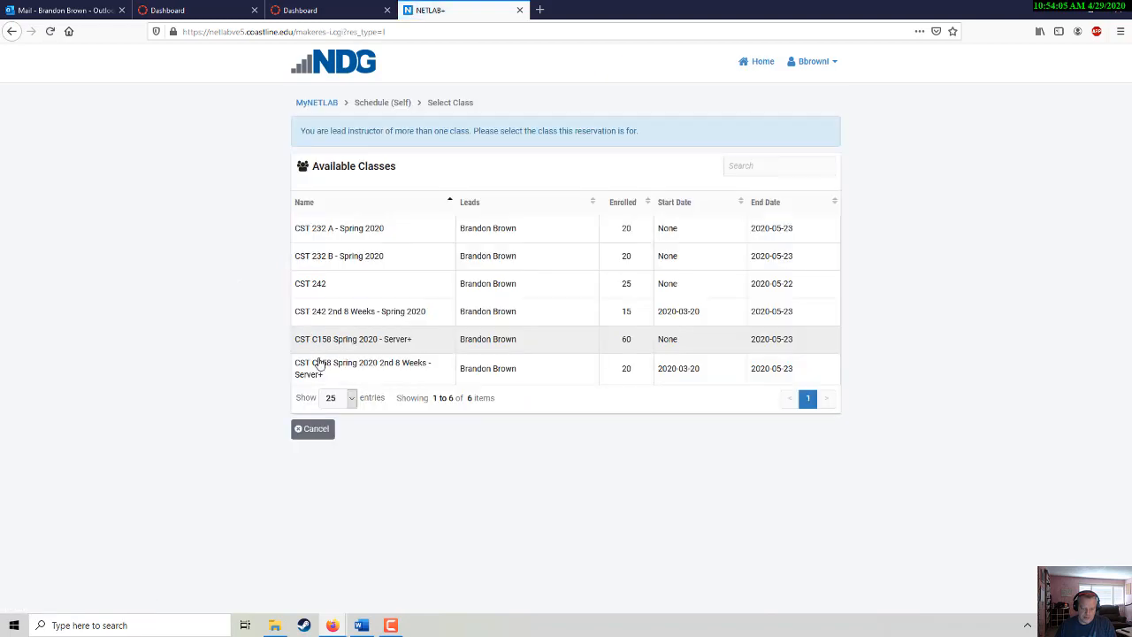
{"action": "left_click", "coordinate": [331, 373]}
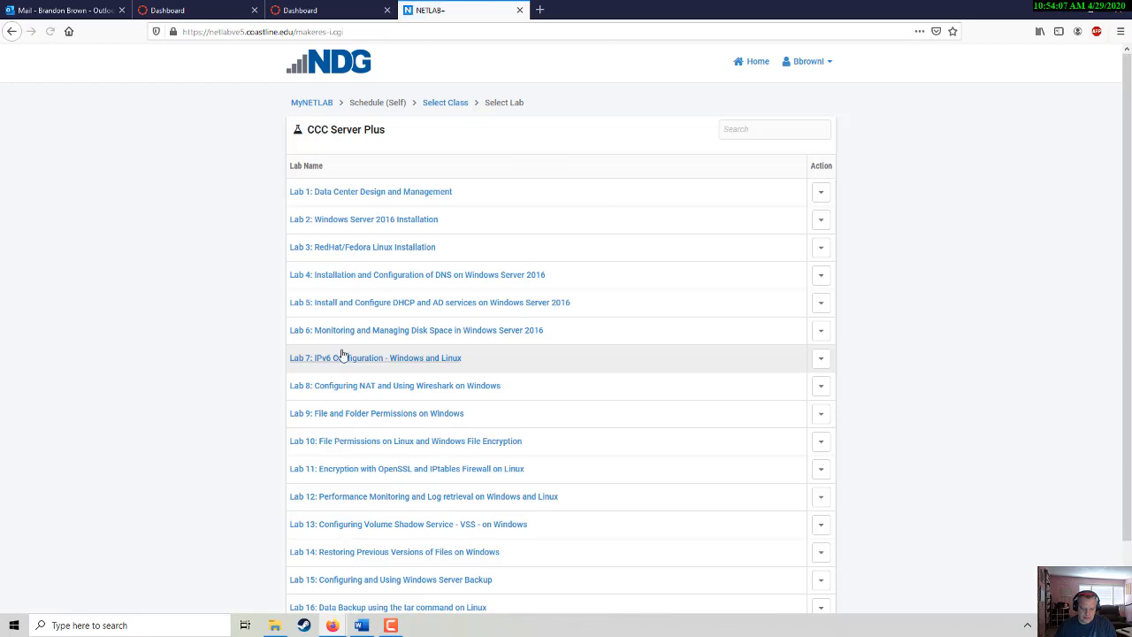
{"action": "scroll", "coordinate": [396, 351], "scroll_direction": "down", "scroll_amount": 1}
{"action": "scroll", "coordinate": [395, 351], "scroll_direction": "down", "scroll_amount": 1}
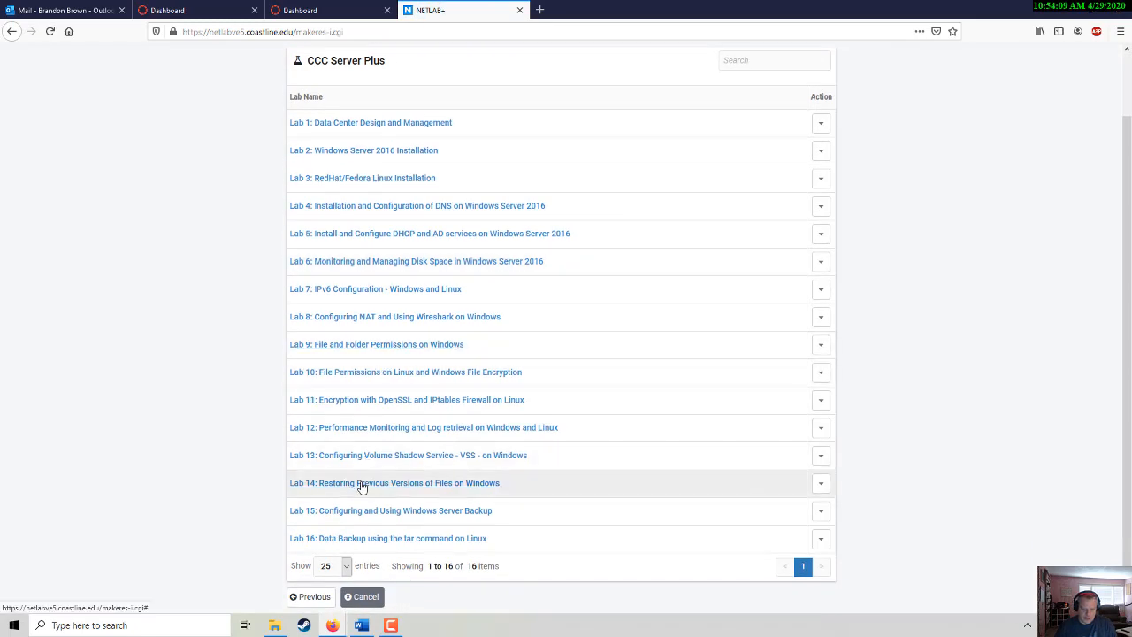
{"action": "left_click", "coordinate": [404, 485]}
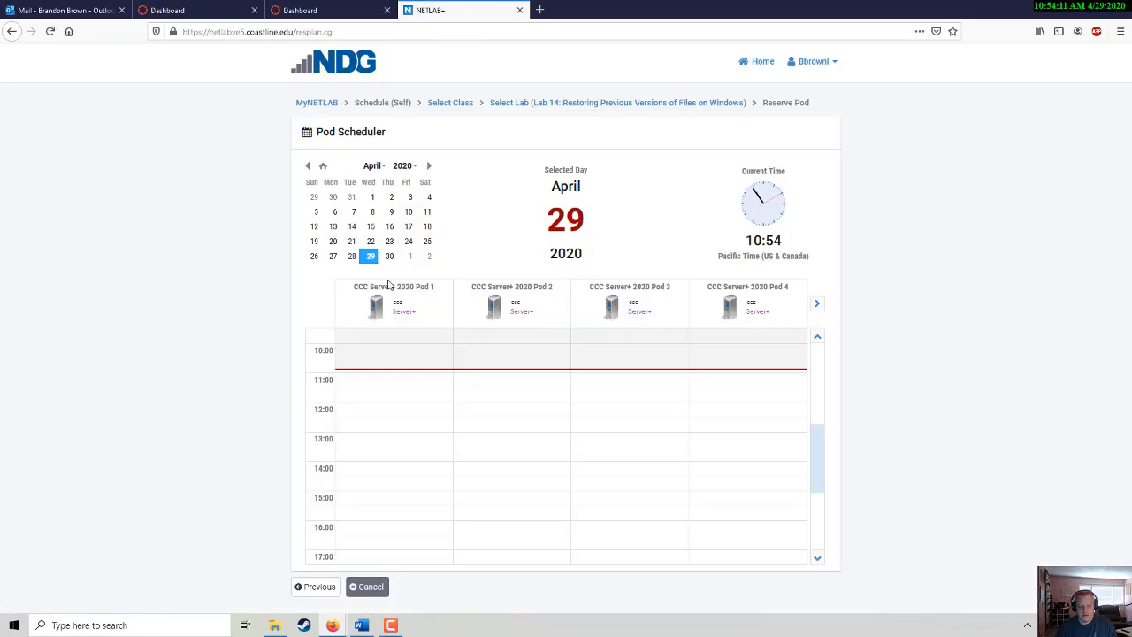
- Book Pod 1 with an end time of 12:00 and submit the reservation
{"action": "left_click", "coordinate": [407, 377]}
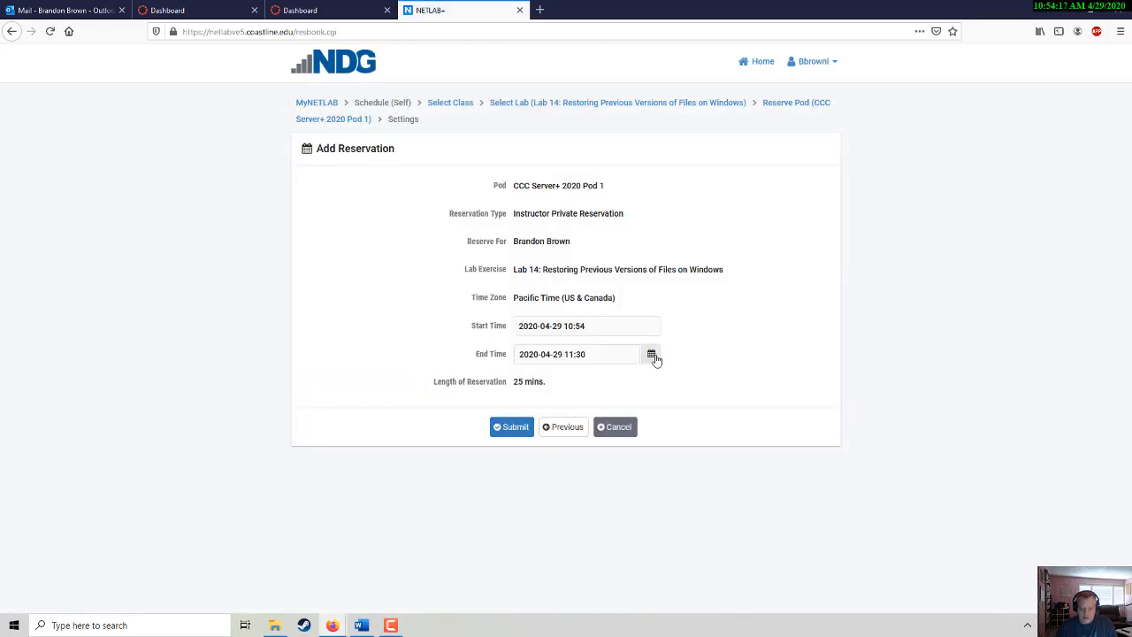
{"action": "left_click", "coordinate": [650, 354]}
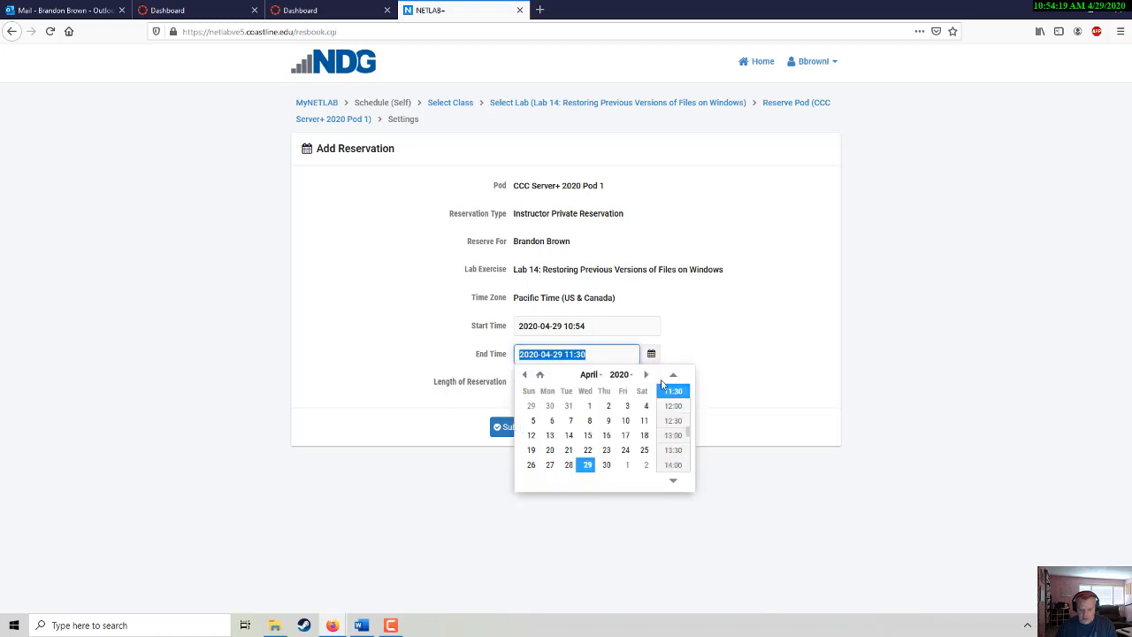
{"action": "left_click", "coordinate": [673, 405]}
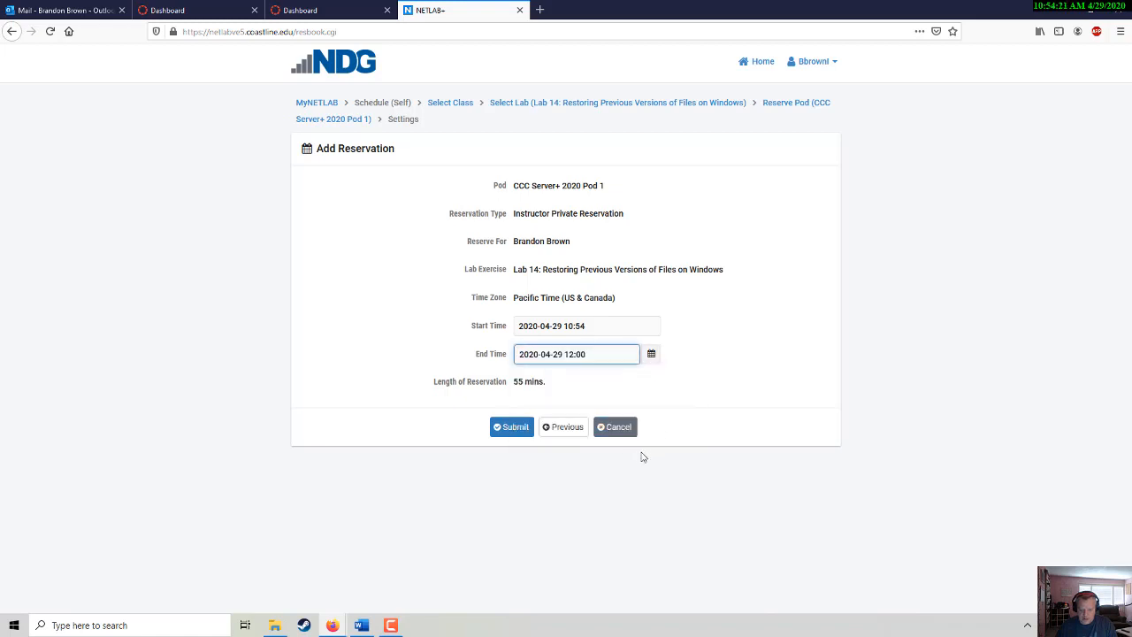
{"action": "left_click", "coordinate": [509, 429]}
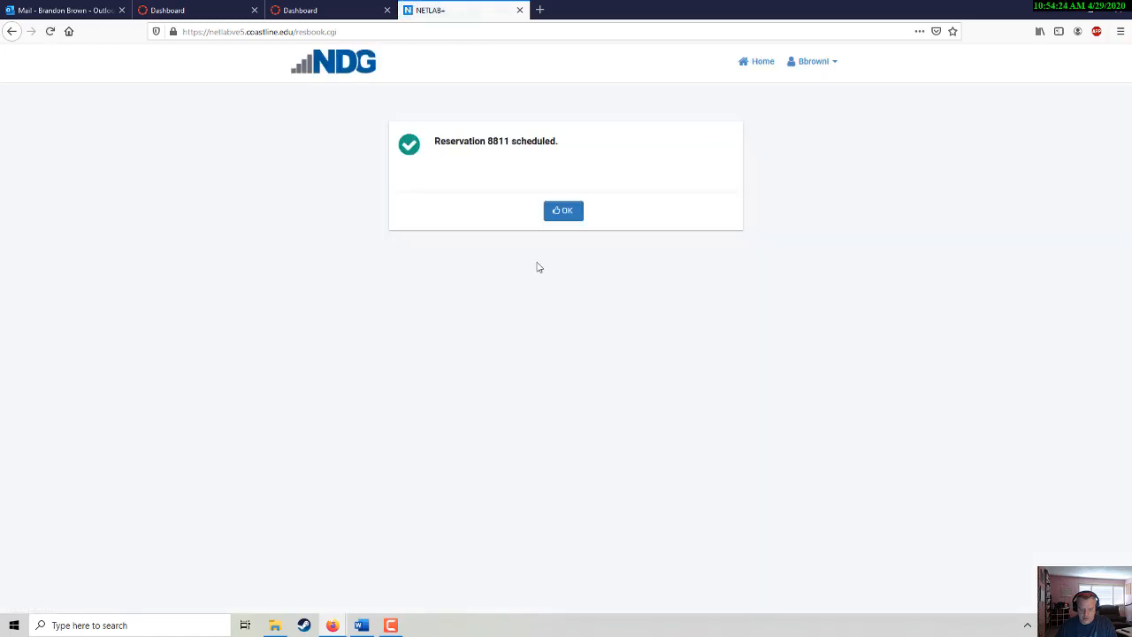
{"action": "left_click", "coordinate": [563, 213]}
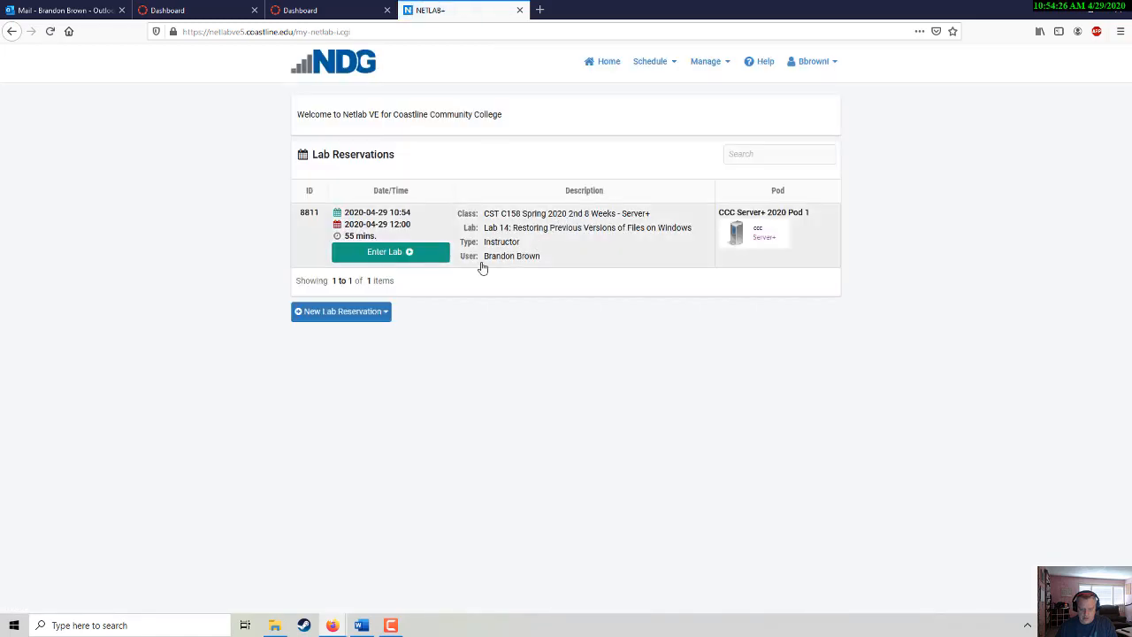
- Enter the reserved Lab 14 pod, check the Word guide, and return to the lab page
{"action": "left_click", "coordinate": [389, 252]}
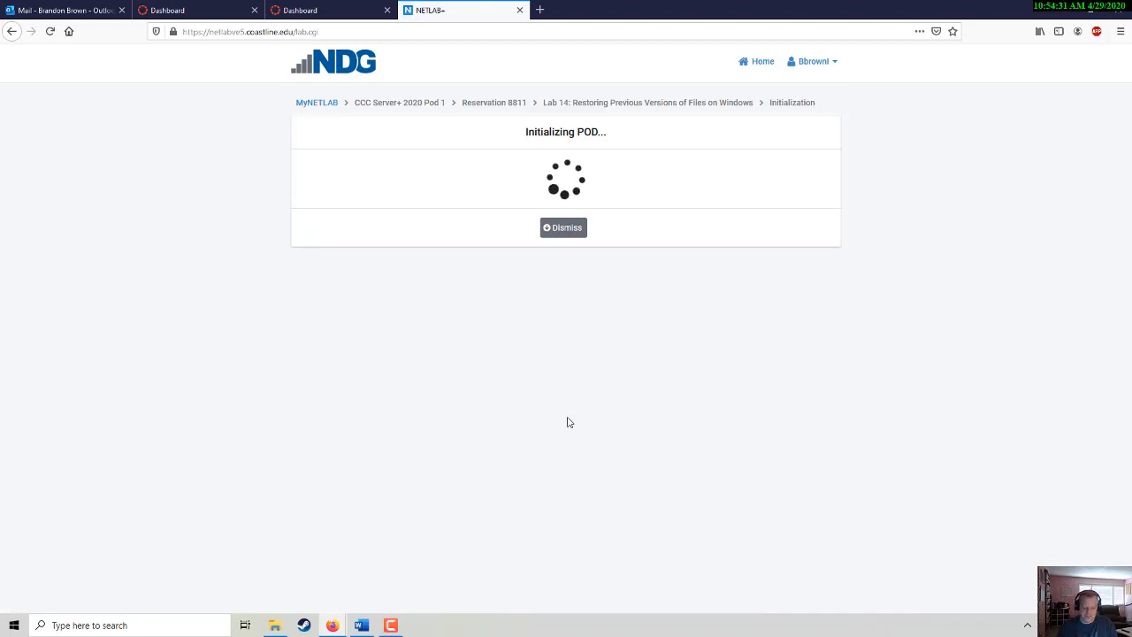
{"action": "left_click", "coordinate": [362, 625]}
{"action": "scroll", "coordinate": [608, 457], "scroll_direction": "up", "scroll_amount": 5}
{"action": "scroll", "coordinate": [607, 457], "scroll_direction": "up", "scroll_amount": 5}
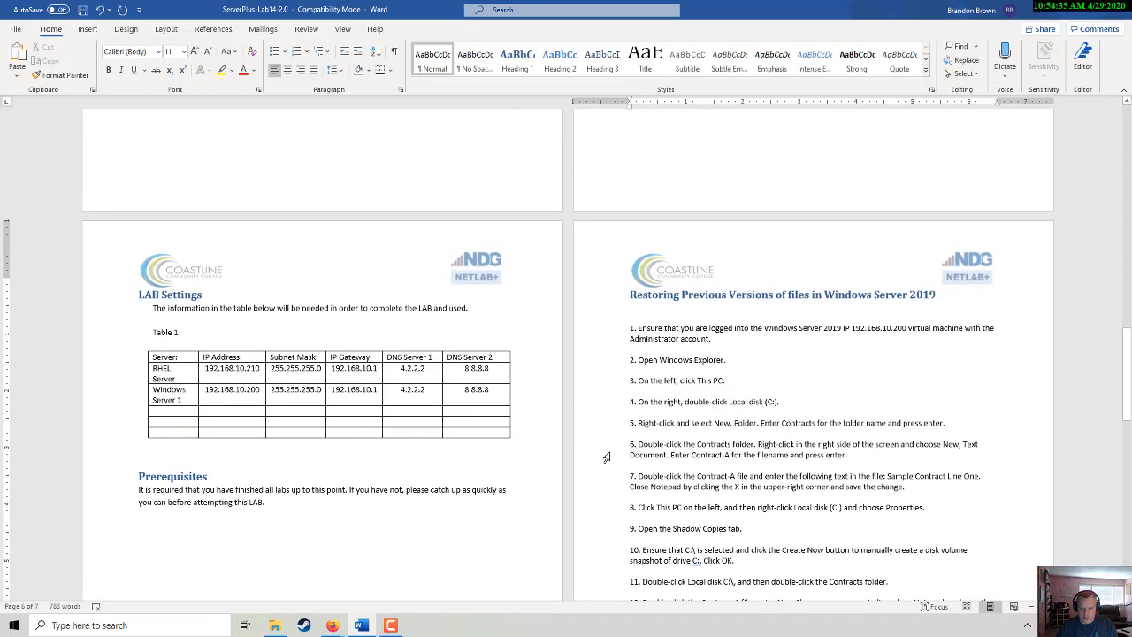
{"action": "scroll", "coordinate": [606, 457], "scroll_direction": "down", "scroll_amount": 4}
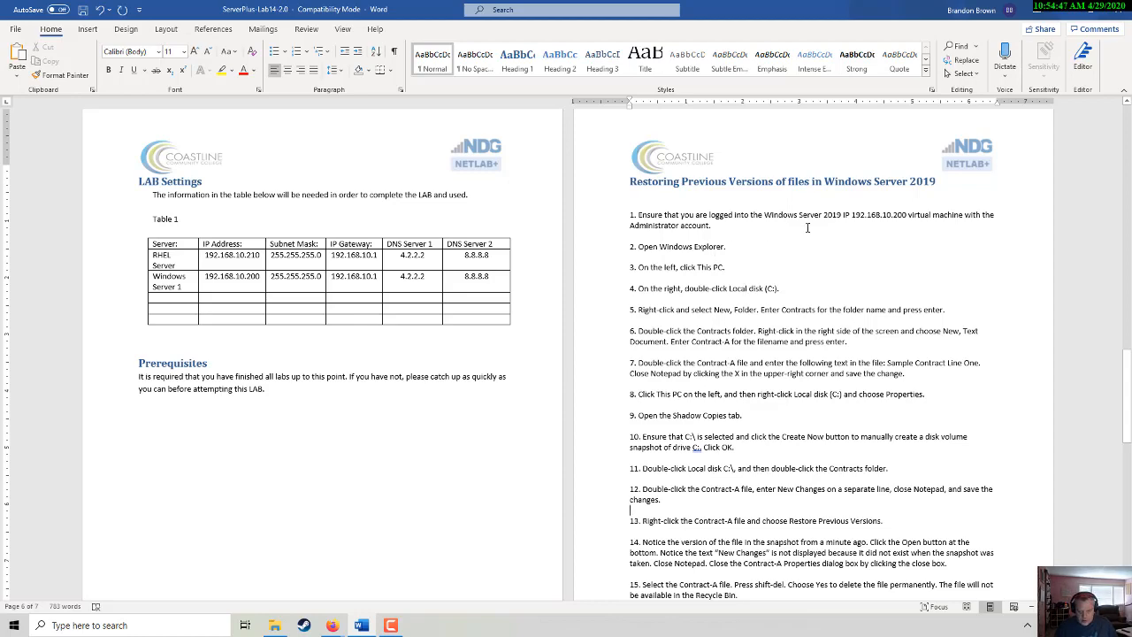
{"action": "key", "text": "alt+Tab"}
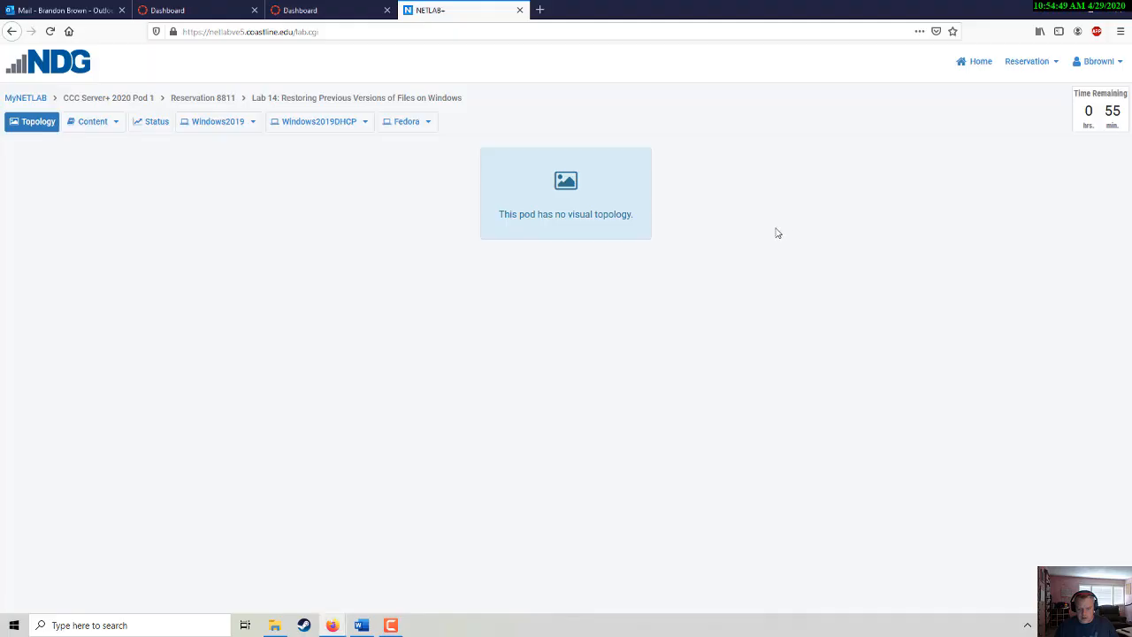
- Send Ctrl+Alt+Del to the Windows2019 VM from its options menu
{"action": "left_click", "coordinate": [252, 122]}
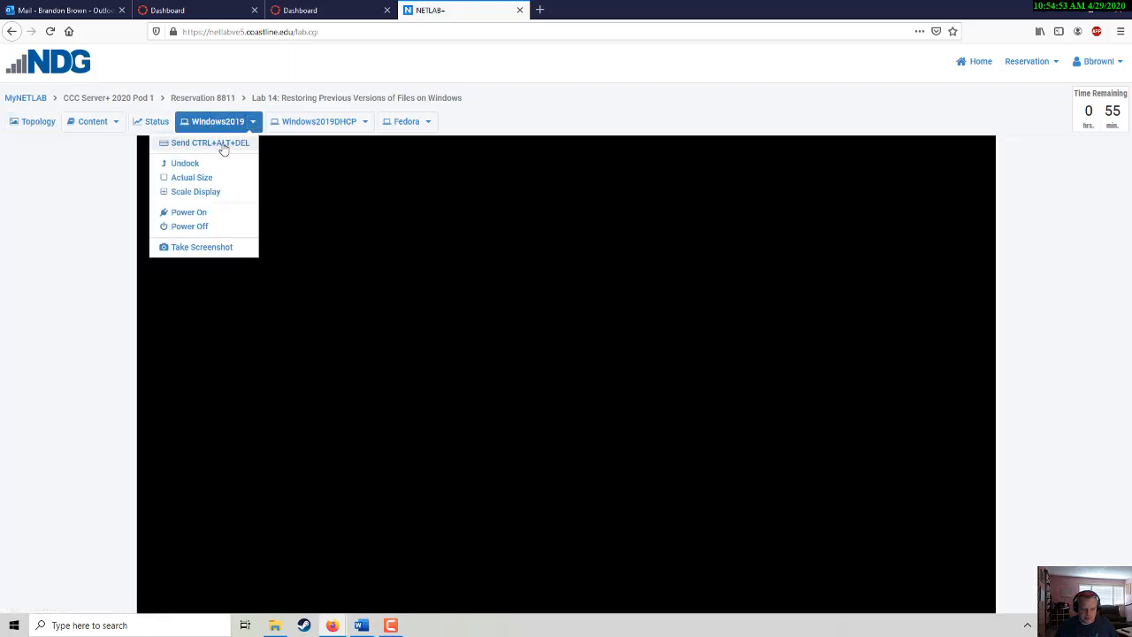
{"action": "left_click", "coordinate": [510, 287]}
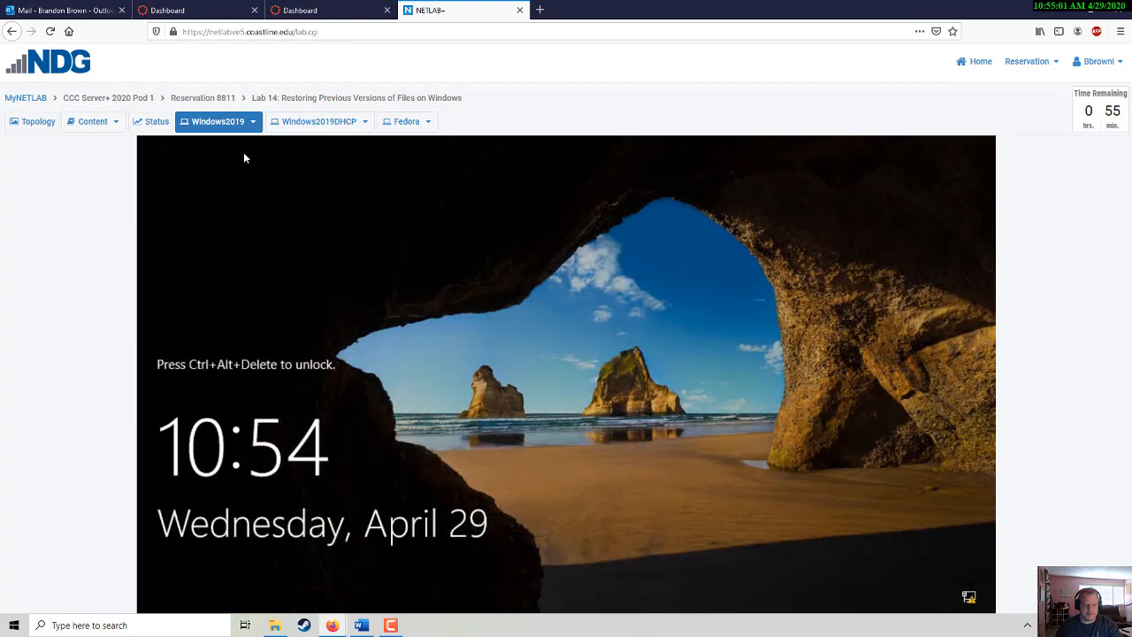
{"action": "left_click", "coordinate": [254, 122]}
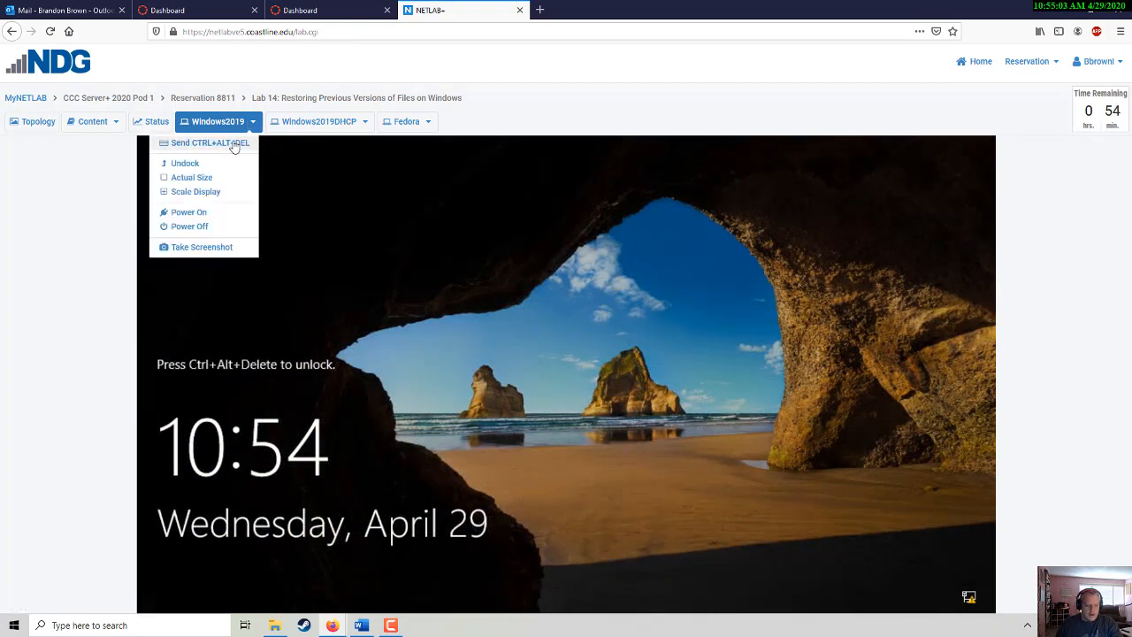
{"action": "left_click", "coordinate": [234, 145]}
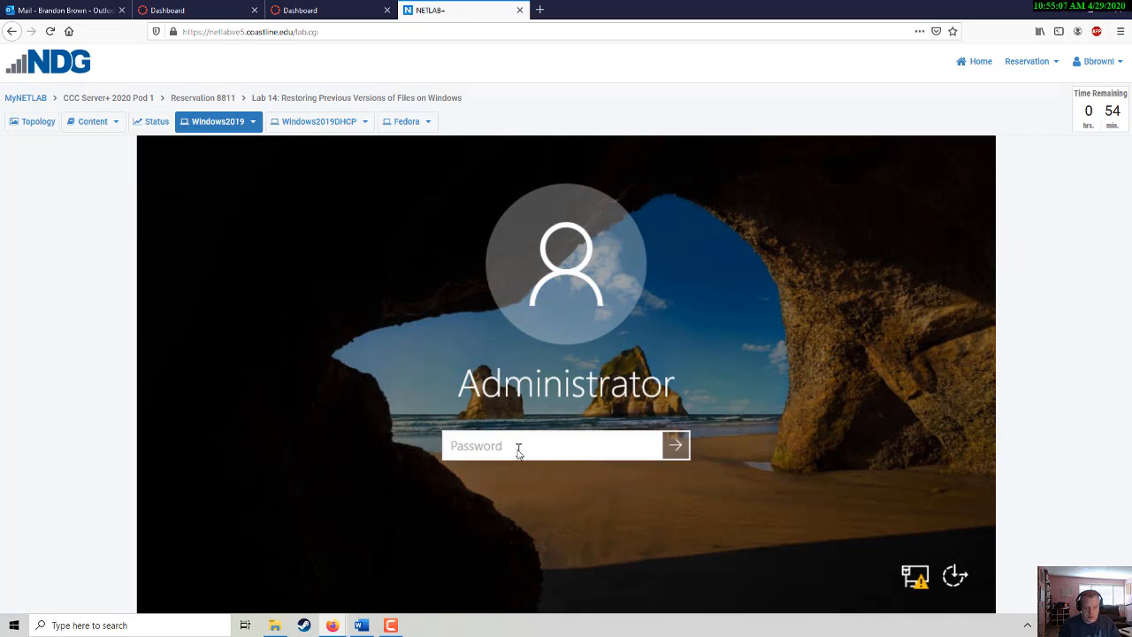
- Sign in as Administrator, re-entering the password after it is rejected once
{"action": "type", "text": "Tra"}
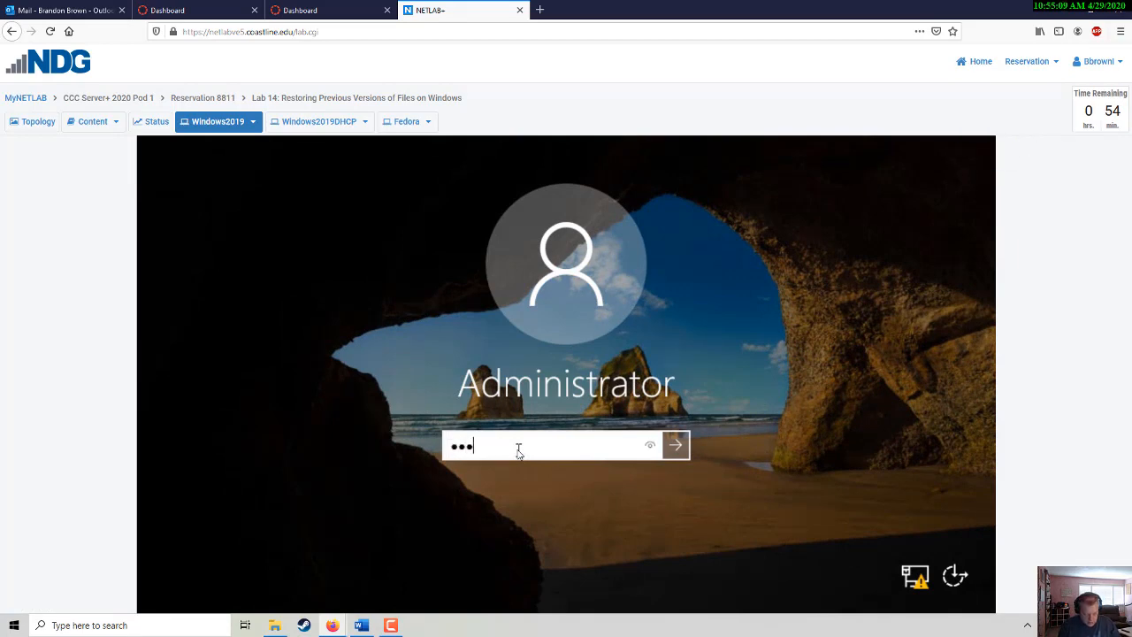
{"action": "type", "text": "in1ng$"}
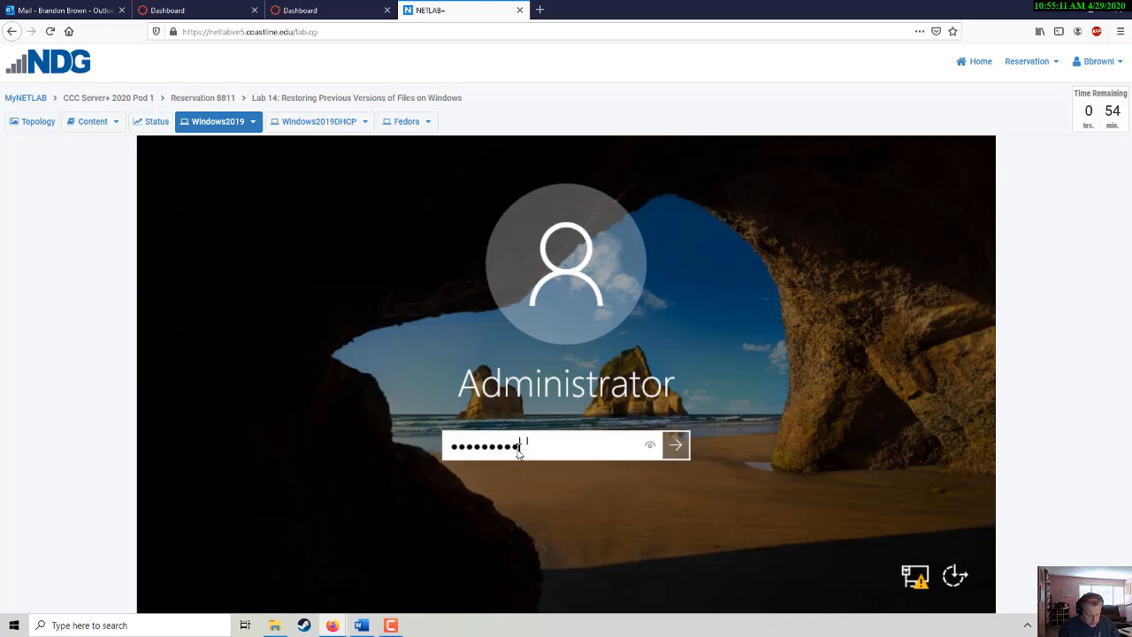
{"action": "type", "text": "••"}
{"action": "key", "text": "Return"}
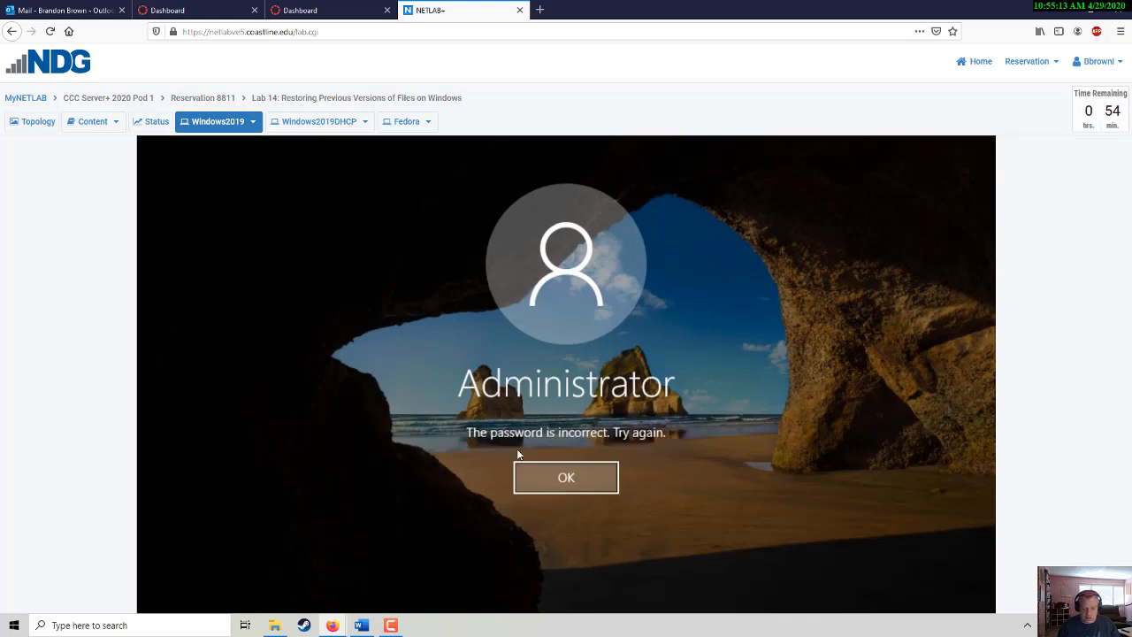
{"action": "key", "text": "Return"}
{"action": "type", "text": "Tra"}
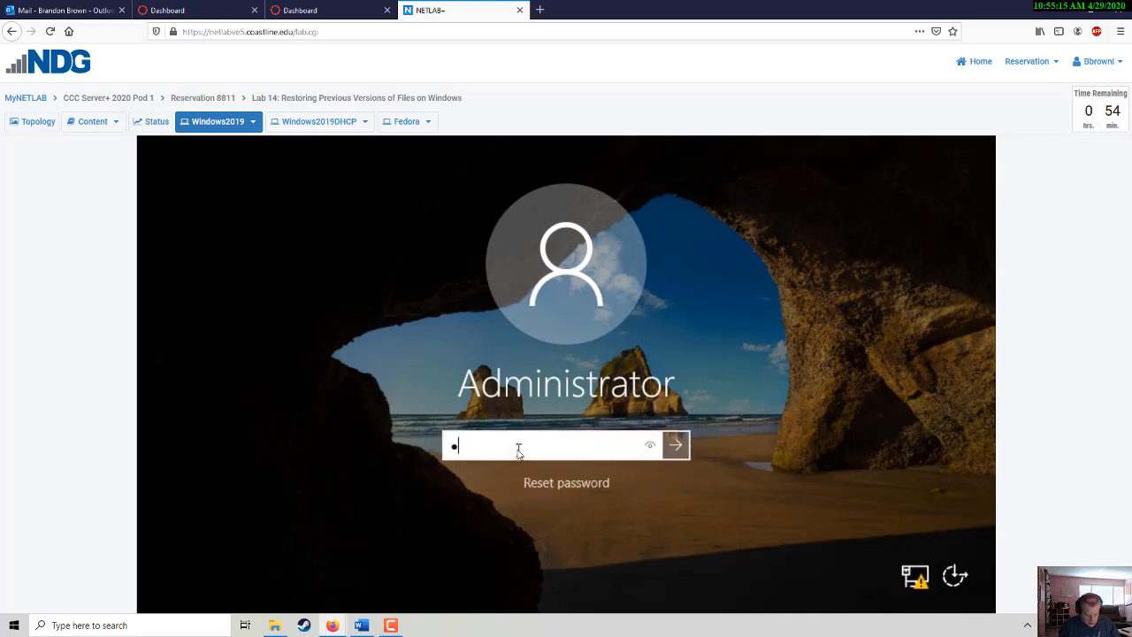
{"action": "type", "text": "••••••••"}
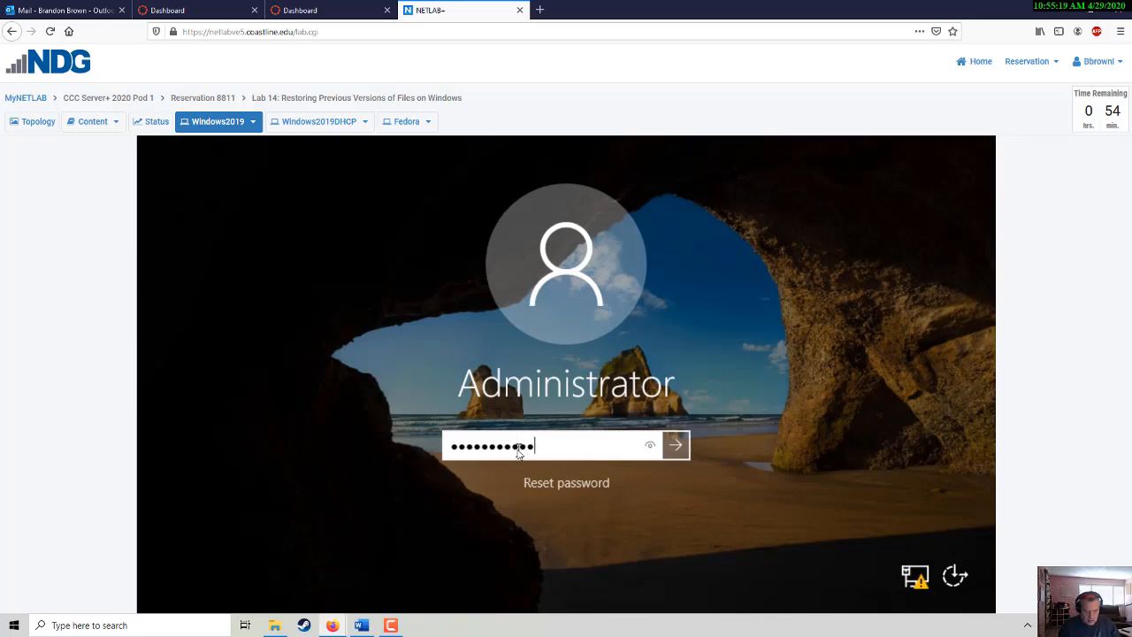
{"action": "key", "text": "Return"}
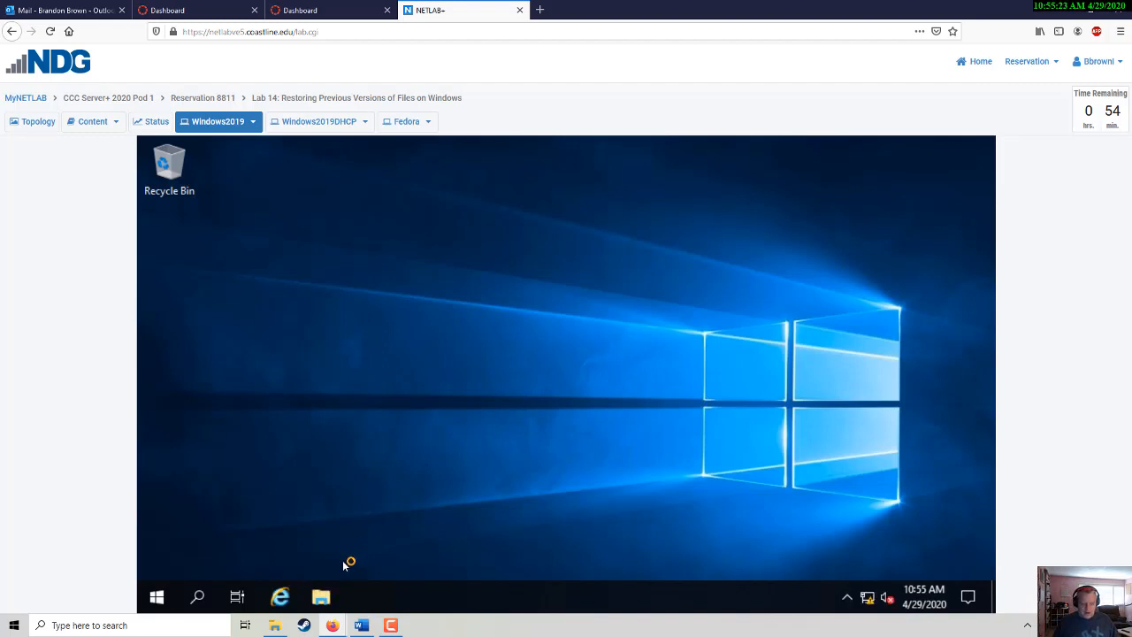
- Open File Explorer, close Server Manager, and switch back to the Word guide
{"action": "left_click", "coordinate": [320, 599]}
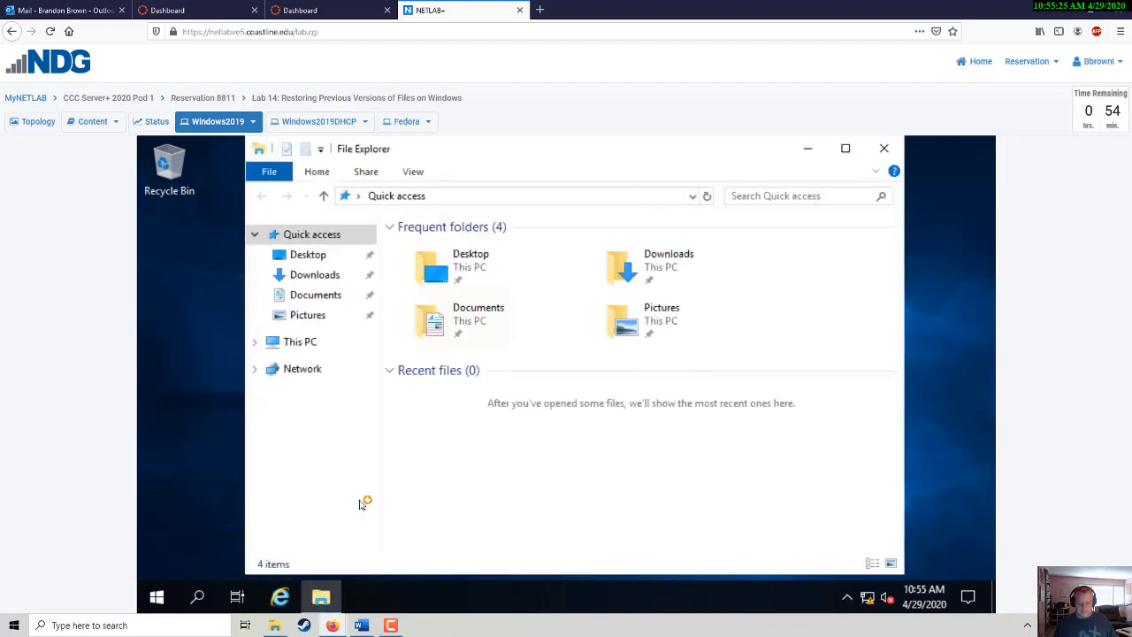
{"action": "left_click_drag", "start_coordinate": [508, 147], "coordinate": [512, 156]}
{"action": "left_click", "coordinate": [220, 176]}
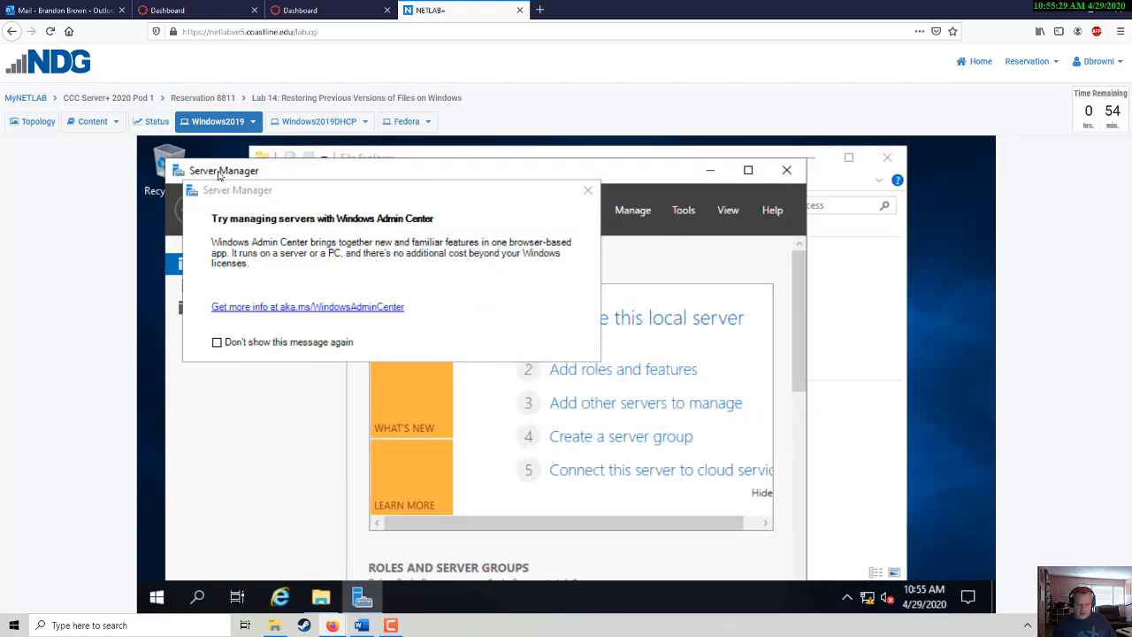
{"action": "left_click", "coordinate": [787, 171]}
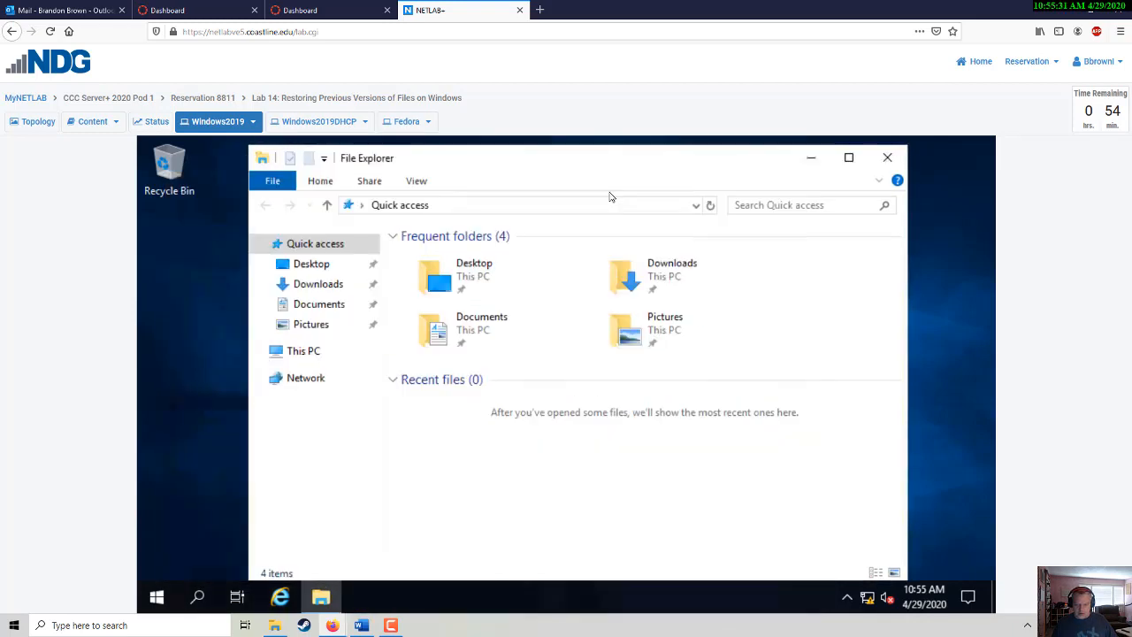
{"action": "left_click_drag", "start_coordinate": [592, 166], "coordinate": [597, 170]}
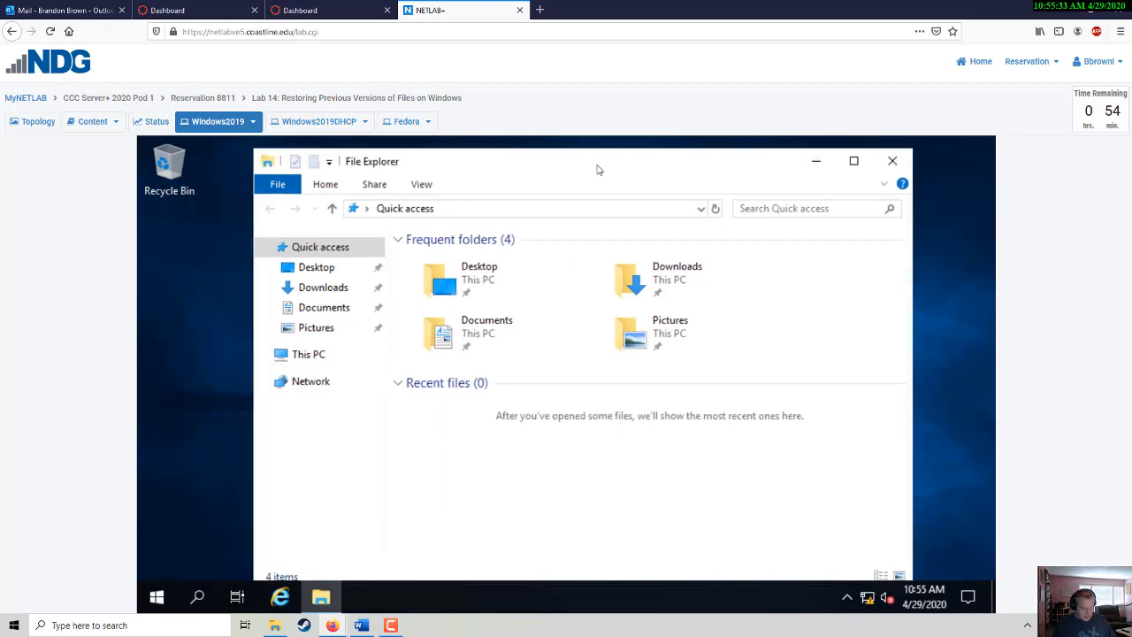
{"action": "key", "text": "alt+Tab"}
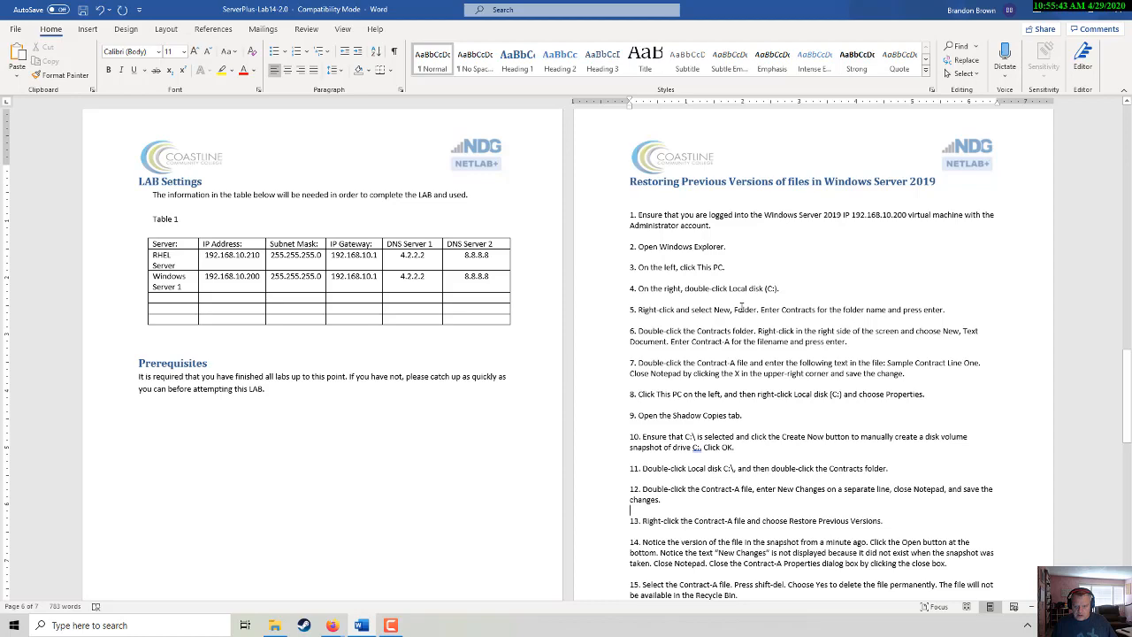
- Browse to Local Disk (C:) through This PC in File Explorer
{"action": "key", "text": "alt"}
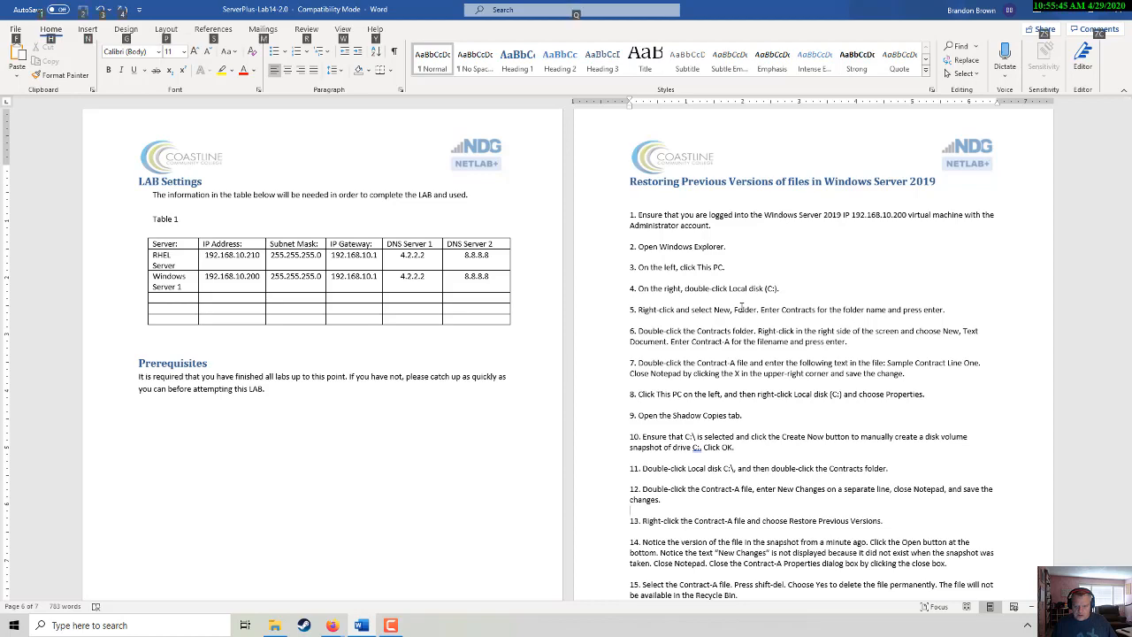
{"action": "key", "text": "alt+Tab"}
{"action": "left_click", "coordinate": [280, 358]}
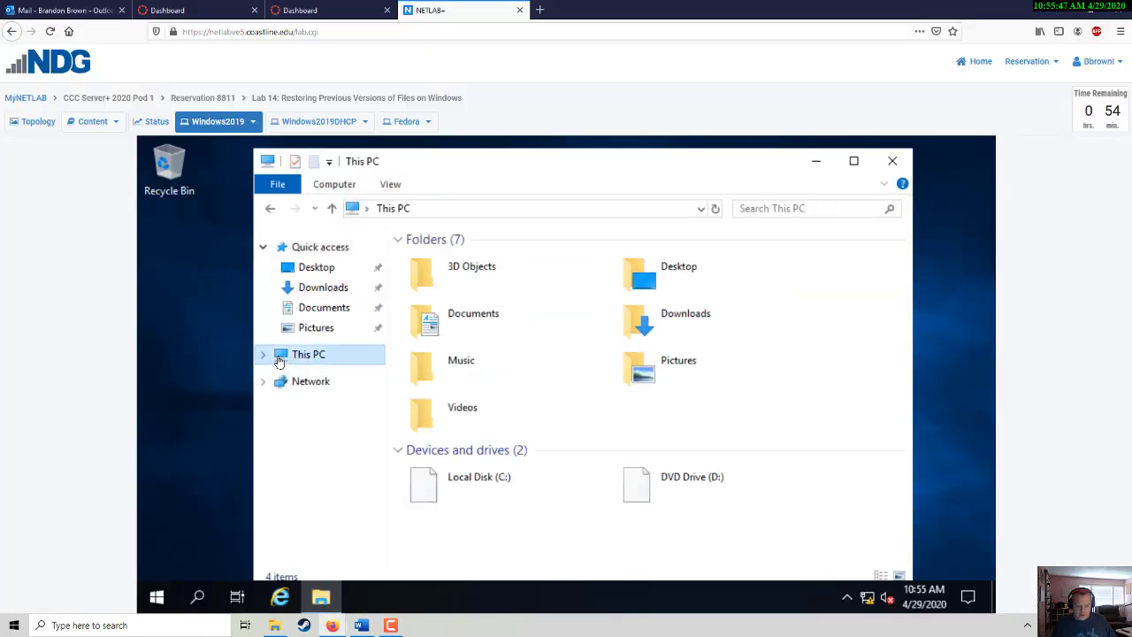
{"action": "left_click", "coordinate": [263, 354]}
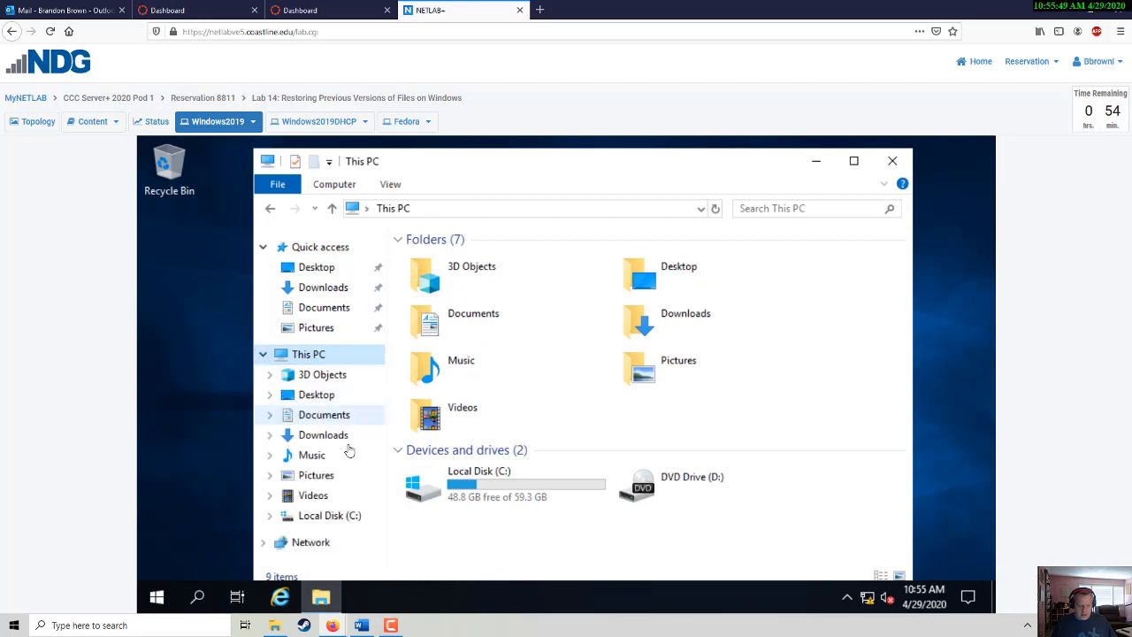
{"action": "double_click", "coordinate": [320, 518]}
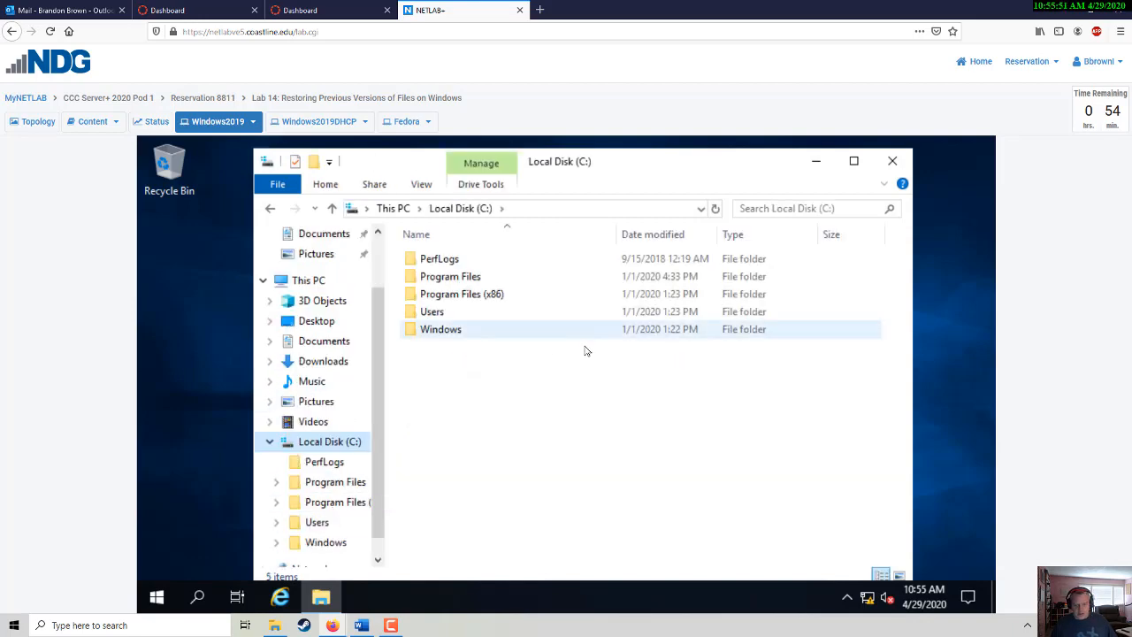
{"action": "key", "text": "alt+Tab"}
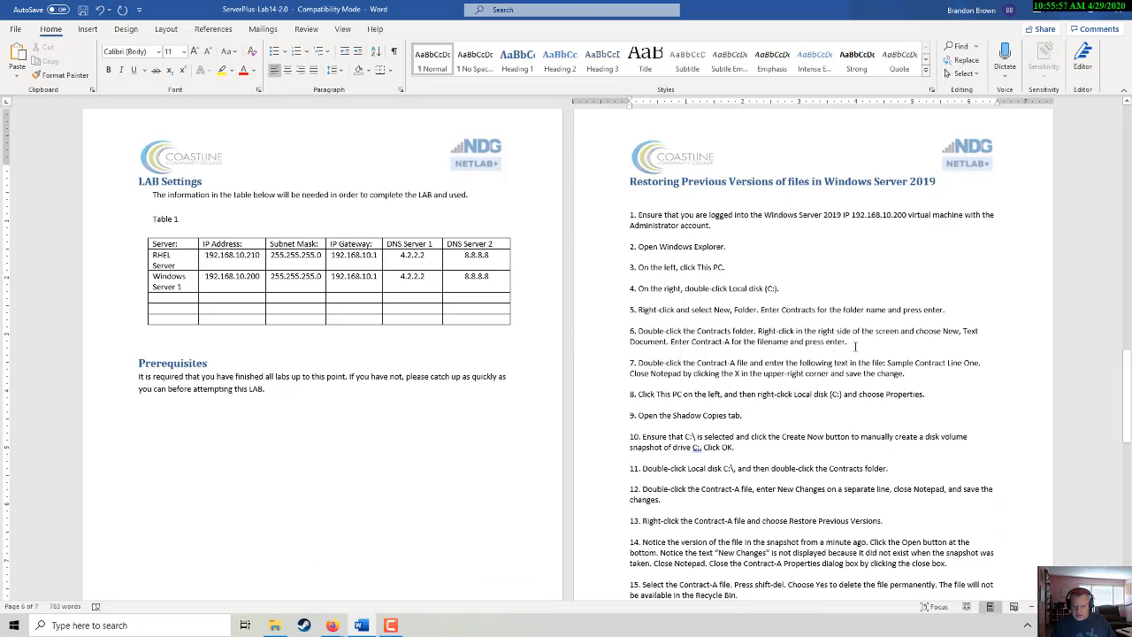
{"action": "key", "text": "alt+Tab"}
- Create a new folder named Contracts at the root of C:
{"action": "right_click", "coordinate": [691, 412]}
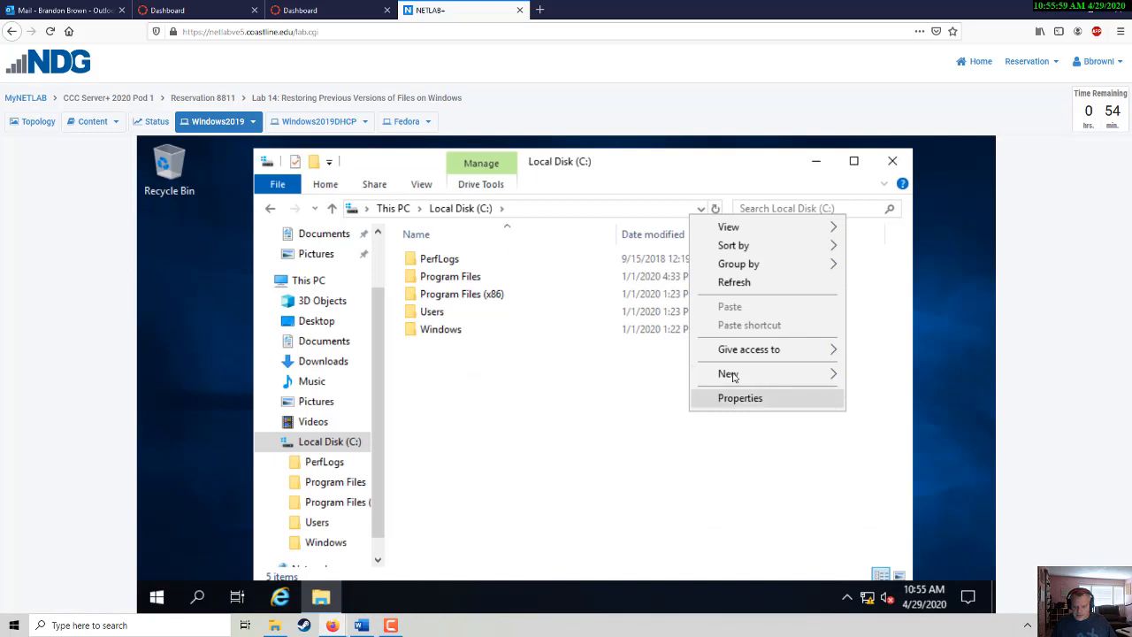
{"action": "mouse_move", "coordinate": [727, 374]}
{"action": "left_click", "coordinate": [622, 375]}
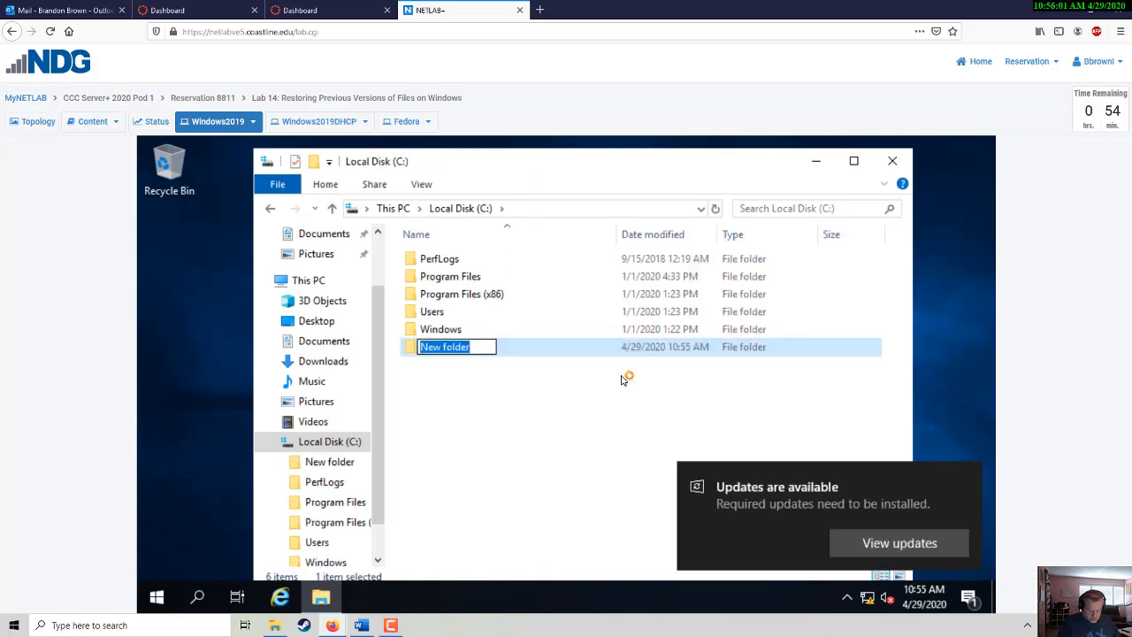
{"action": "type", "text": "Co"}
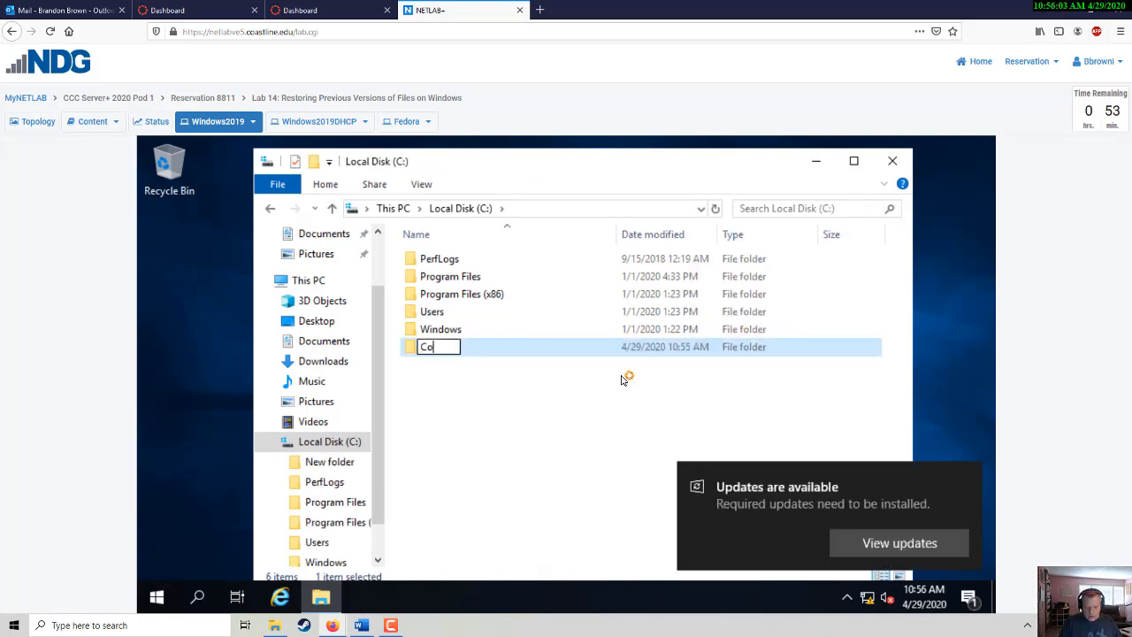
{"action": "type", "text": "ntracts"}
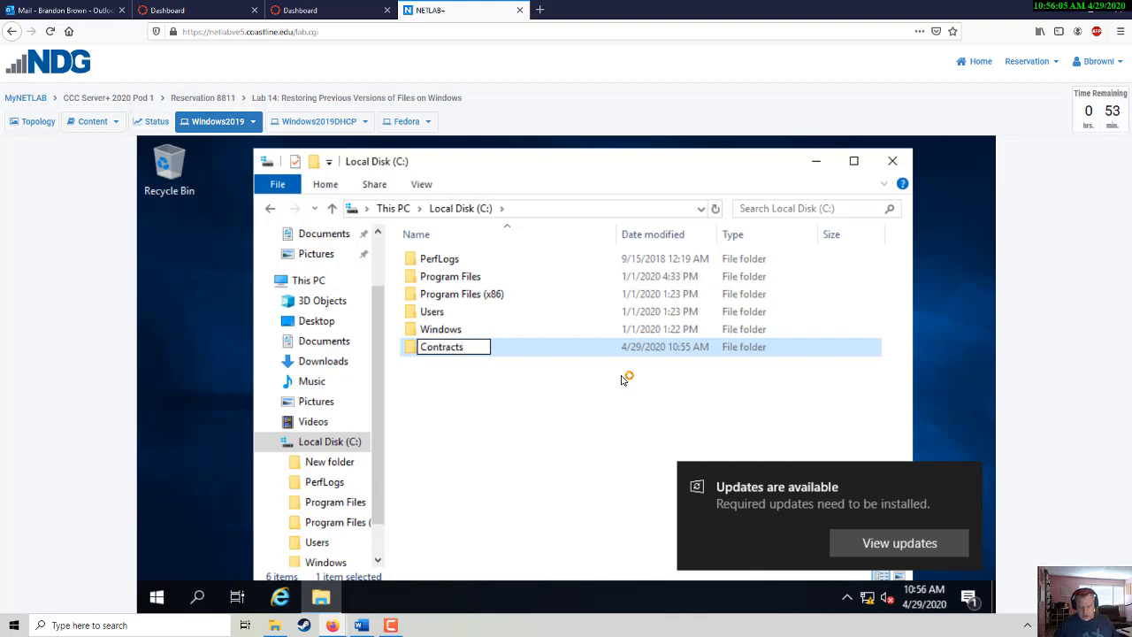
{"action": "key", "text": "Return"}
{"action": "left_click", "coordinate": [624, 379]}
{"action": "left_click", "coordinate": [966, 479]}
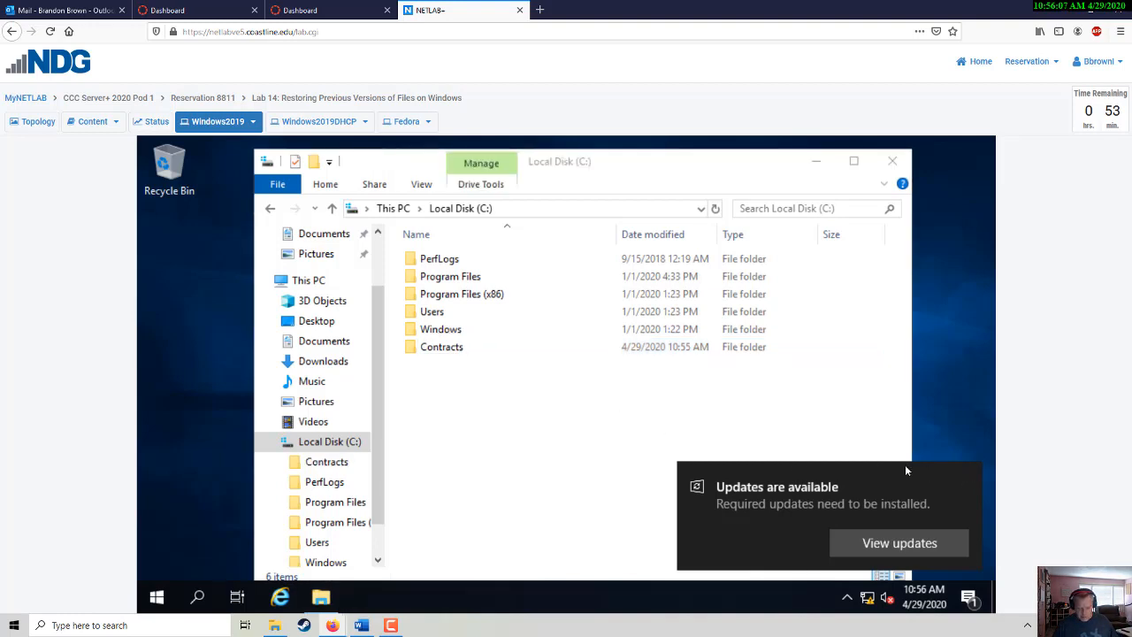
{"action": "key", "text": "alt+Tab"}
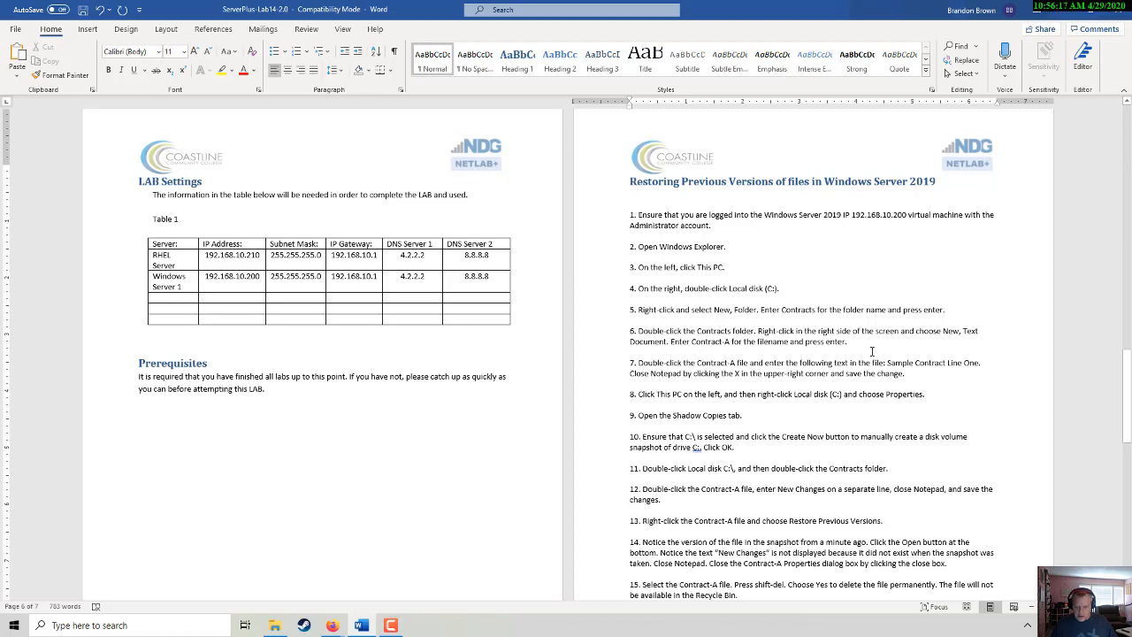
- Create a text document named Contract-A inside the Contracts folder
{"action": "key", "text": "alt+Tab"}
{"action": "double_click", "coordinate": [447, 352]}
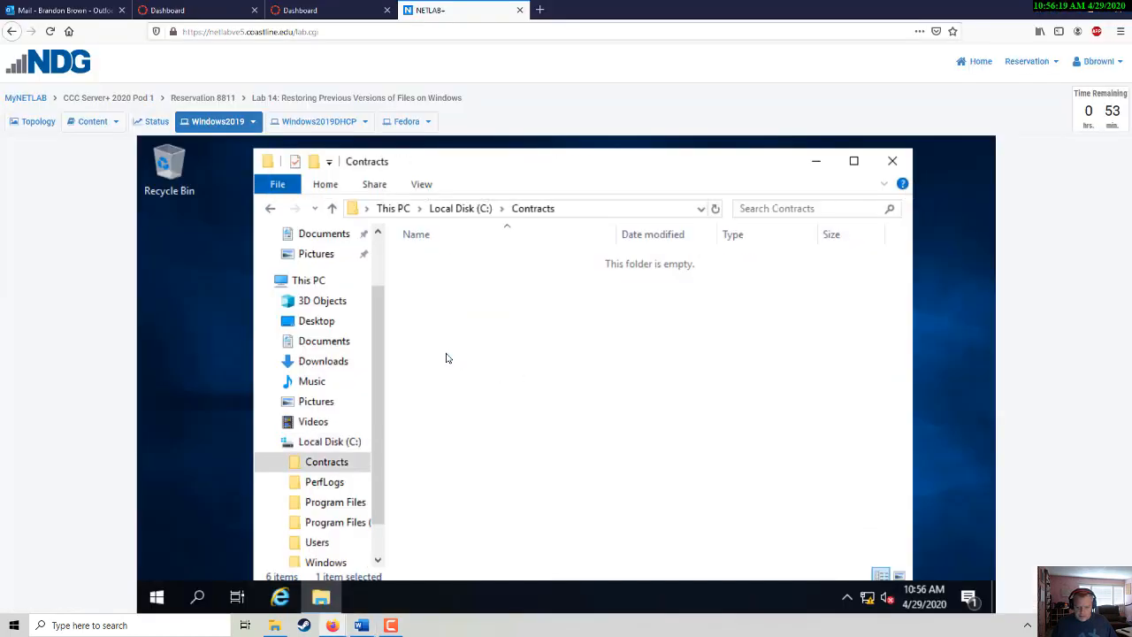
{"action": "right_click", "coordinate": [530, 374]}
{"action": "mouse_move", "coordinate": [579, 546]}
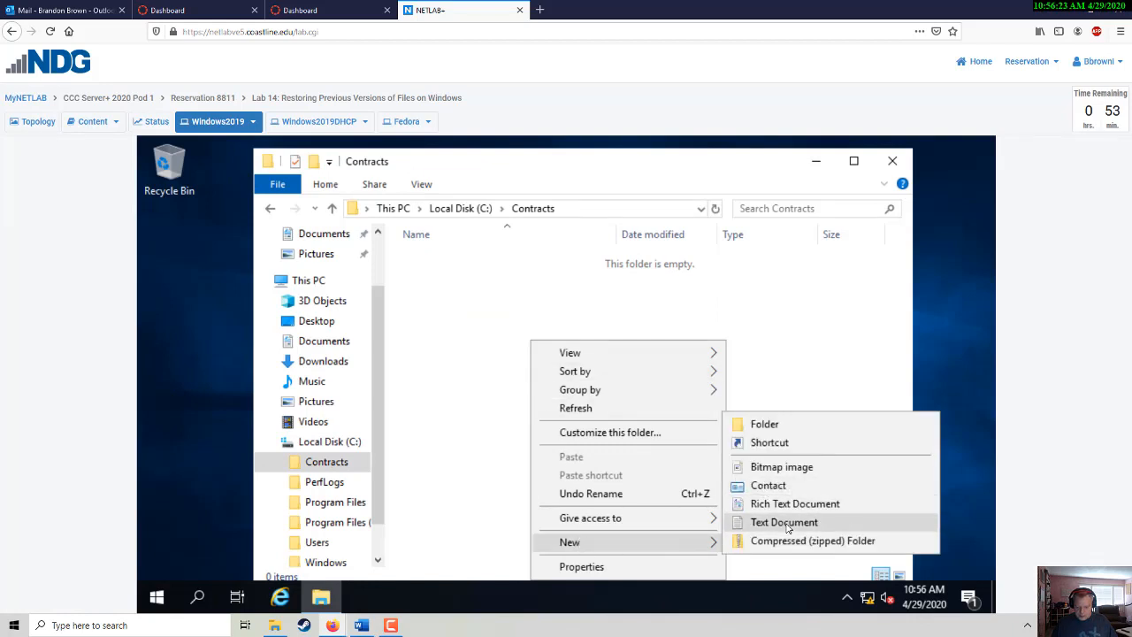
{"action": "left_click", "coordinate": [786, 523]}
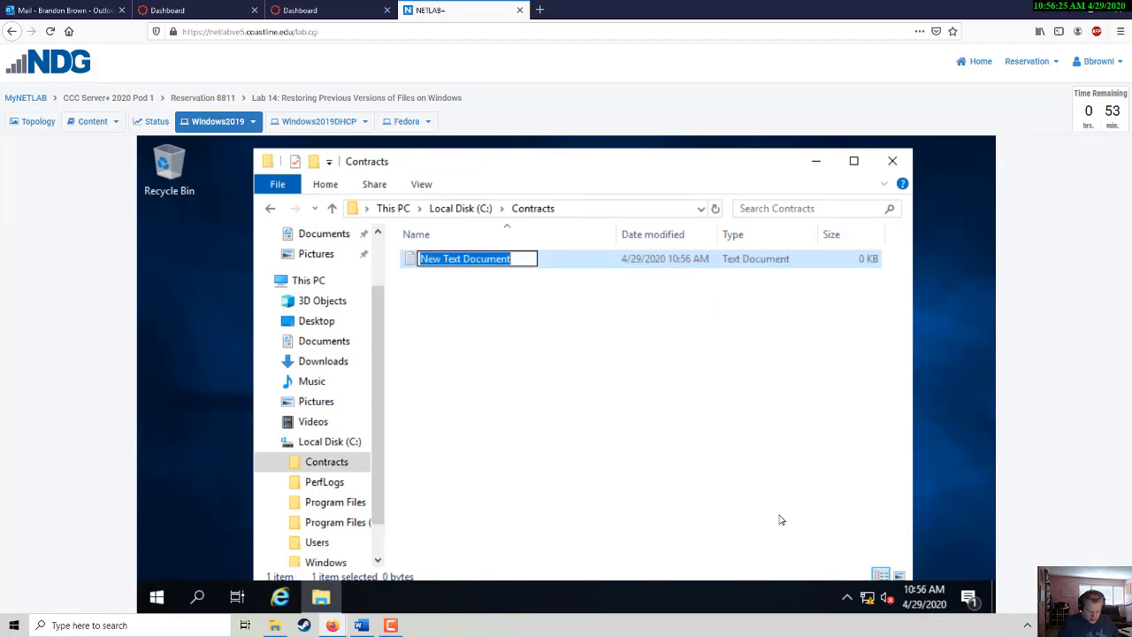
{"action": "type", "text": "Contract"}
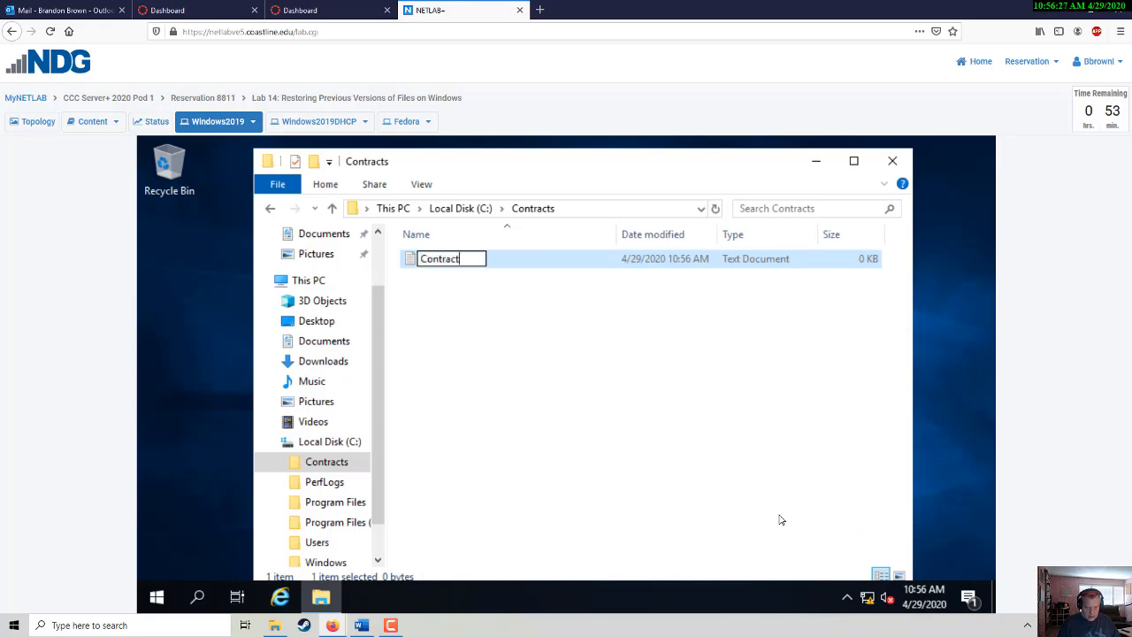
{"action": "type", "text": "-A"}
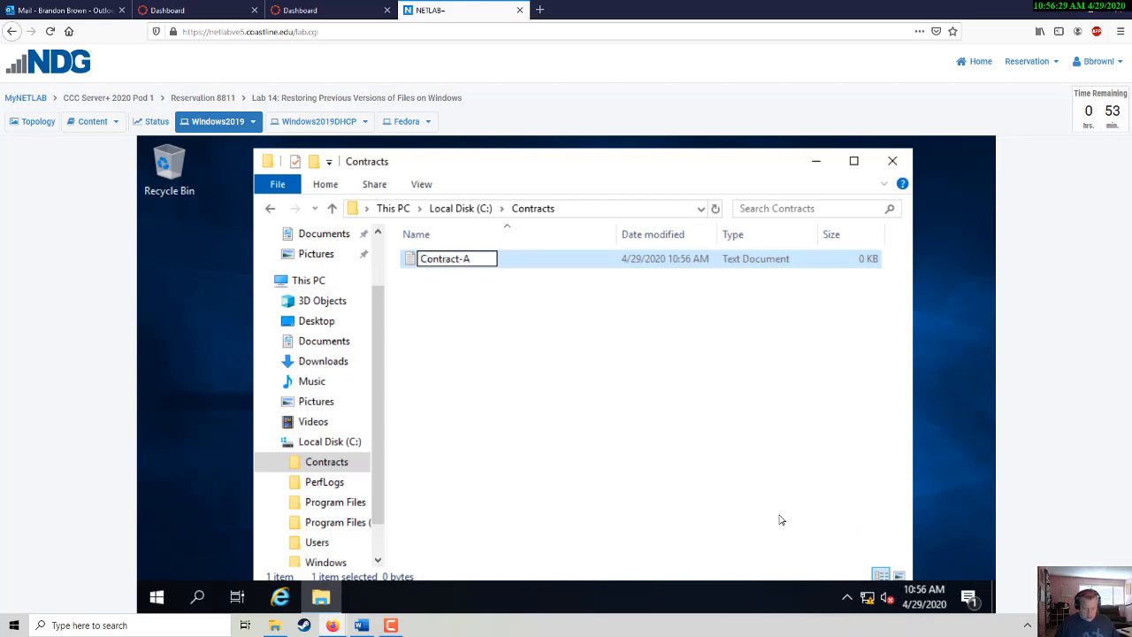
{"action": "left_click", "coordinate": [726, 432]}
{"action": "key", "text": "alt+Tab"}
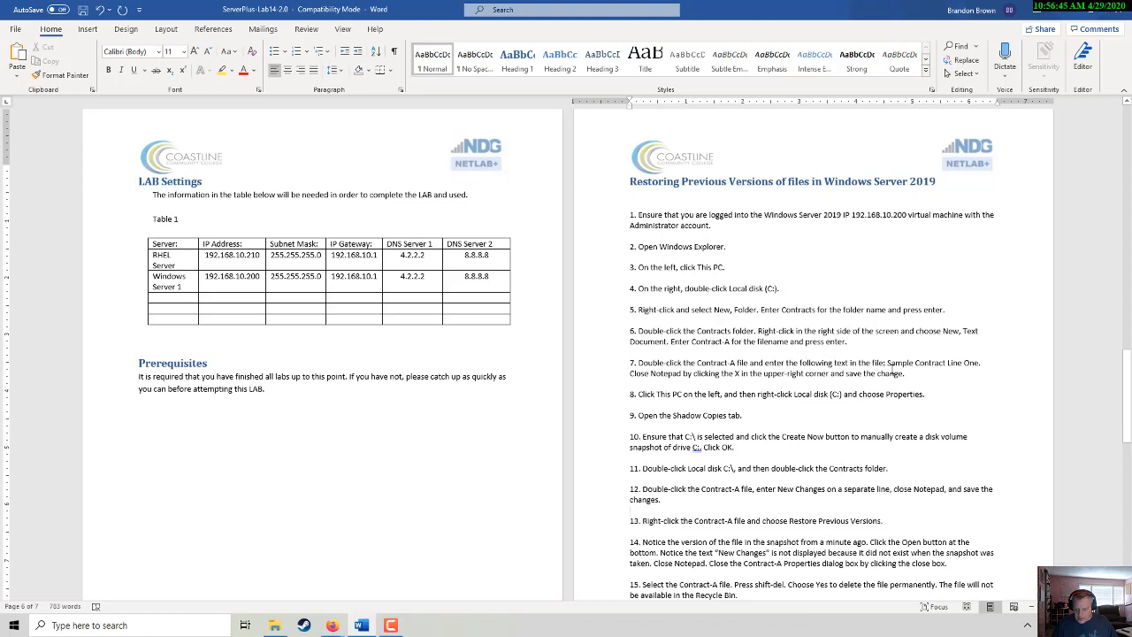
- Copy 'Sample Contract Line One.' from the guide and open Contract-A in Notepad
{"action": "left_click_drag", "start_coordinate": [904, 363], "coordinate": [980, 362]}
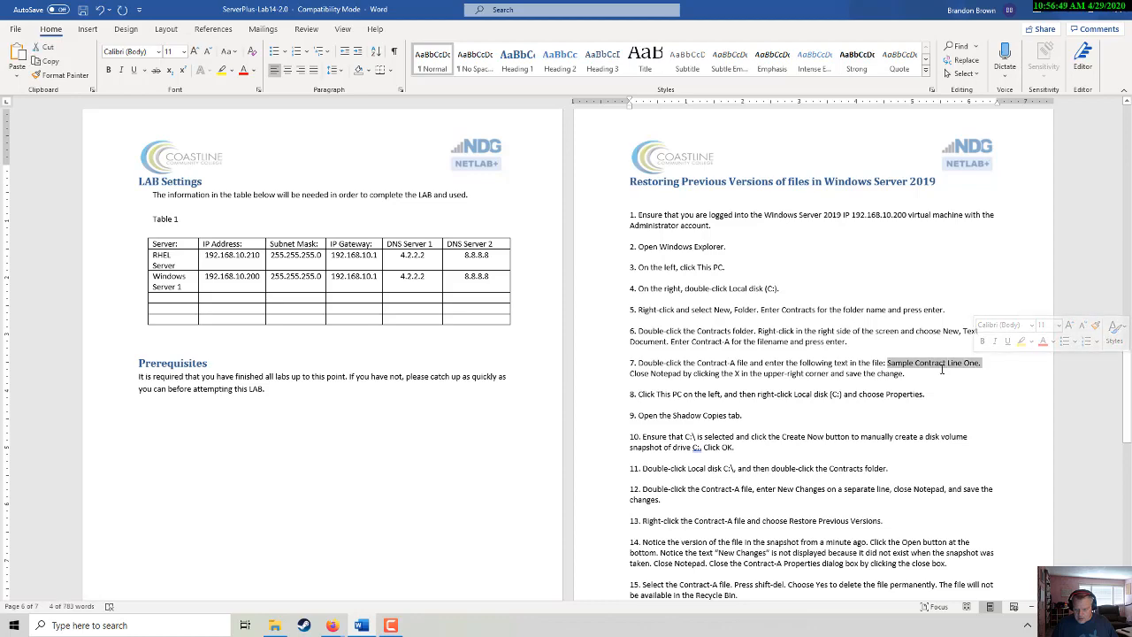
{"action": "right_click", "coordinate": [942, 370]}
{"action": "left_click", "coordinate": [970, 390]}
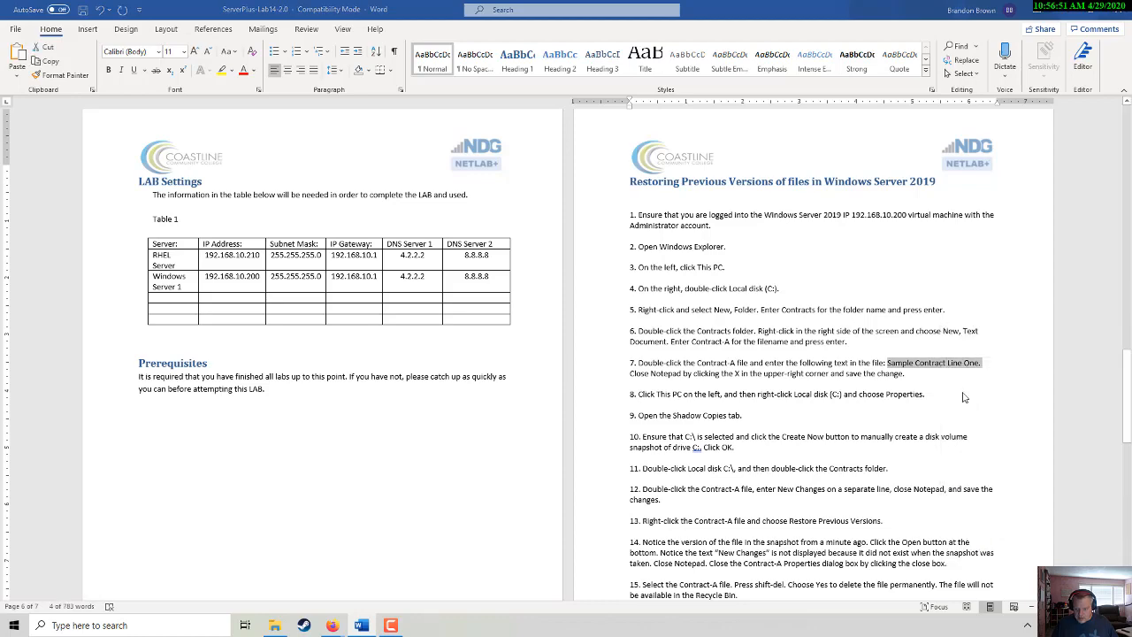
{"action": "key", "text": "alt+Tab"}
{"action": "double_click", "coordinate": [432, 259]}
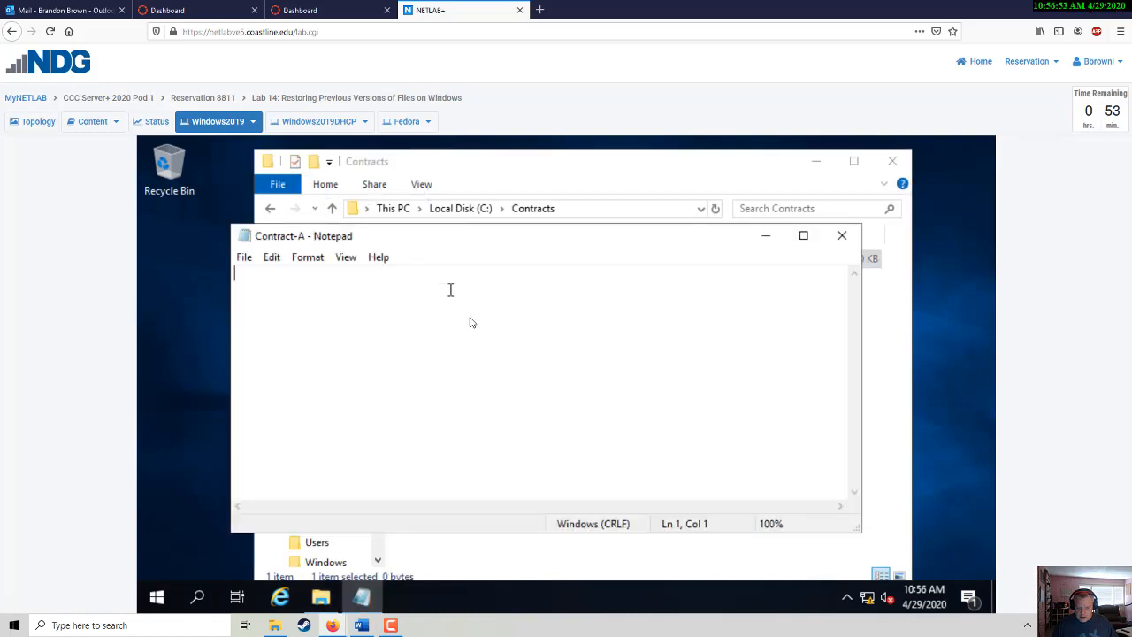
{"action": "right_click", "coordinate": [475, 323]}
{"action": "left_click", "coordinate": [409, 325]}
{"action": "left_click_drag", "start_coordinate": [453, 239], "coordinate": [525, 273]}
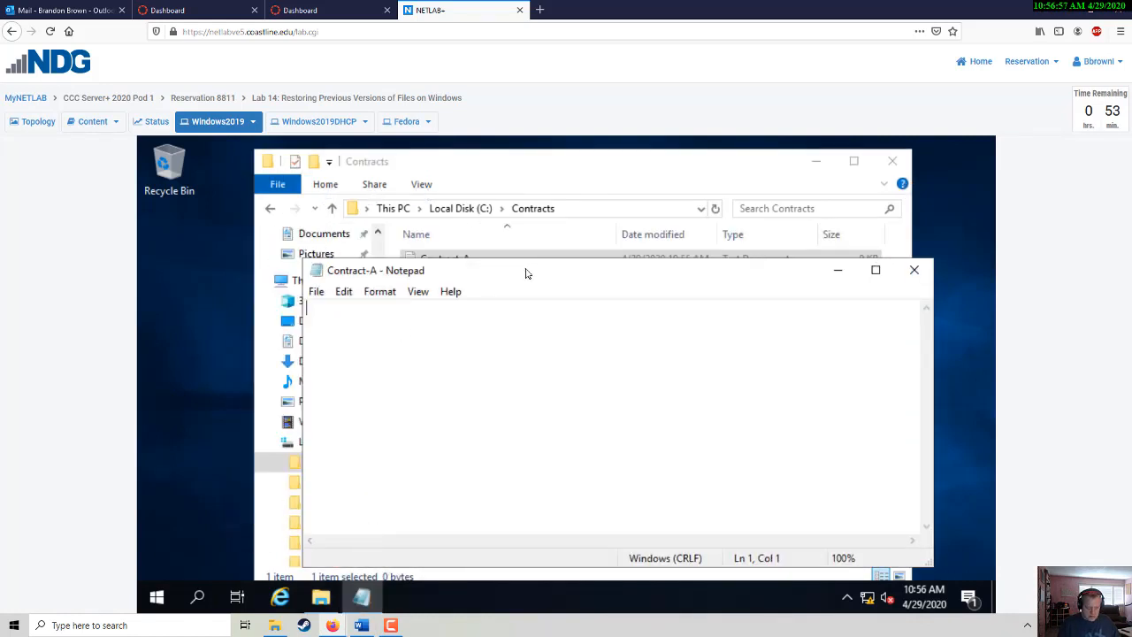
- Type 'Sample Contract Line One.' into Contract-A, save it, and close Notepad
{"action": "type", "text": "Sample Cont"}
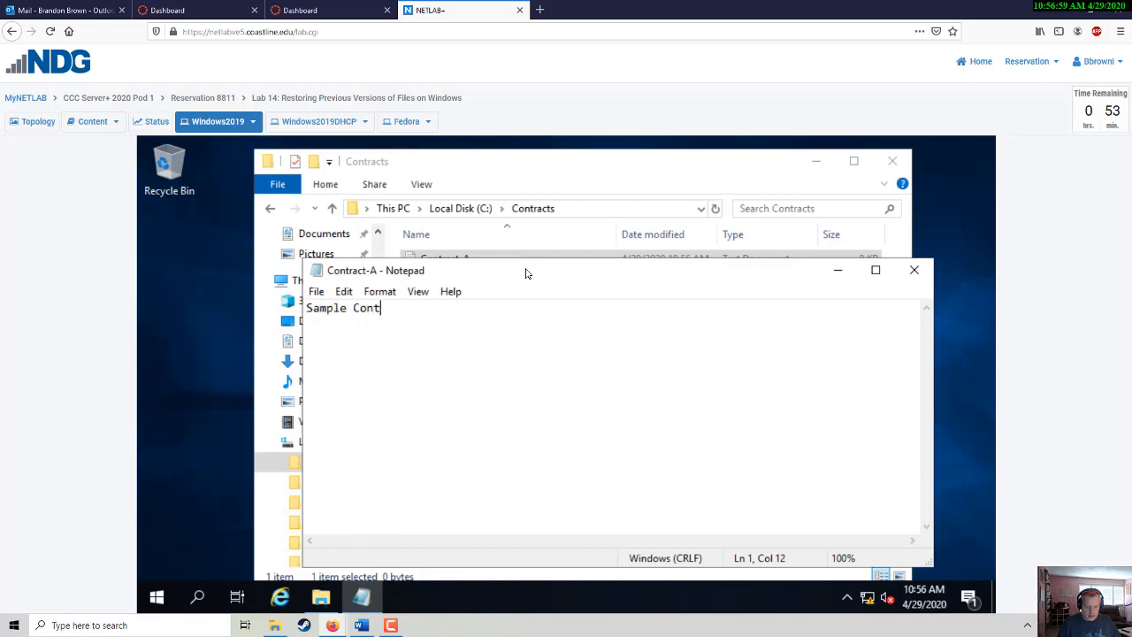
{"action": "type", "text": "ract"}
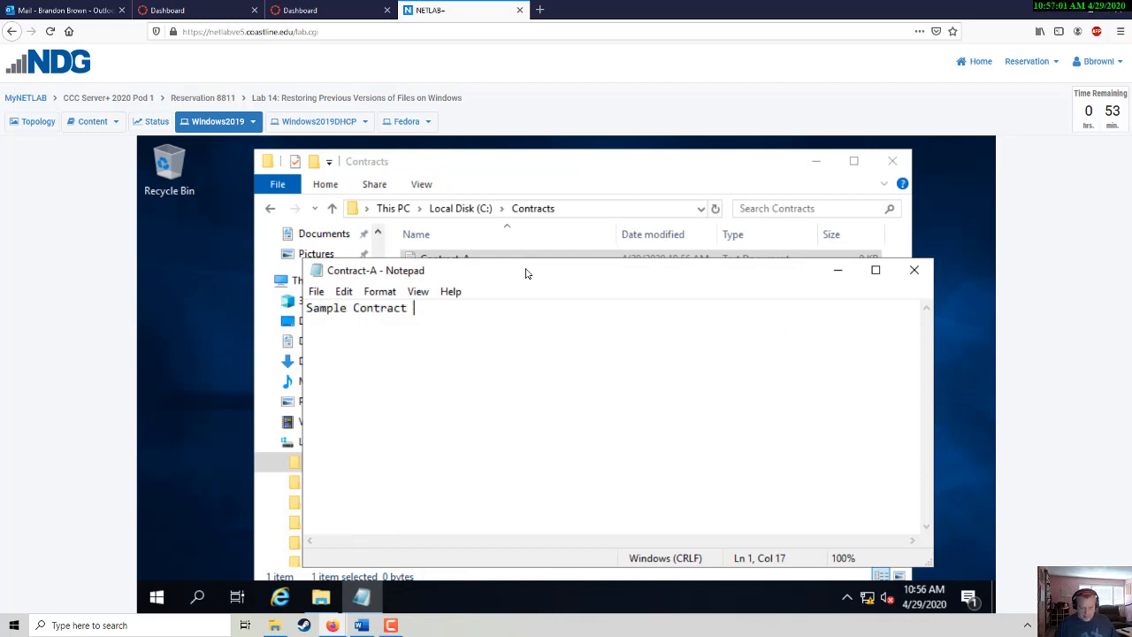
{"action": "key", "text": "alt+Tab"}
{"action": "key", "text": "alt+Tab"}
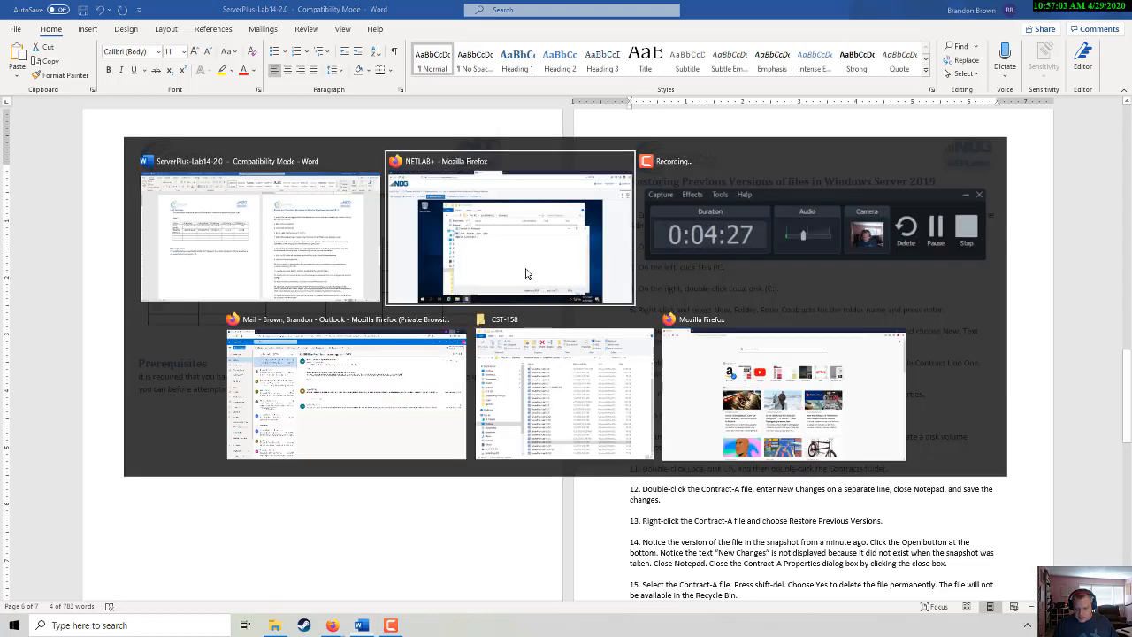
{"action": "type", "text": "ine"}
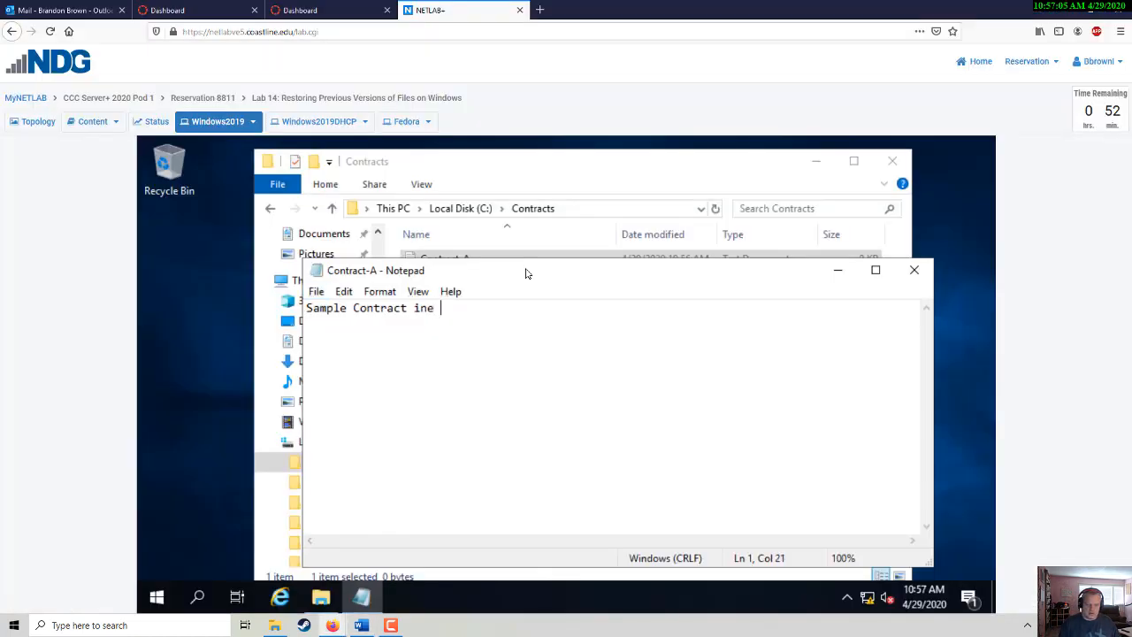
{"action": "key", "text": "BackSpace"}
{"action": "key", "text": "BackSpace"}
{"action": "key", "text": "BackSpace"}
{"action": "type", "text": "Line One."}
{"action": "key", "text": "Return"}
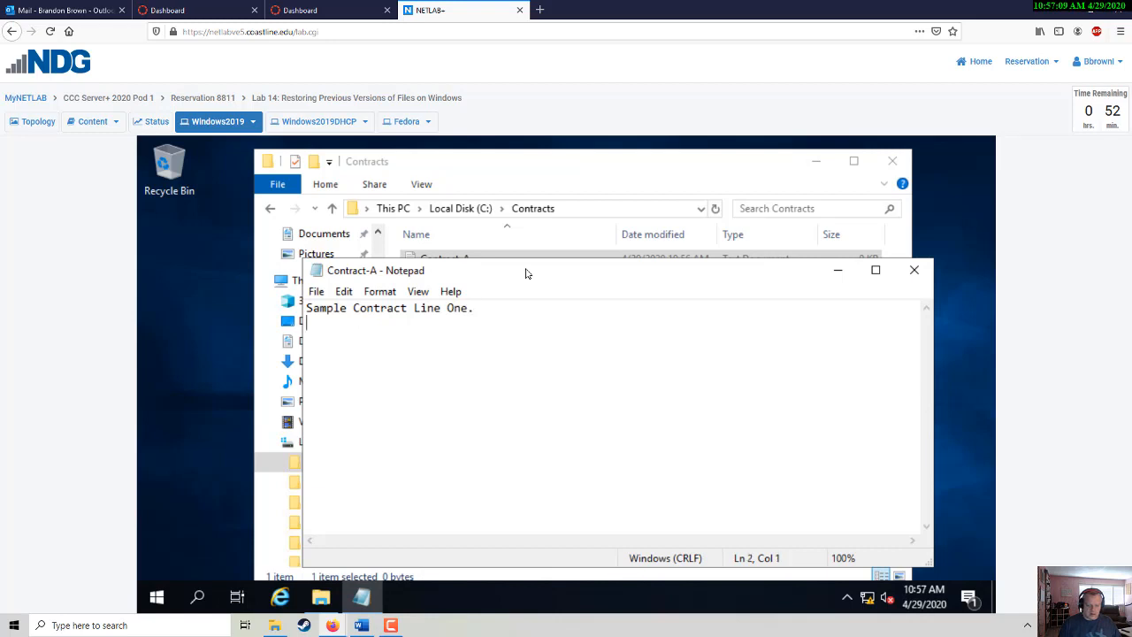
{"action": "left_click", "coordinate": [318, 295]}
{"action": "left_click", "coordinate": [342, 349]}
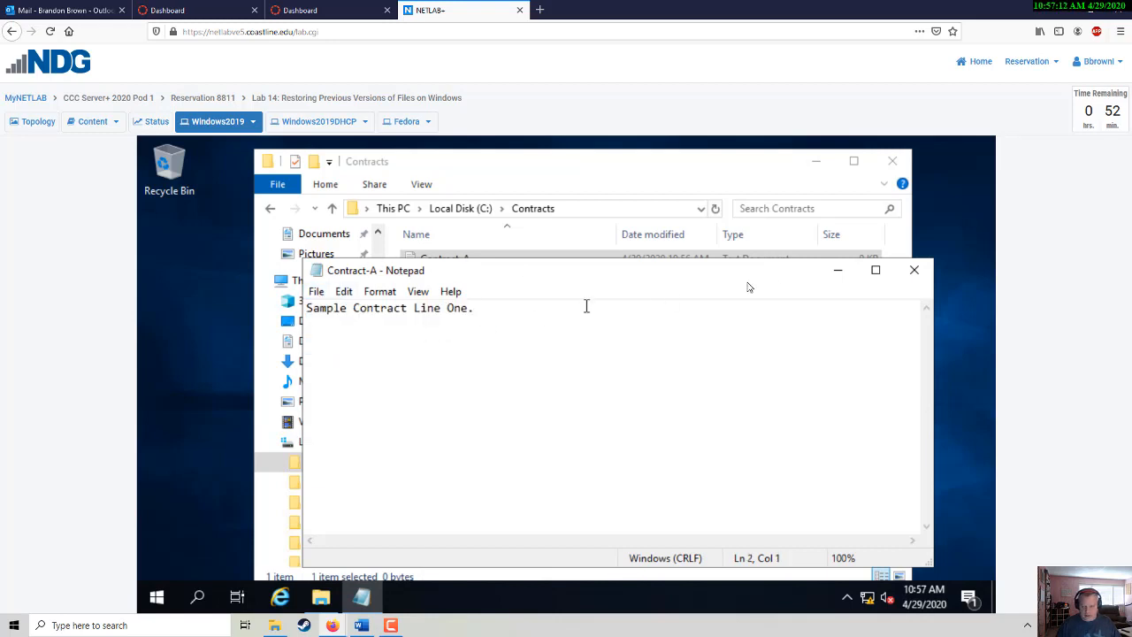
{"action": "left_click", "coordinate": [914, 272]}
{"action": "key", "text": "alt+Tab"}
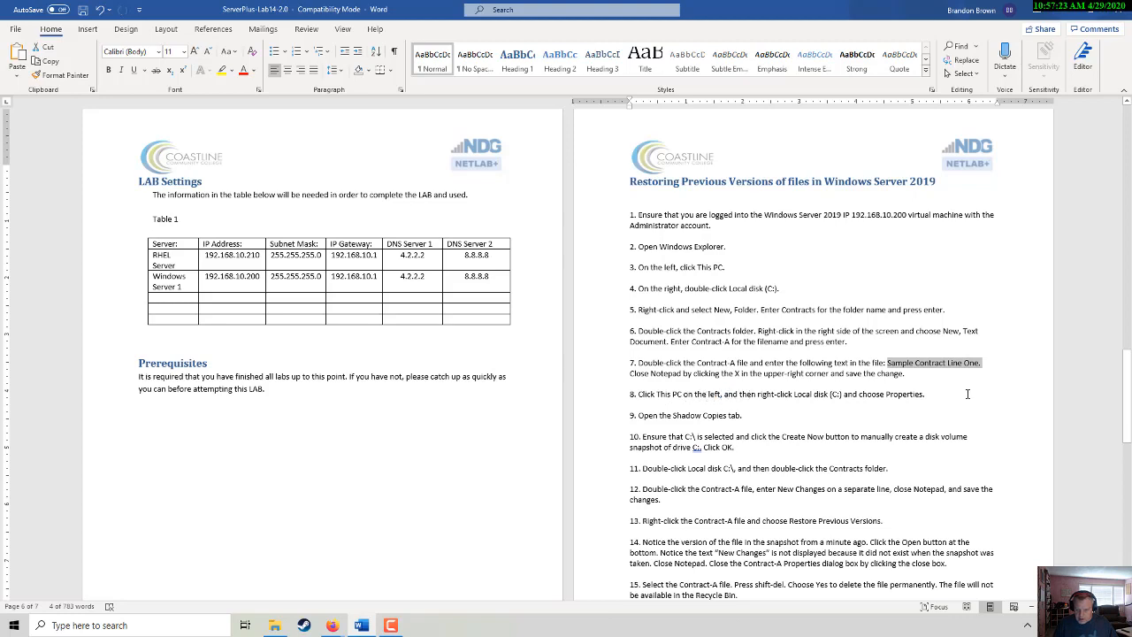
- Open the Local Disk (C:) properties on the Shadow Copies tab
{"action": "key", "text": "alt+Tab"}
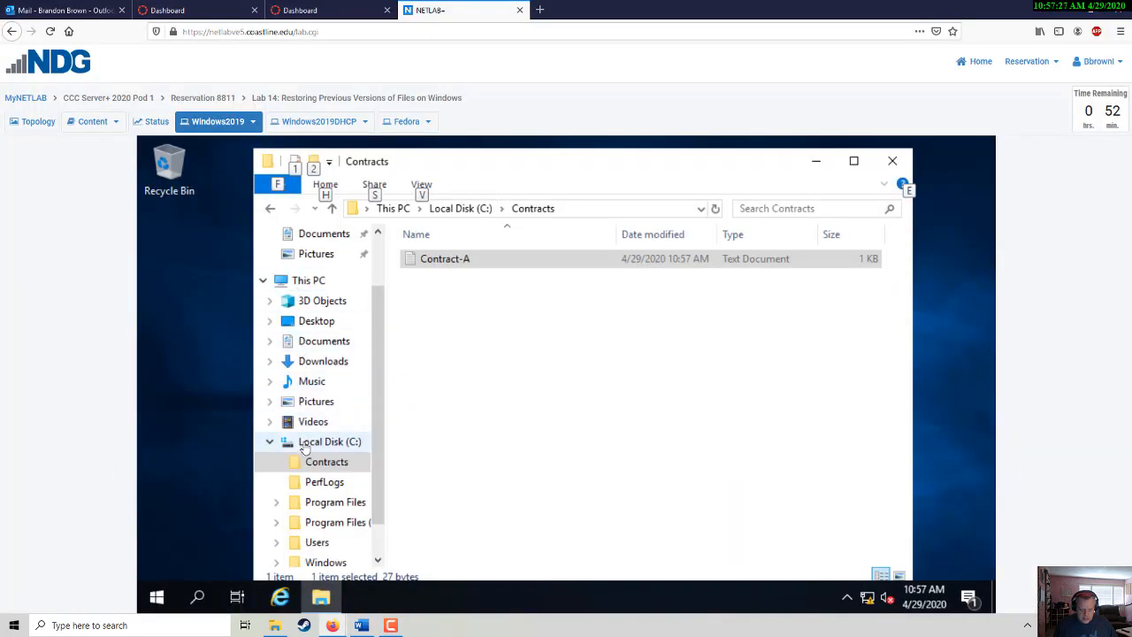
{"action": "left_click", "coordinate": [269, 442]}
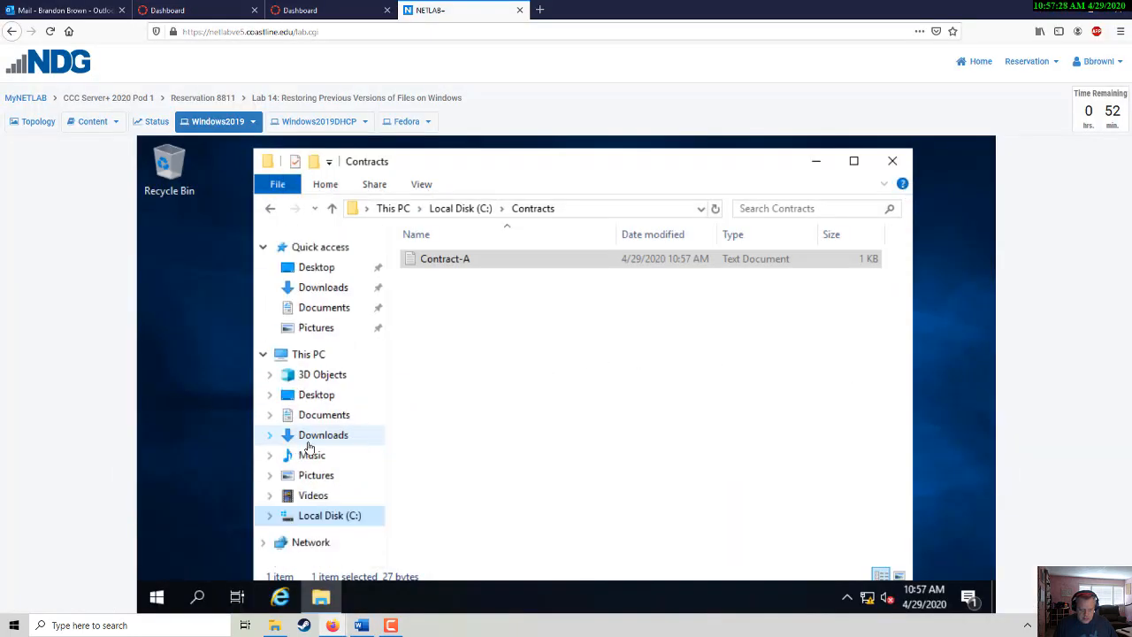
{"action": "right_click", "coordinate": [303, 515]}
{"action": "left_click", "coordinate": [352, 501]}
{"action": "key", "text": "alt+Tab"}
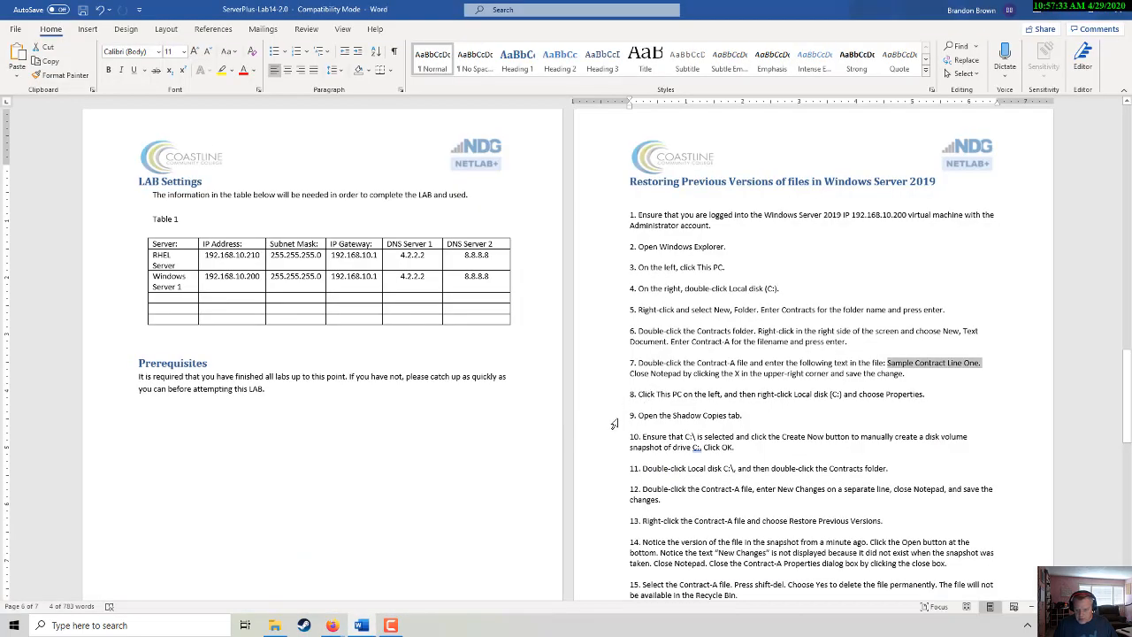
{"action": "left_click", "coordinate": [608, 418]}
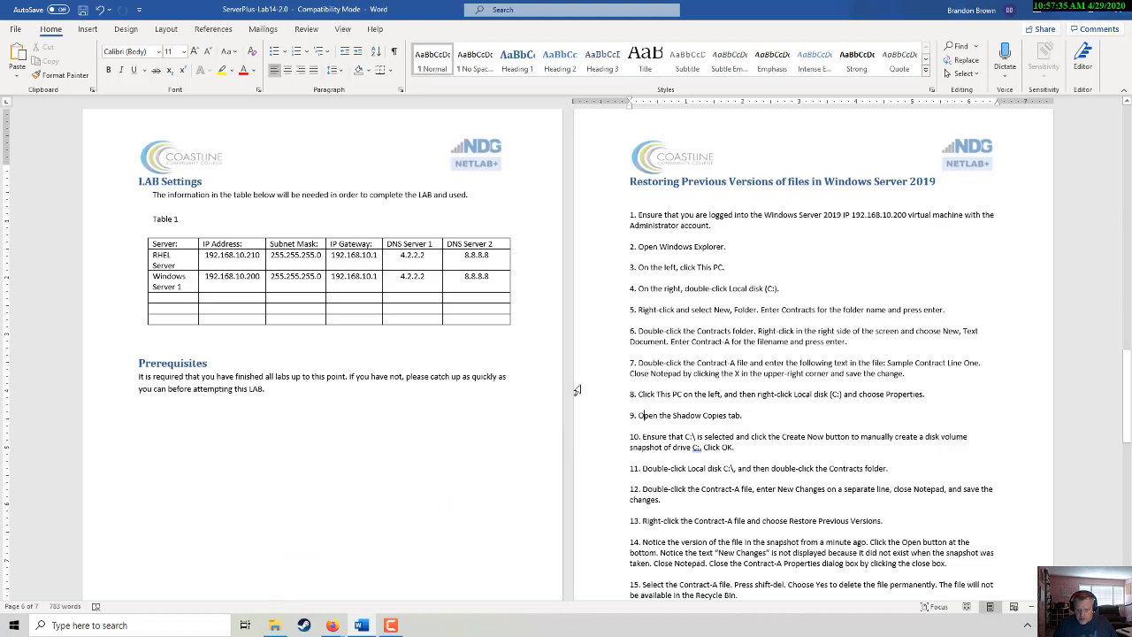
{"action": "key", "text": "alt+Tab"}
{"action": "left_click", "coordinate": [420, 178]}
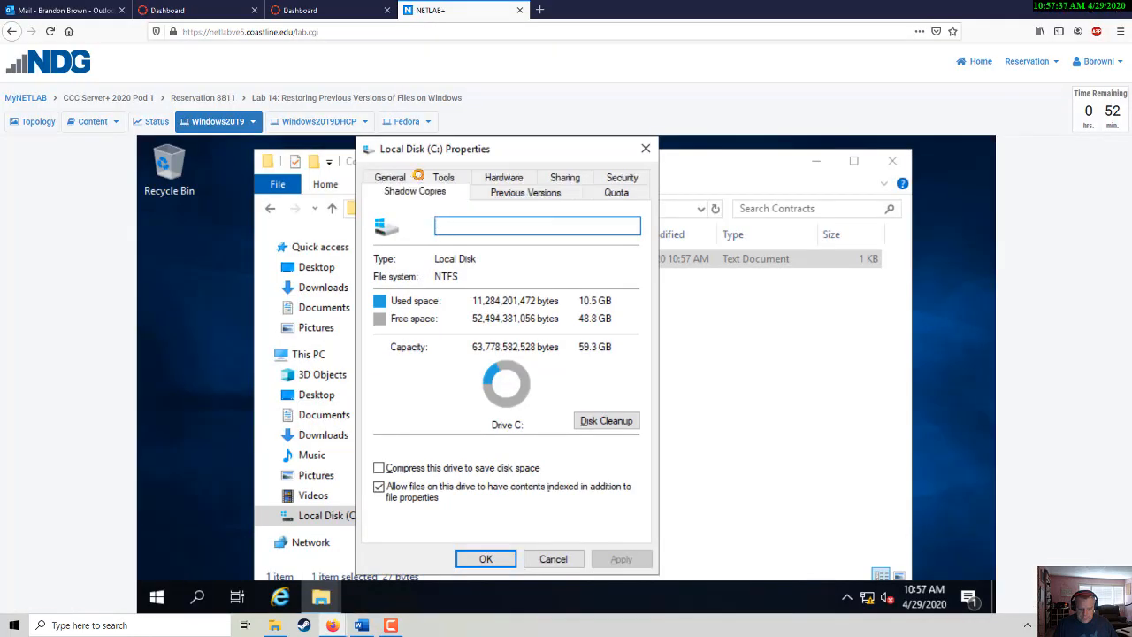
- Create a shadow copy of C: now, listed as 4/29/2020 10:57 AM, and close the properties
{"action": "key", "text": "alt+Tab"}
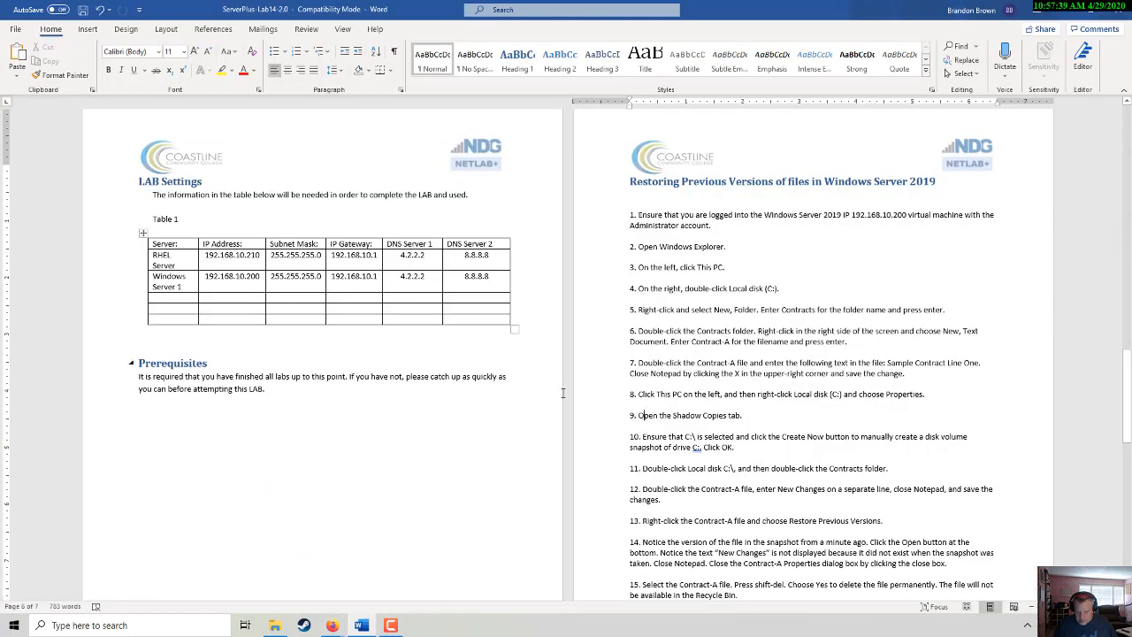
{"action": "scroll", "coordinate": [640, 437], "scroll_direction": "down", "scroll_amount": 1}
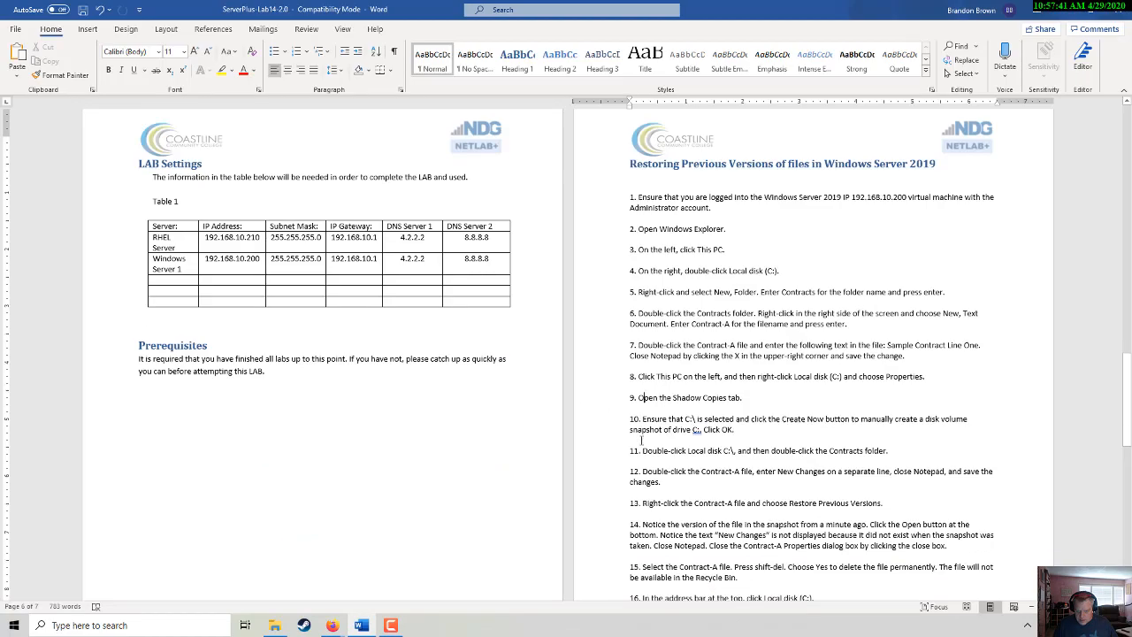
{"action": "scroll", "coordinate": [640, 438], "scroll_direction": "down", "scroll_amount": 1}
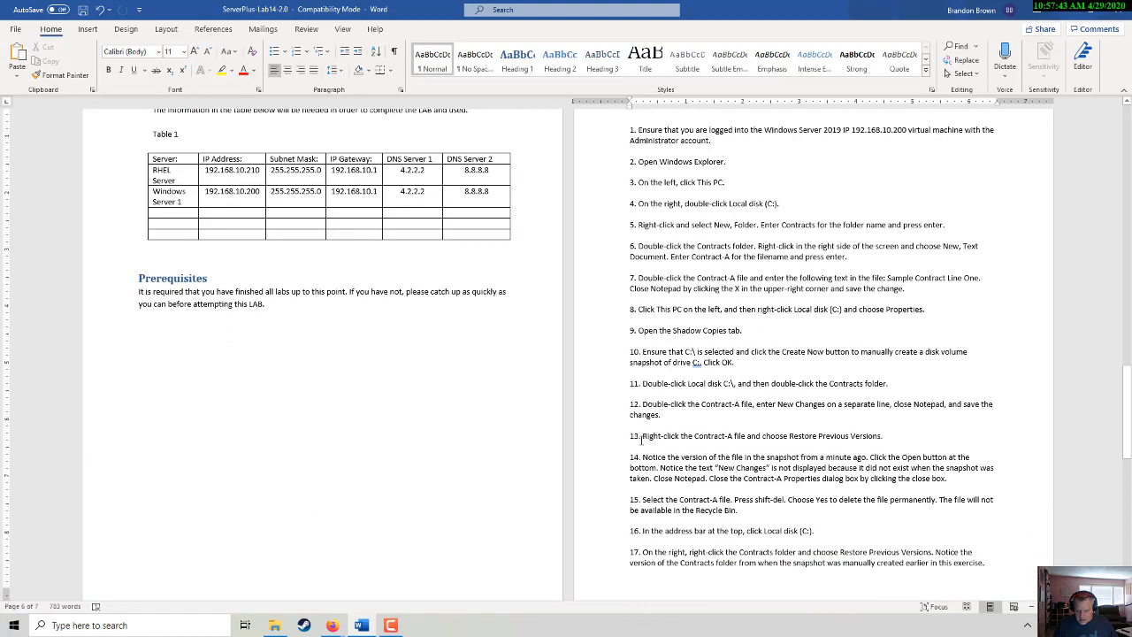
{"action": "scroll", "coordinate": [641, 439], "scroll_direction": "down", "scroll_amount": 3}
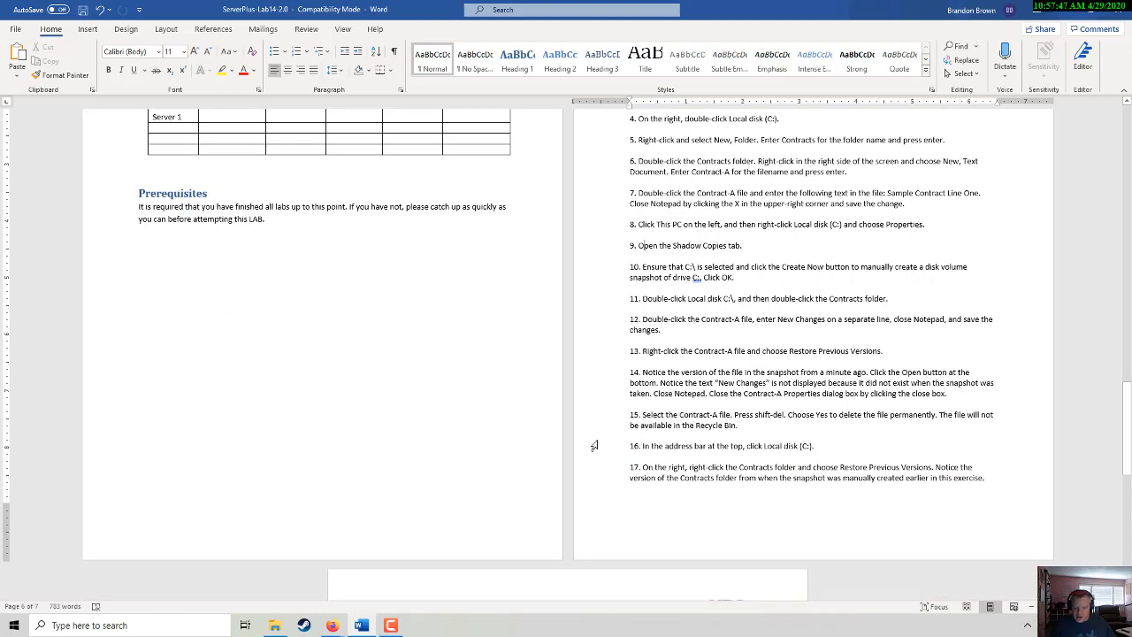
{"action": "key", "text": "alt+Tab"}
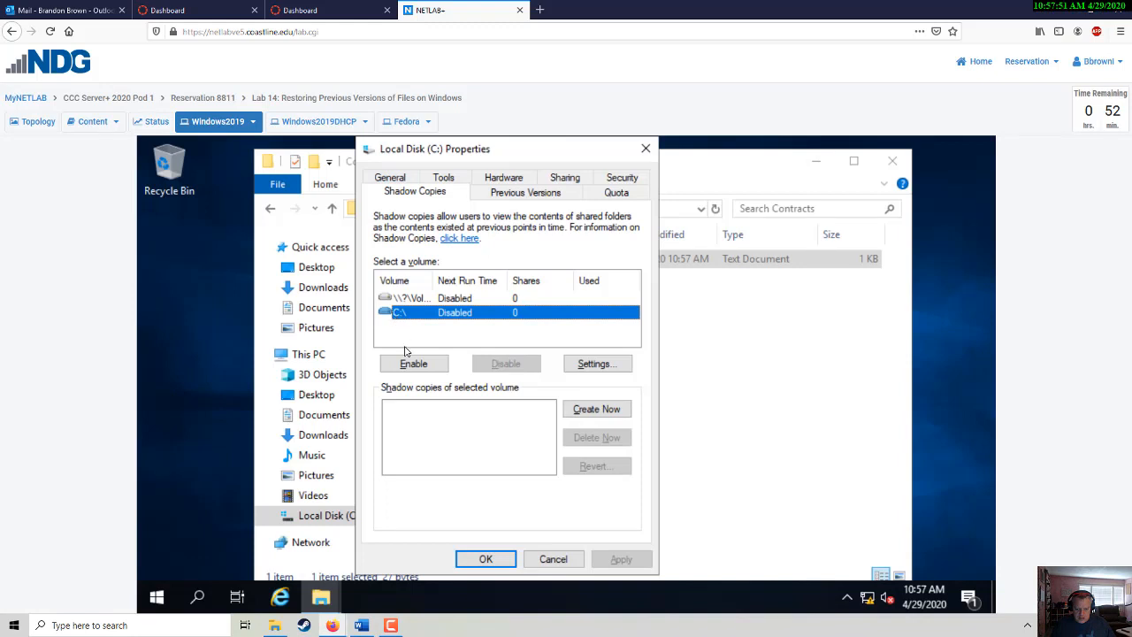
{"action": "left_click", "coordinate": [601, 410]}
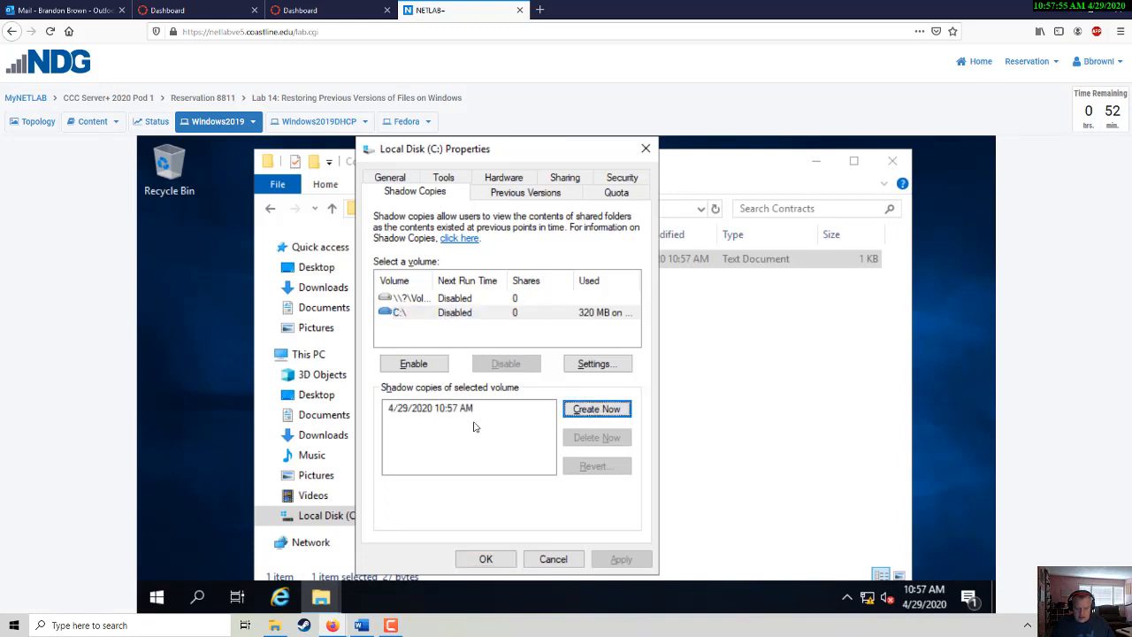
{"action": "left_click", "coordinate": [485, 558]}
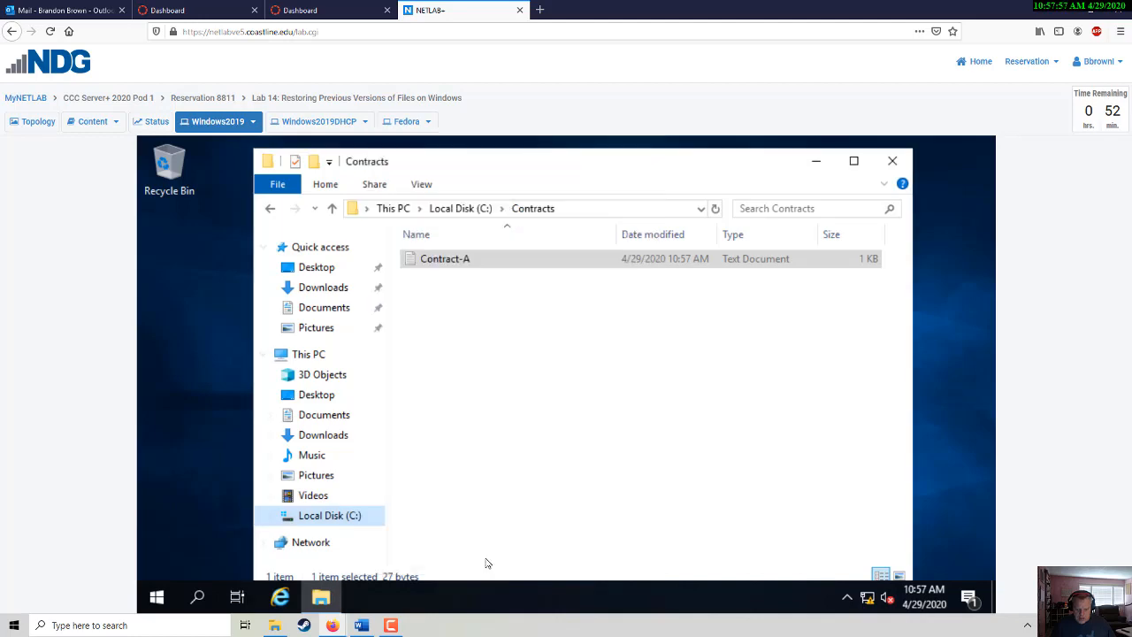
{"action": "key", "text": "alt+Tab"}
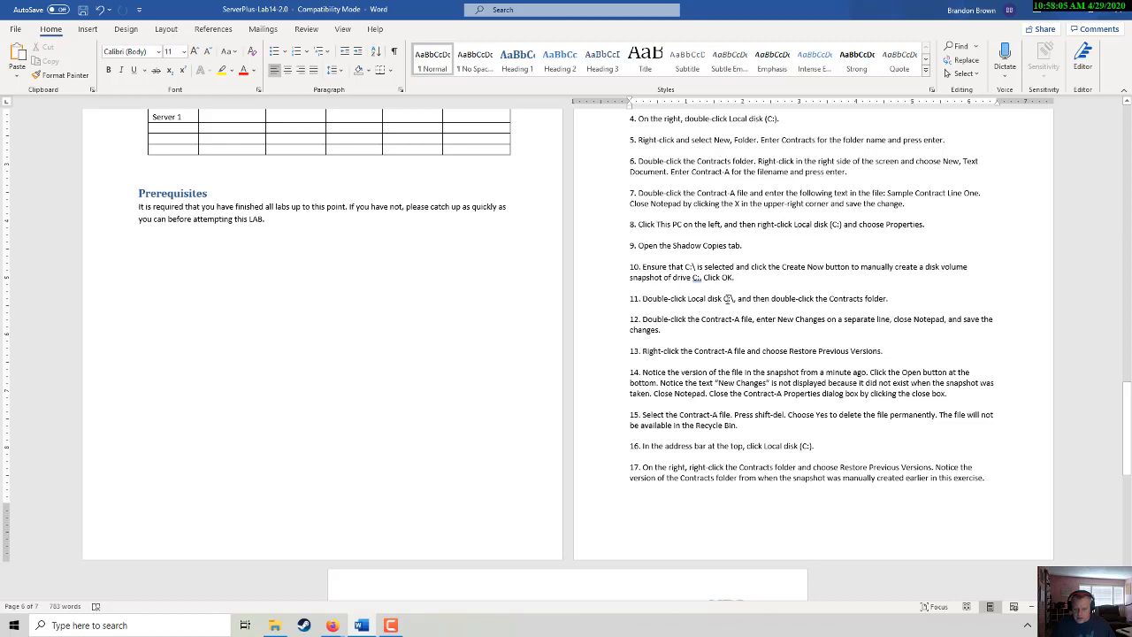
- Open the Contracts folder on Local Disk (C:), then open Contract-A in Notepad
{"action": "key", "text": "alt+Tab"}
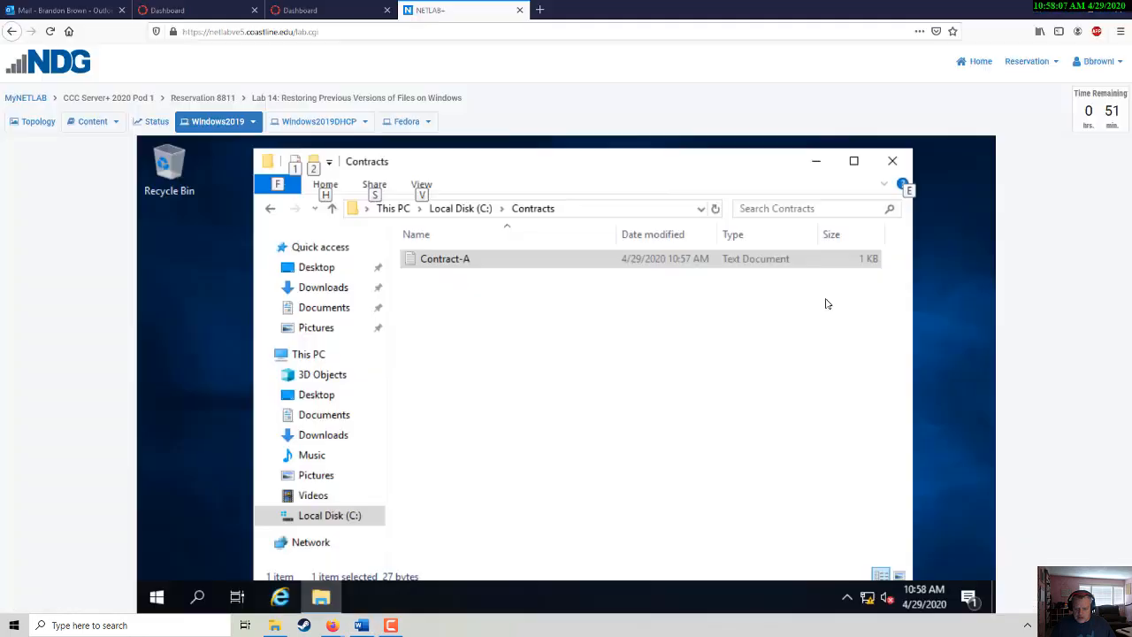
{"action": "left_click", "coordinate": [323, 520]}
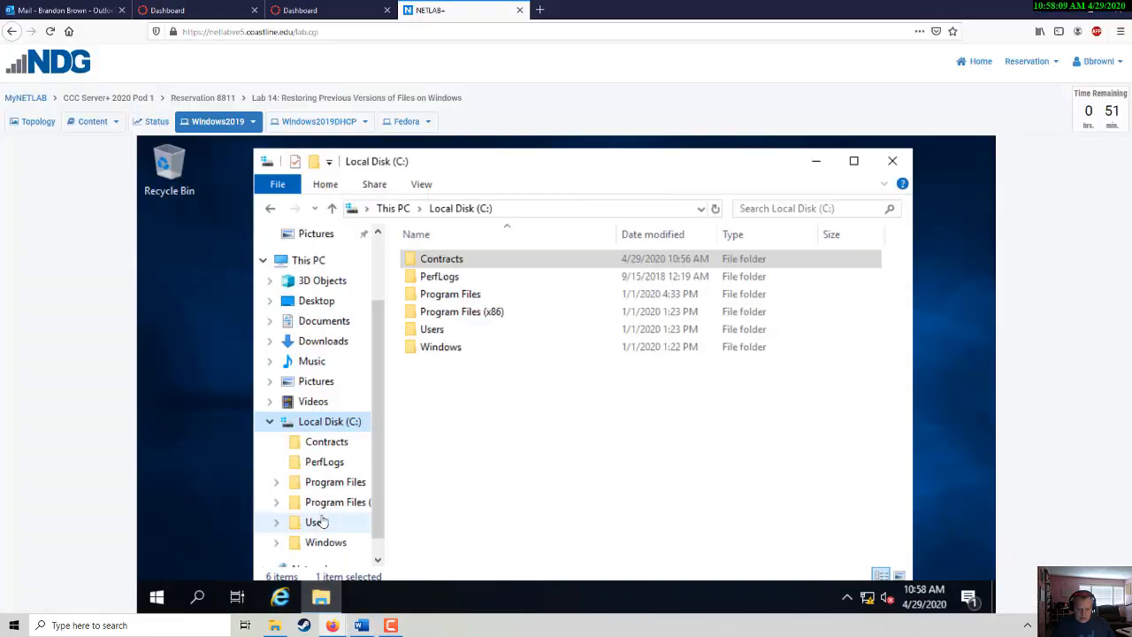
{"action": "double_click", "coordinate": [440, 261]}
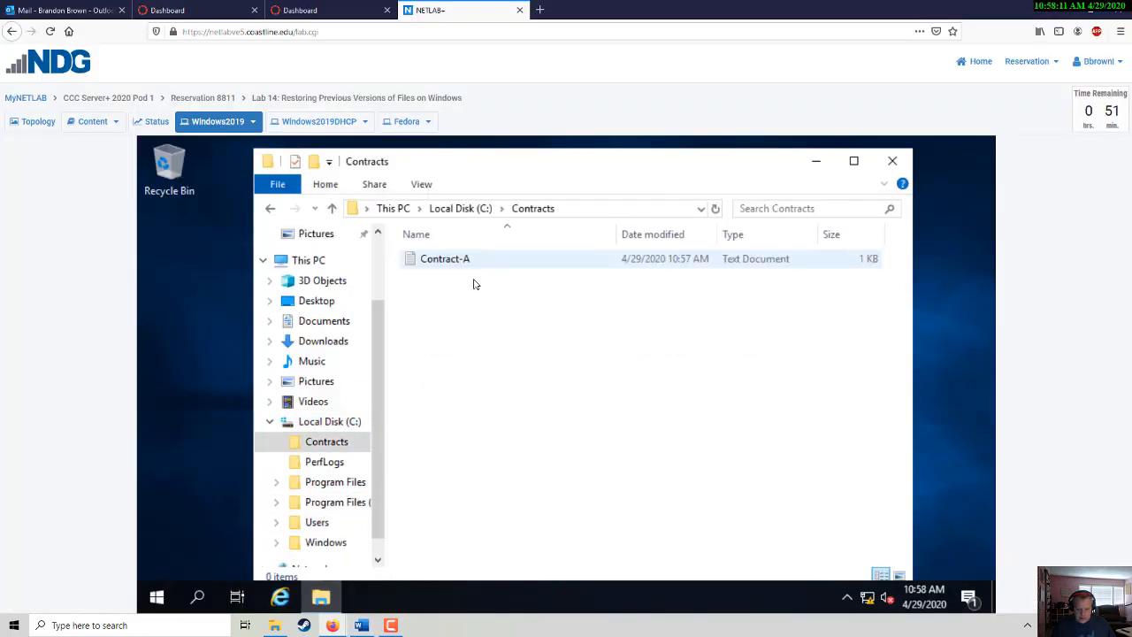
{"action": "key", "text": "alt+Tab"}
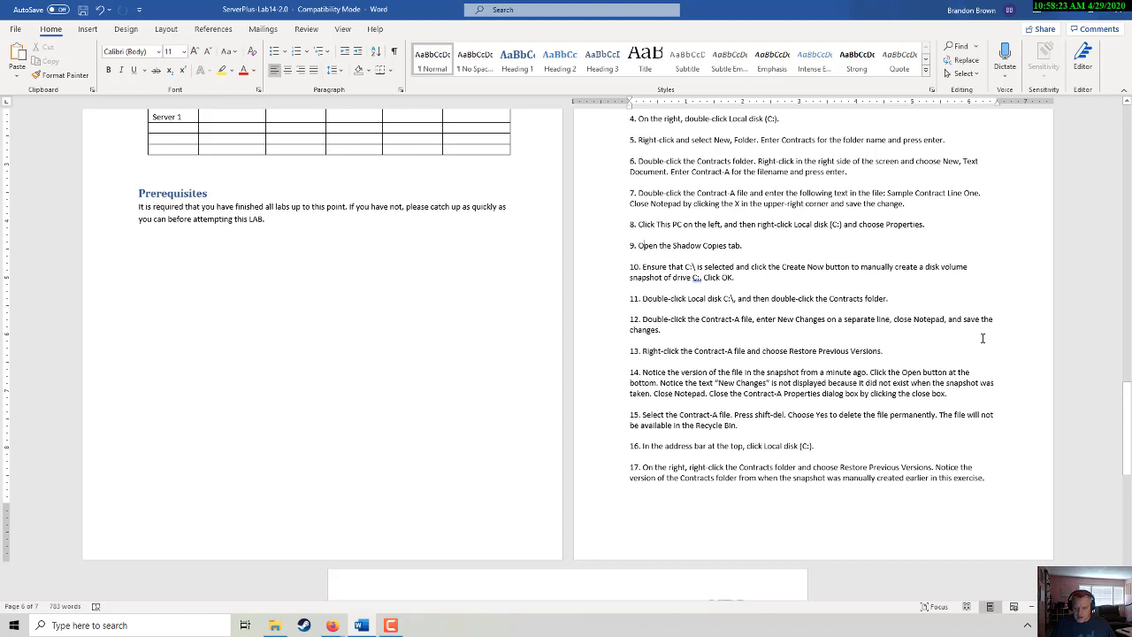
{"action": "key", "text": "alt+Tab"}
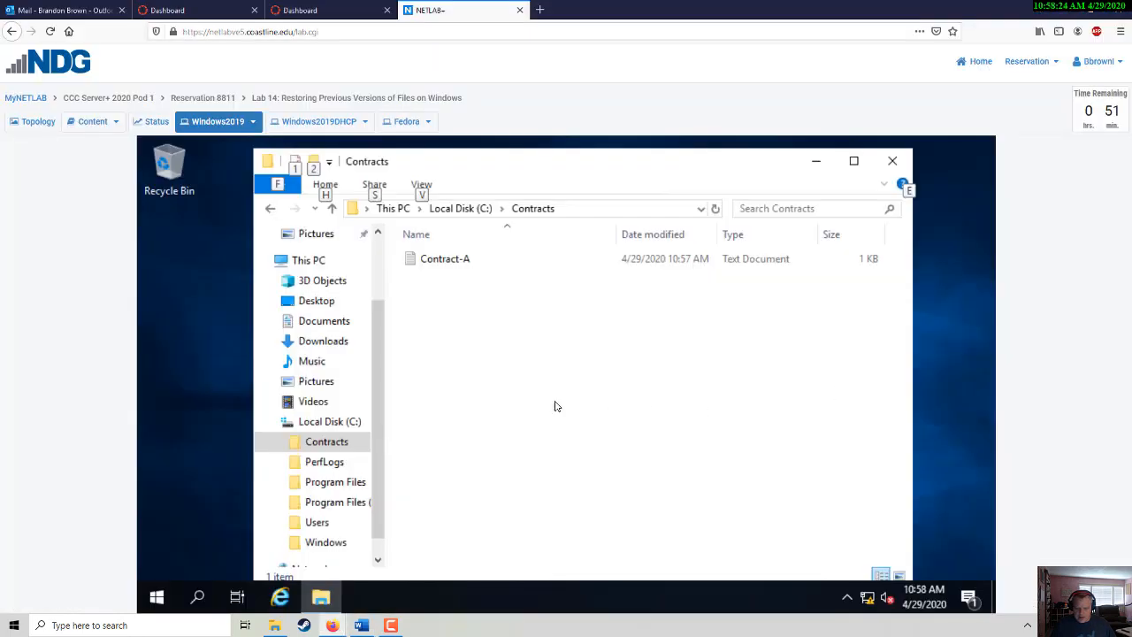
{"action": "double_click", "coordinate": [433, 260]}
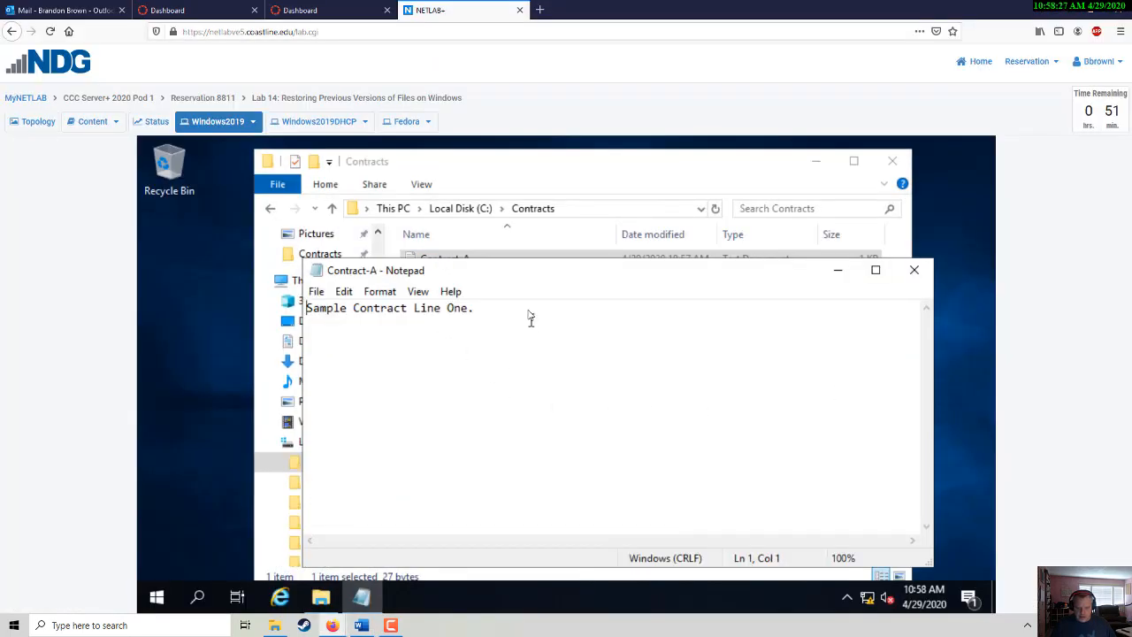
- Add the line 'This is a change to the original document.' below Contract-A's existing sentence
{"action": "left_click", "coordinate": [529, 308]}
{"action": "key", "text": "Return"}
{"action": "key", "text": "Return"}
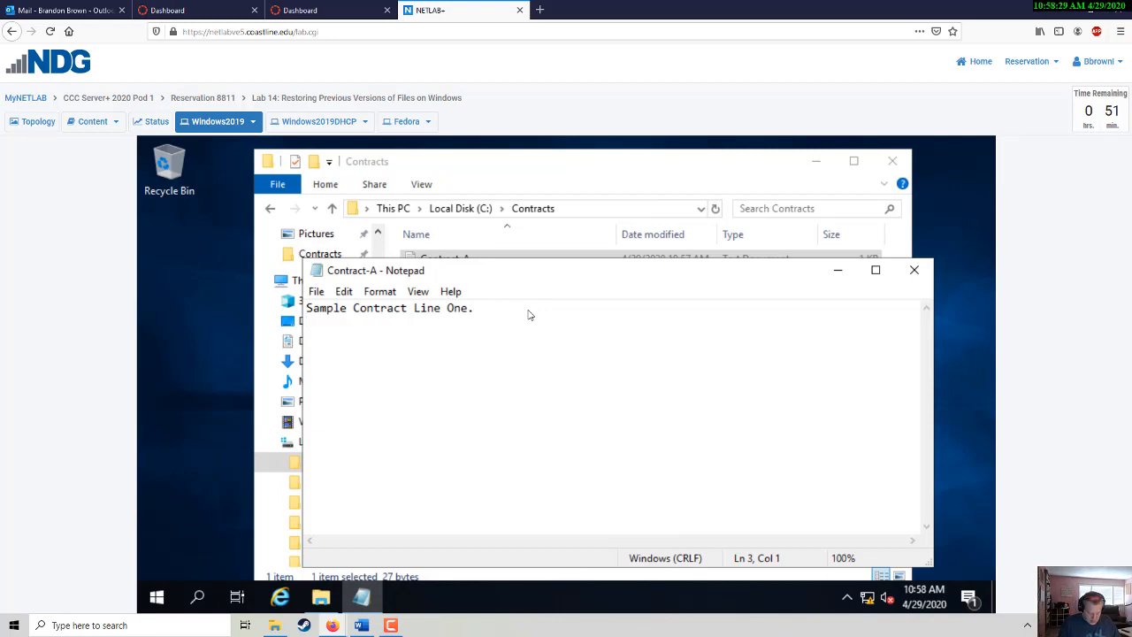
{"action": "type", "text": "This is a "}
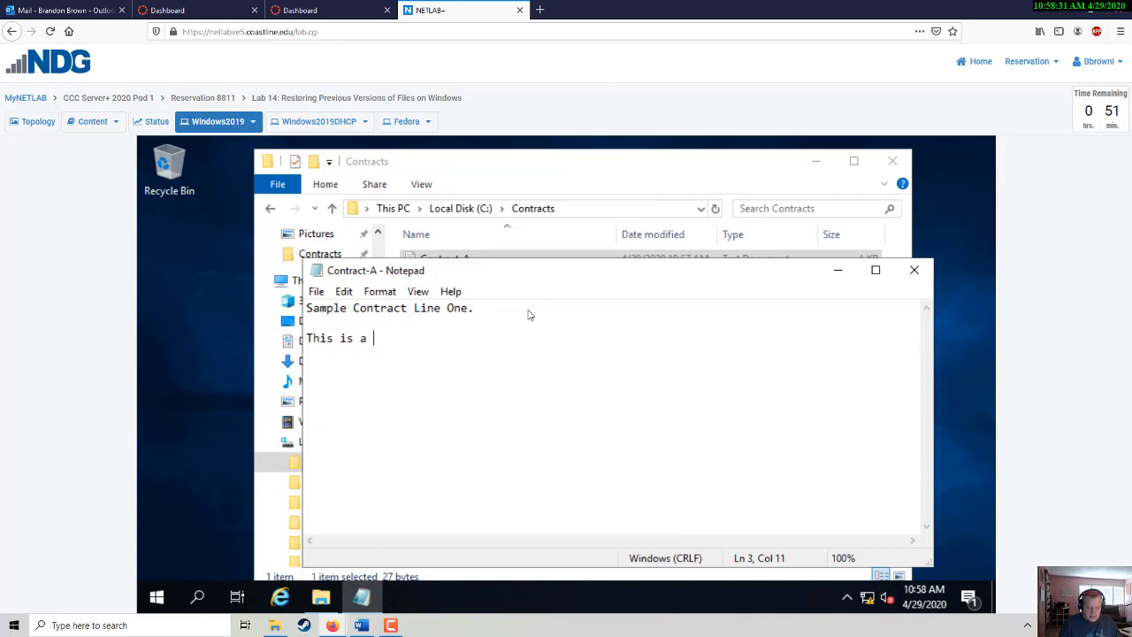
{"action": "type", "text": "change to the"}
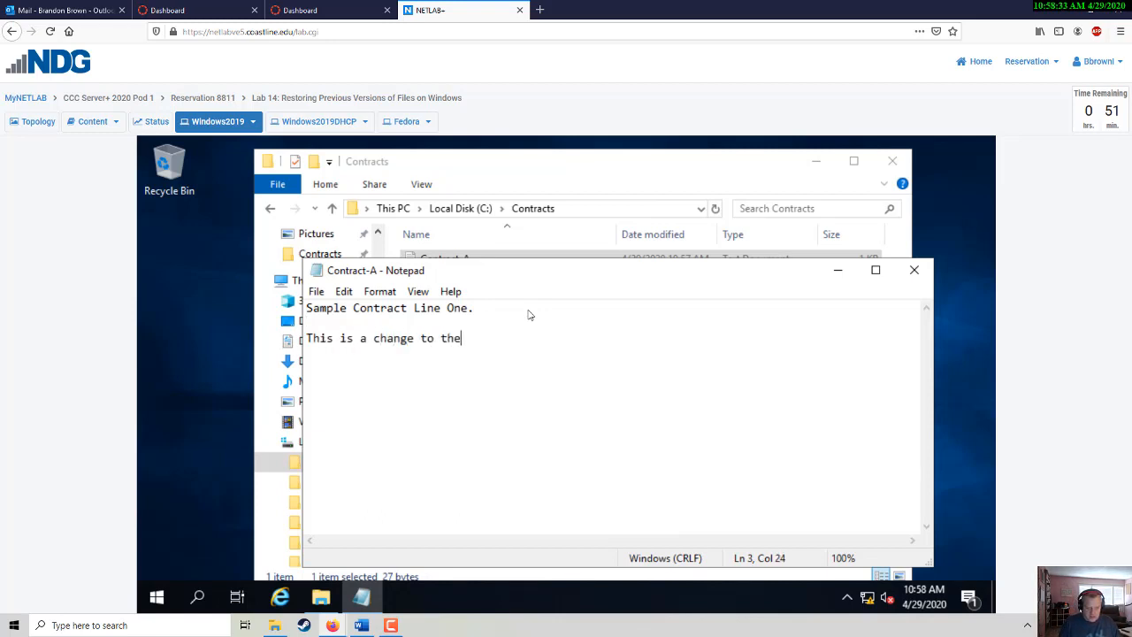
{"action": "type", "text": " original document."}
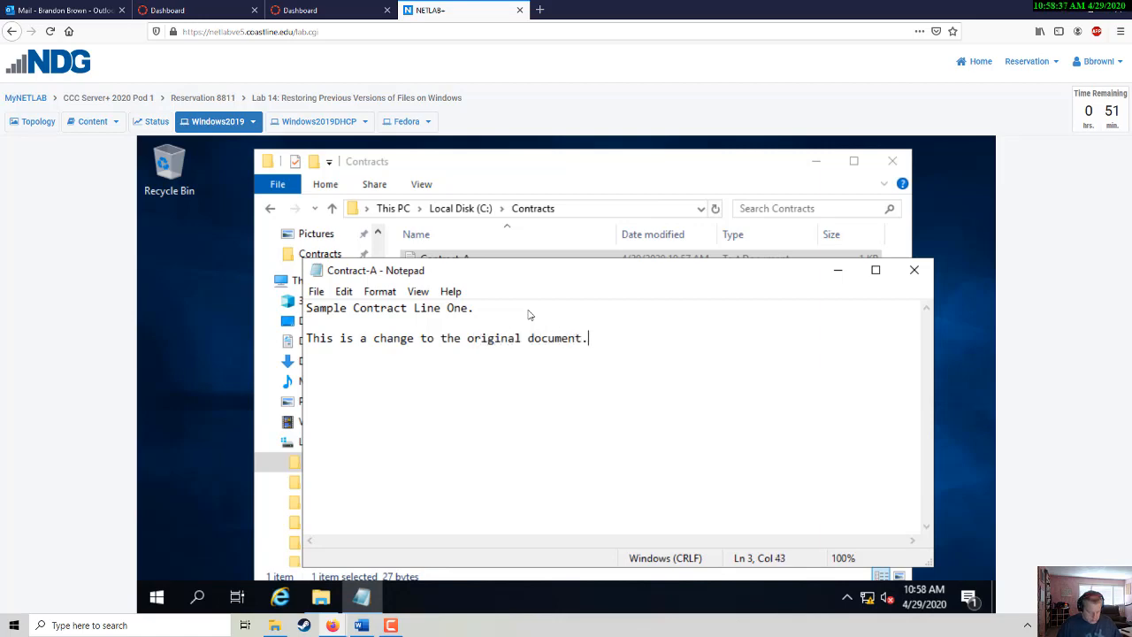
{"action": "key", "text": "alt+Tab"}
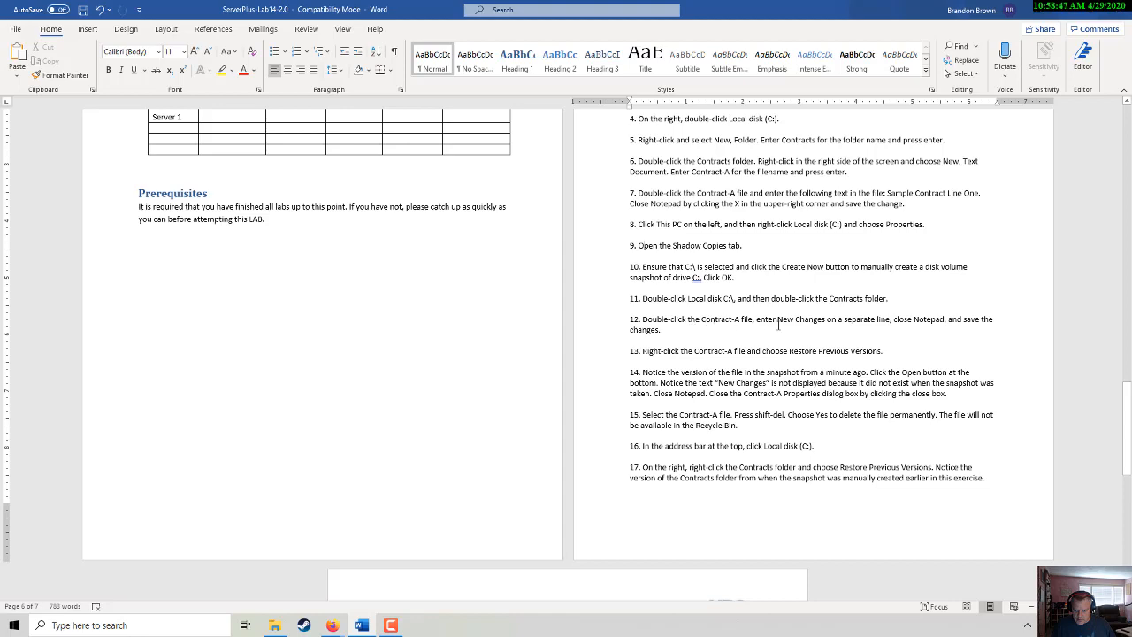
{"action": "key", "text": "alt+Tab"}
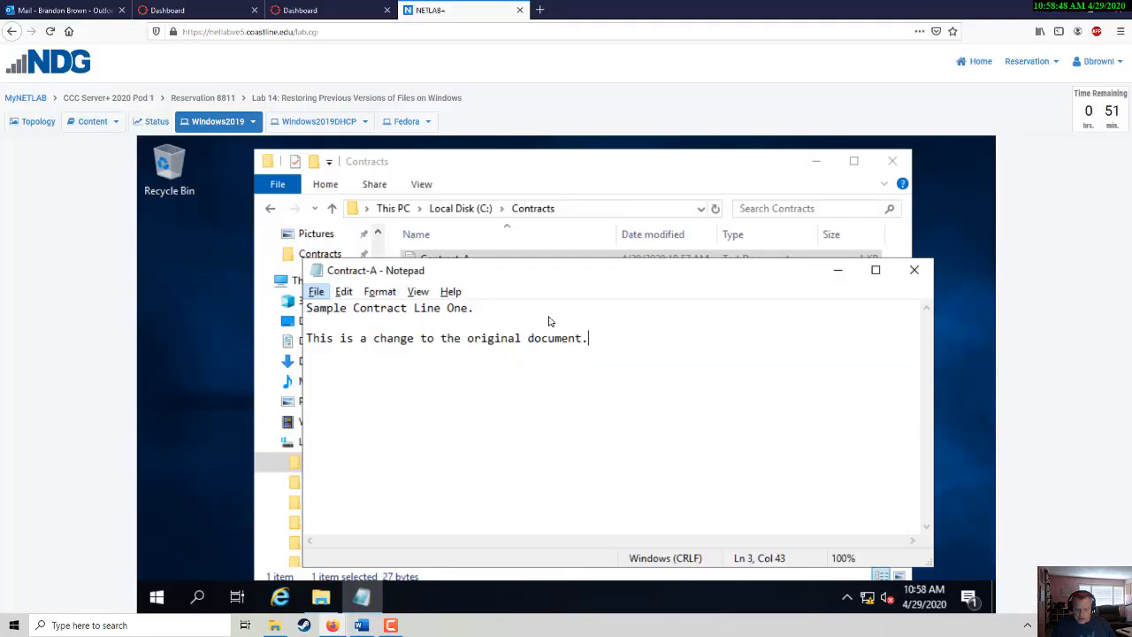
- Save Contract-A, close Notepad, and select the Contract-A file again
{"action": "left_click", "coordinate": [315, 291]}
{"action": "left_click", "coordinate": [342, 350]}
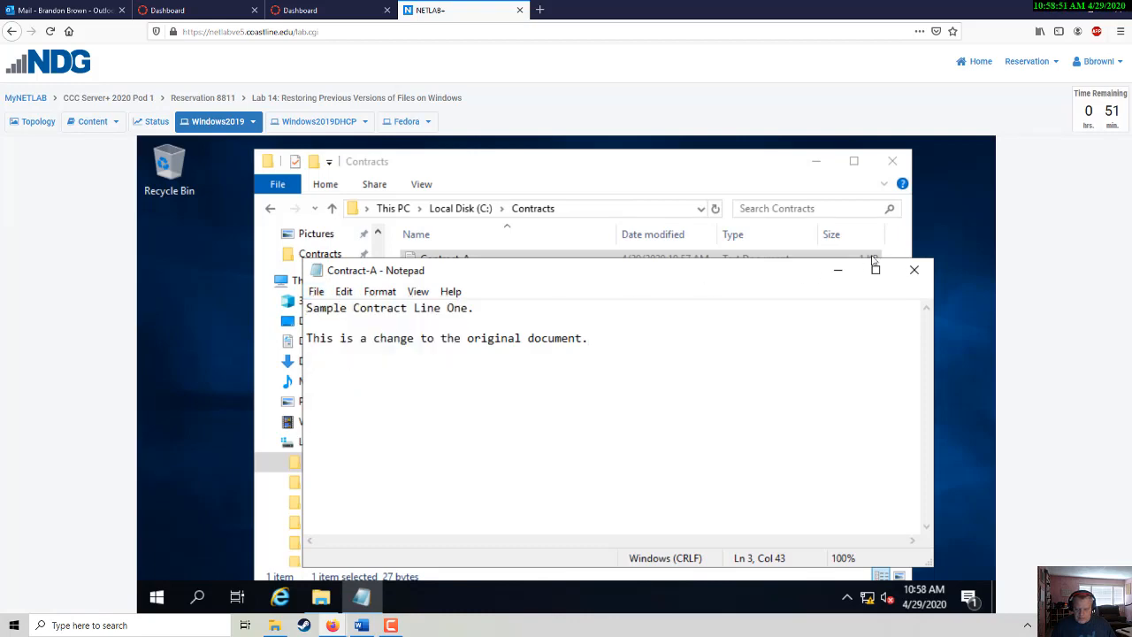
{"action": "left_click", "coordinate": [913, 272]}
{"action": "key", "text": "alt+Tab"}
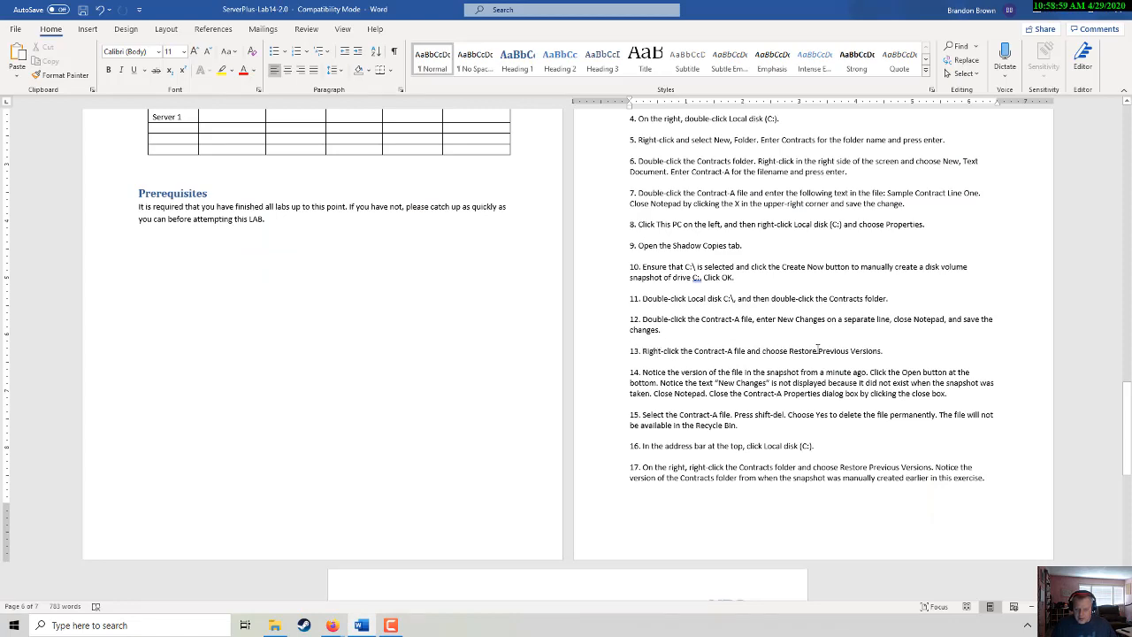
{"action": "key", "text": "alt+Tab"}
{"action": "left_click", "coordinate": [431, 263]}
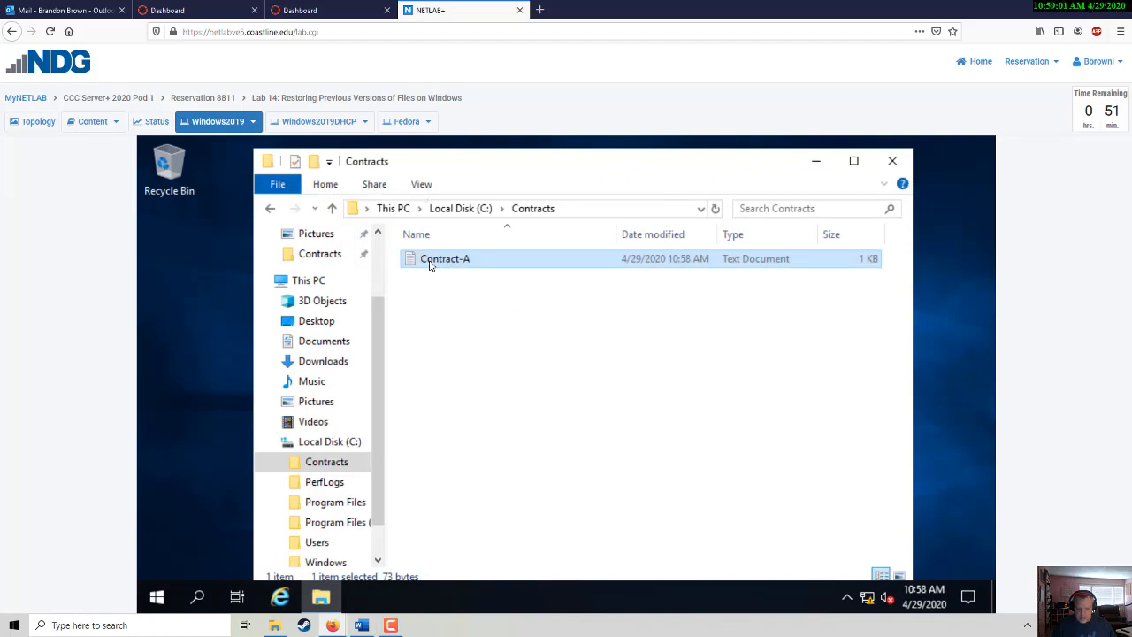
{"action": "right_click", "coordinate": [431, 265]}
{"action": "left_click", "coordinate": [721, 325]}
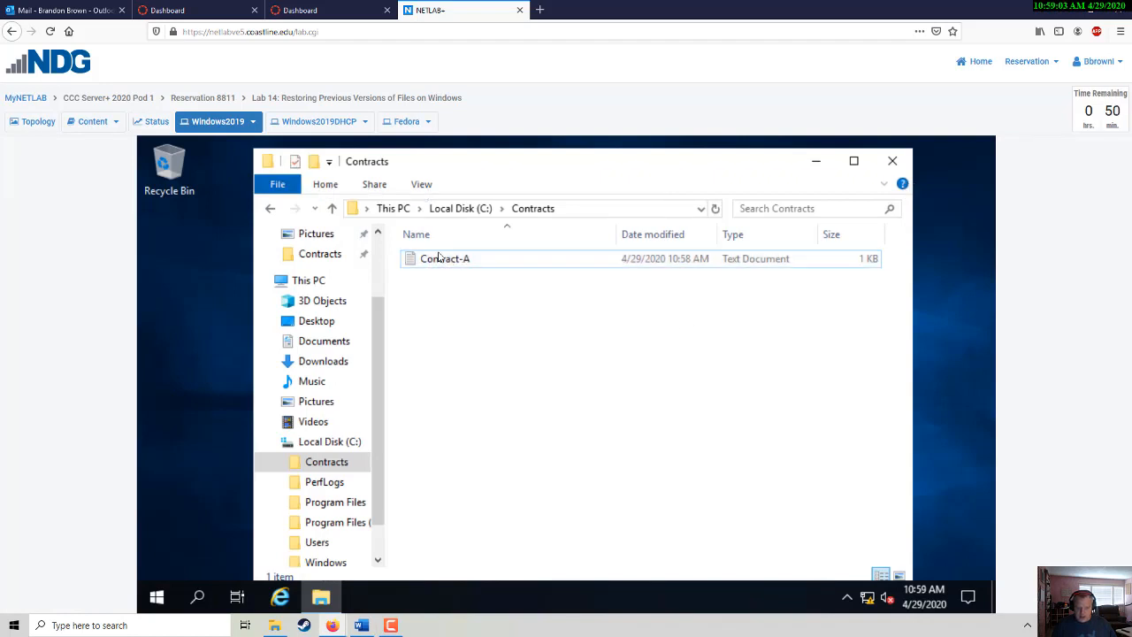
{"action": "double_click", "coordinate": [414, 263]}
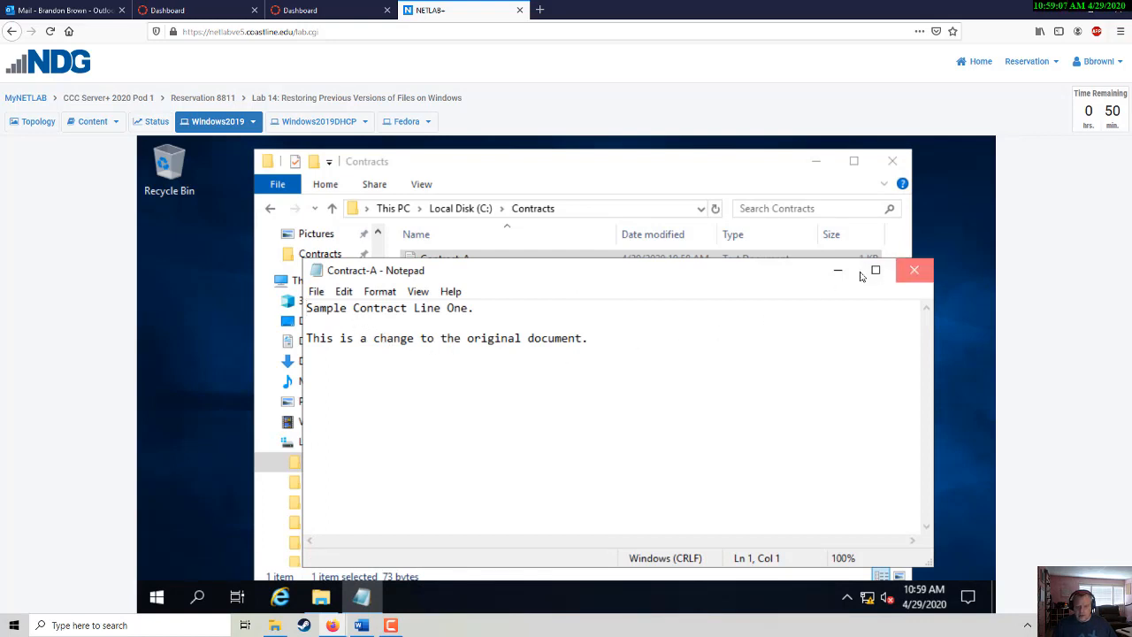
{"action": "left_click", "coordinate": [915, 270]}
{"action": "right_click", "coordinate": [414, 263]}
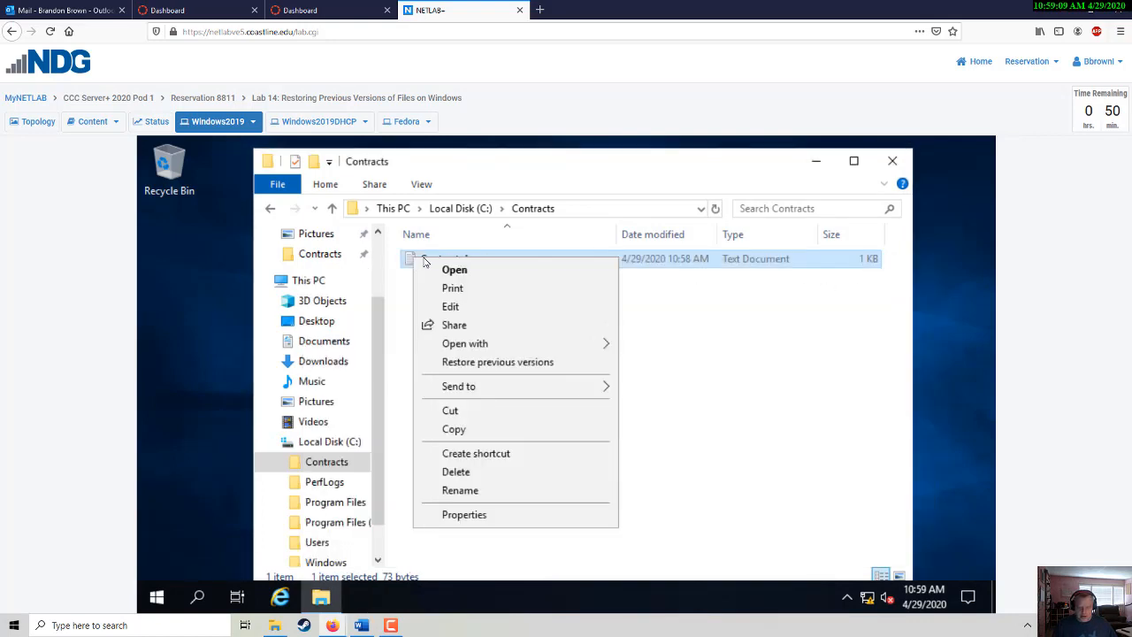
{"action": "left_click", "coordinate": [496, 362]}
{"action": "left_click", "coordinate": [566, 342]}
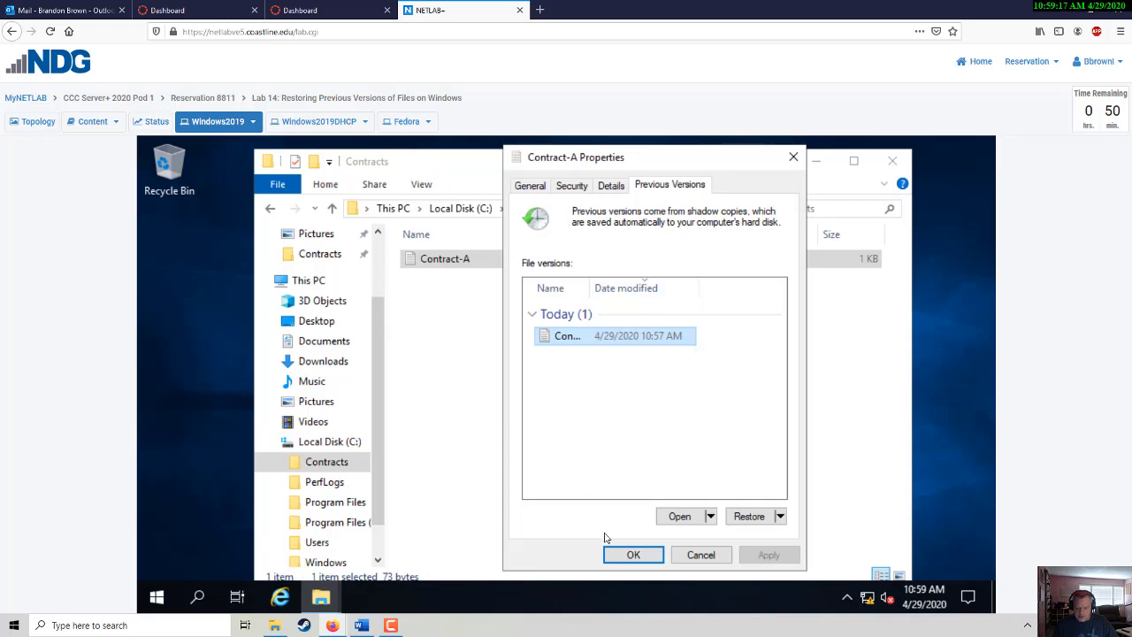
{"action": "left_click", "coordinate": [633, 554]}
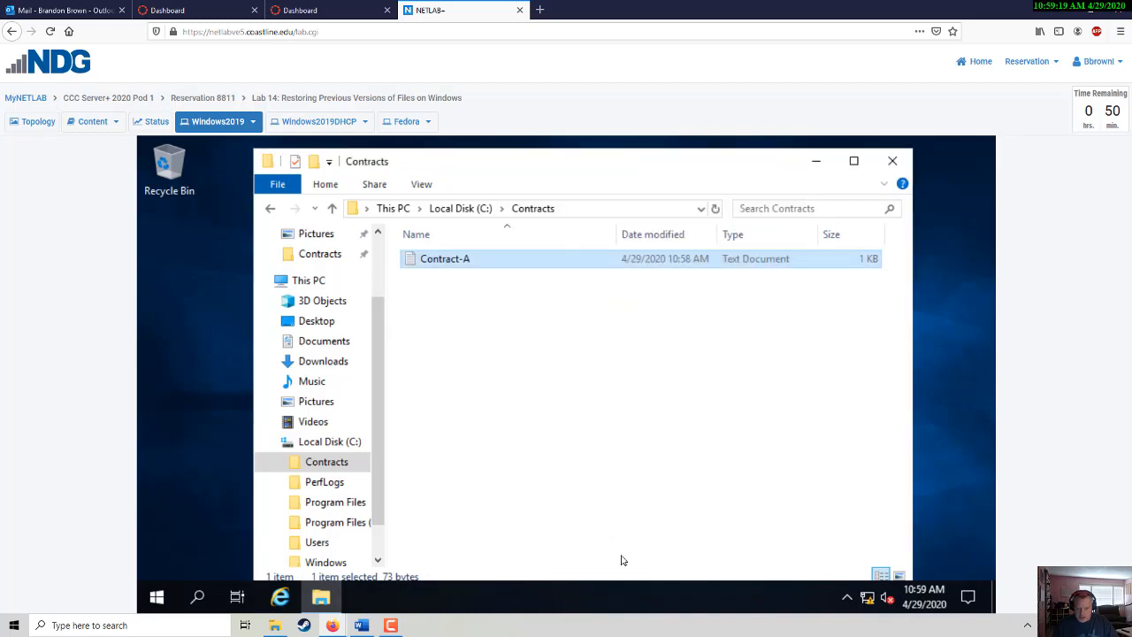
{"action": "left_click", "coordinate": [585, 423]}
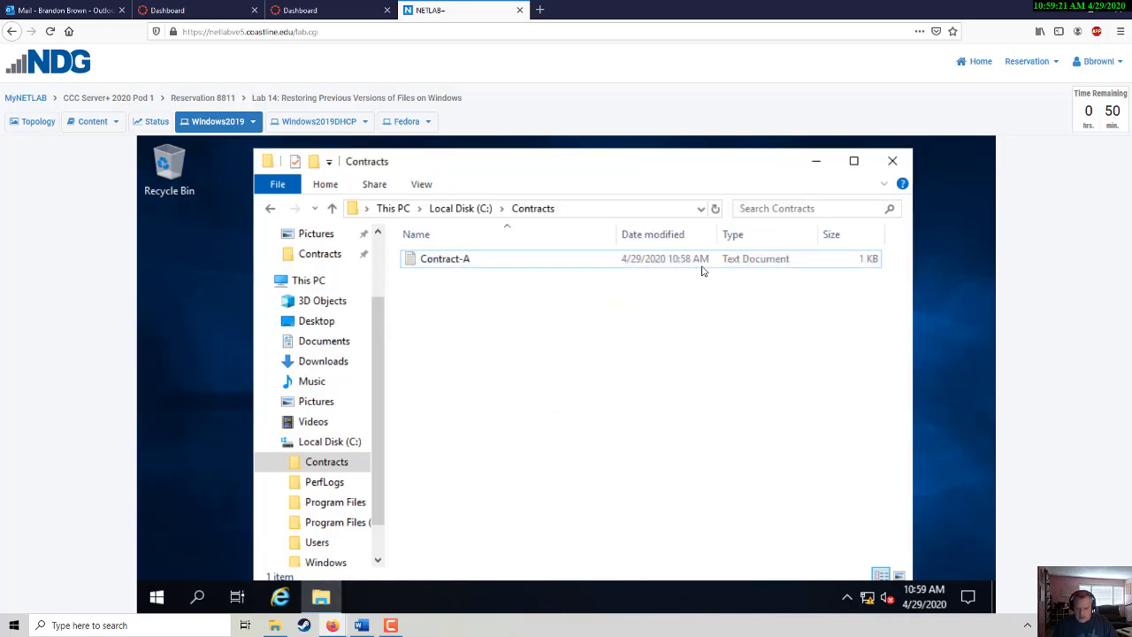
{"action": "double_click", "coordinate": [483, 257]}
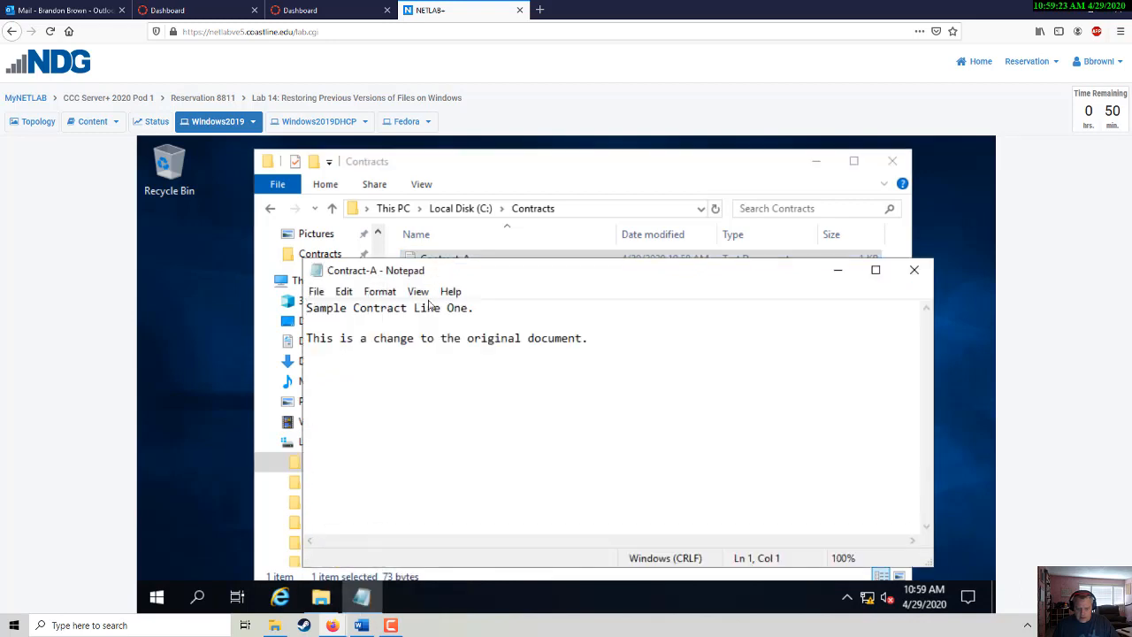
{"action": "left_click", "coordinate": [914, 270]}
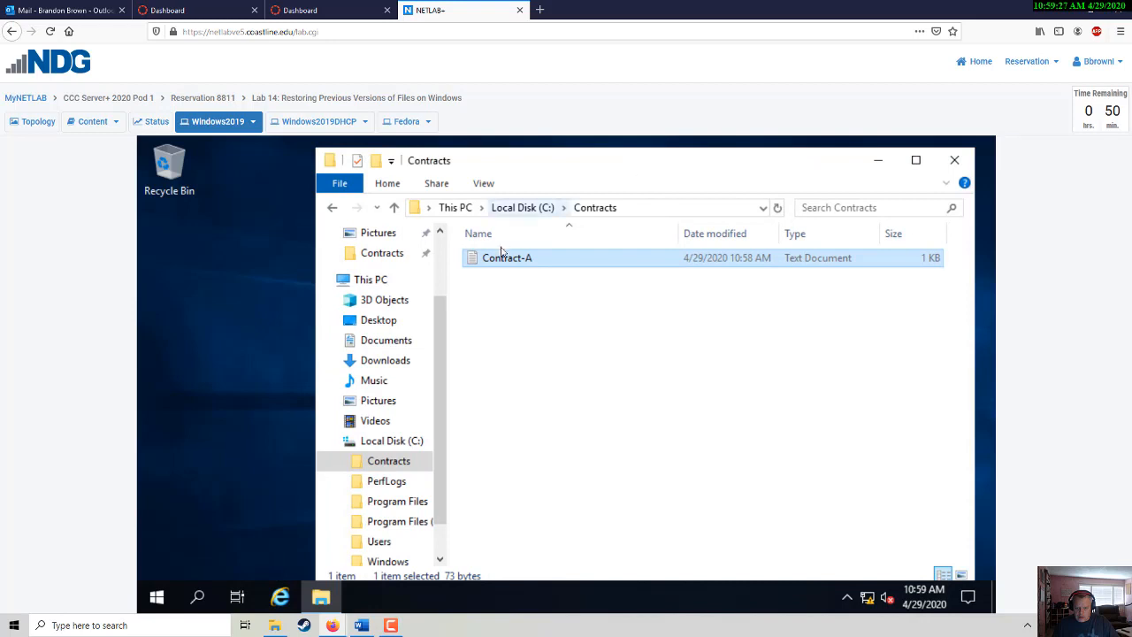
- Open Contract-A's previous versions, showing the 10:57 AM shadow copy, then cancel the restore confirmation
{"action": "right_click", "coordinate": [472, 258]}
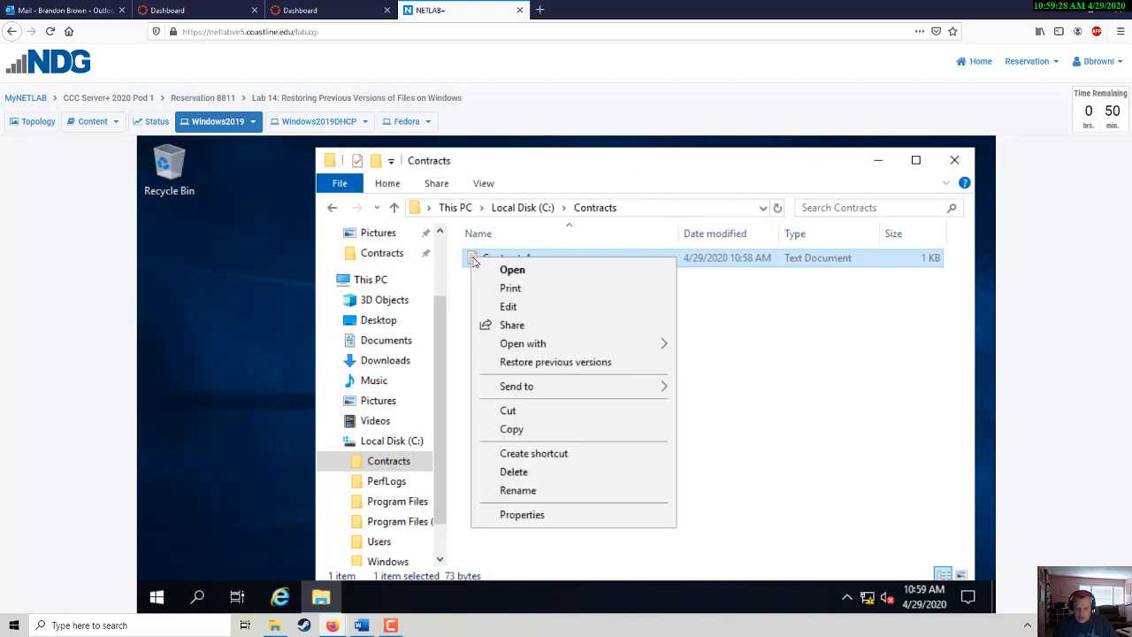
{"action": "left_click", "coordinate": [529, 362]}
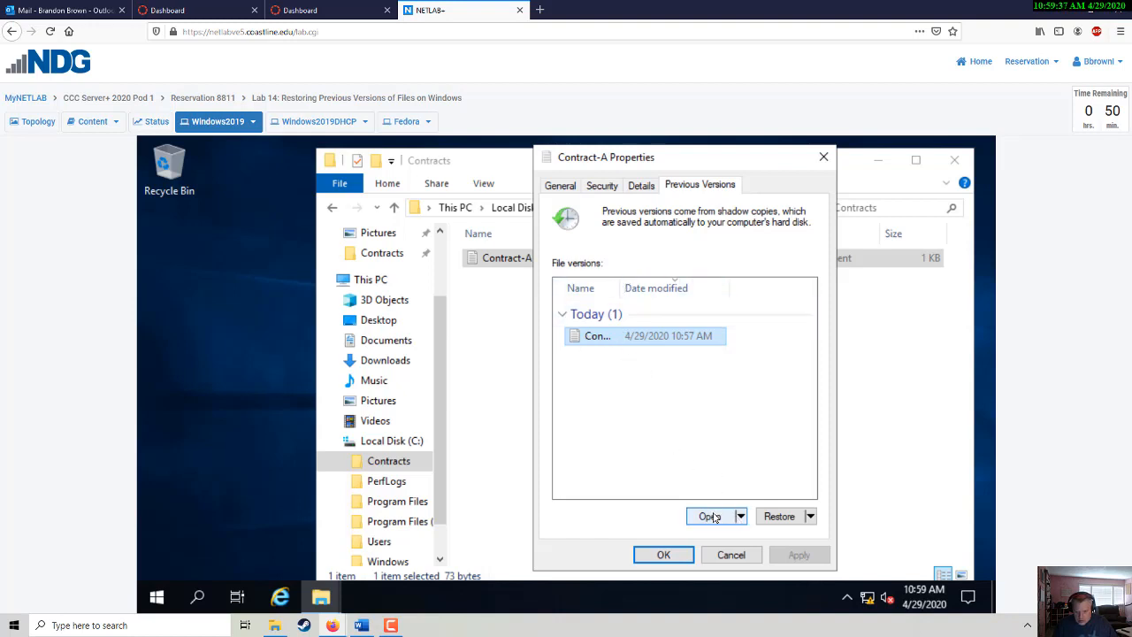
{"action": "left_click", "coordinate": [769, 516]}
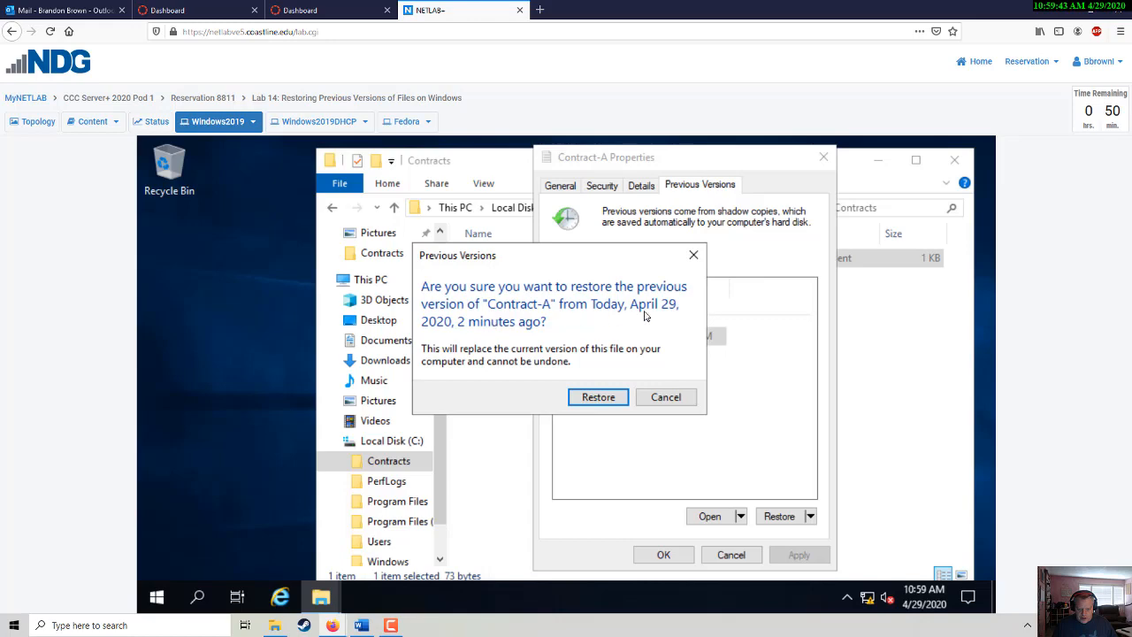
{"action": "left_click", "coordinate": [670, 400]}
{"action": "key", "text": "alt+Tab"}
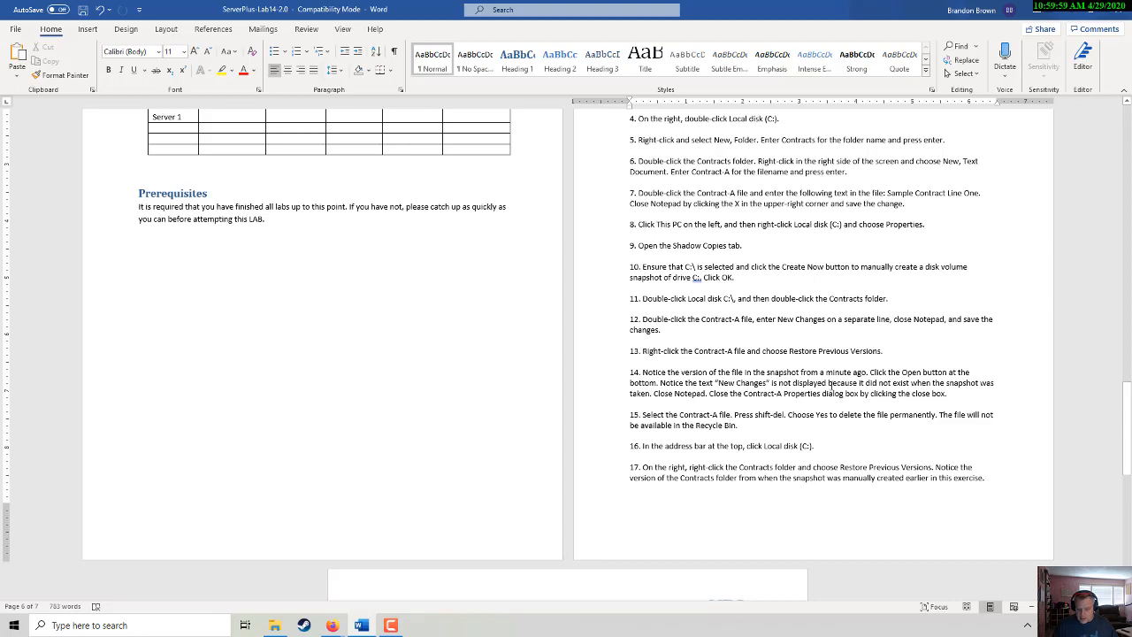
- Open the 10:57 AM shadow copy of Contract-A, close it, then cancel Contract-A Properties
{"action": "key", "text": "alt+Tab"}
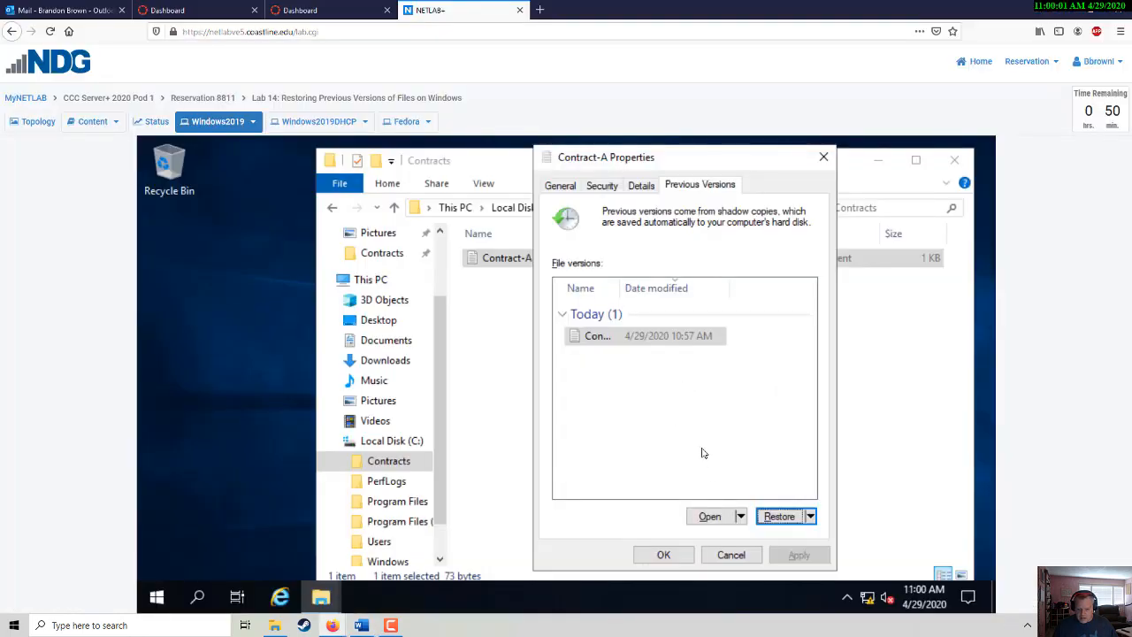
{"action": "left_click", "coordinate": [591, 340]}
{"action": "left_click", "coordinate": [709, 515]}
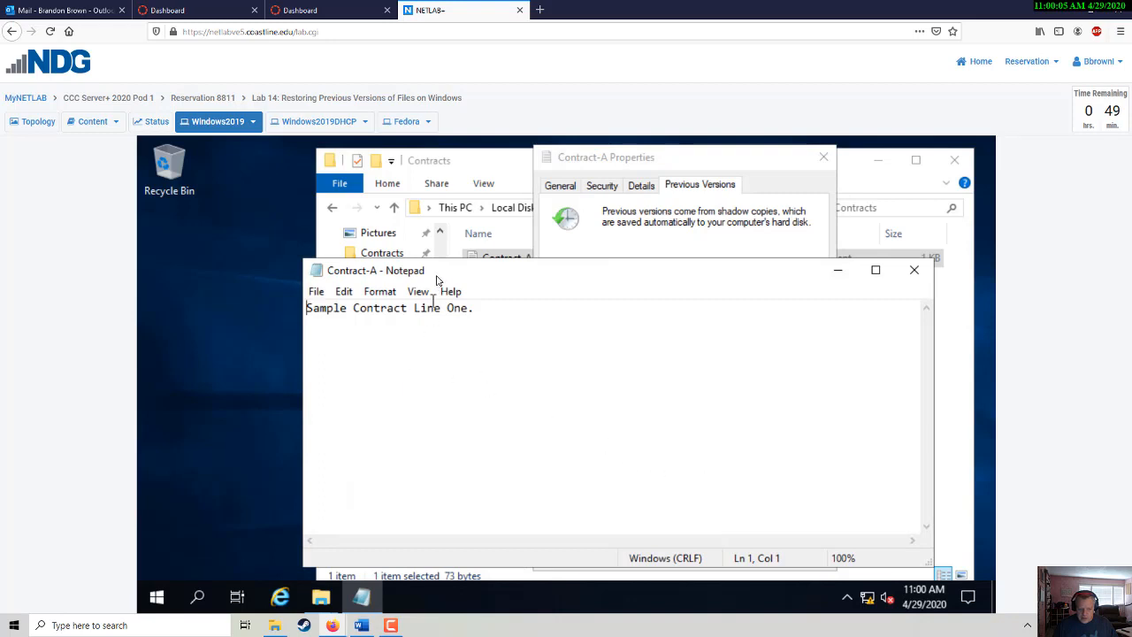
{"action": "left_click_drag", "start_coordinate": [460, 265], "coordinate": [467, 247]}
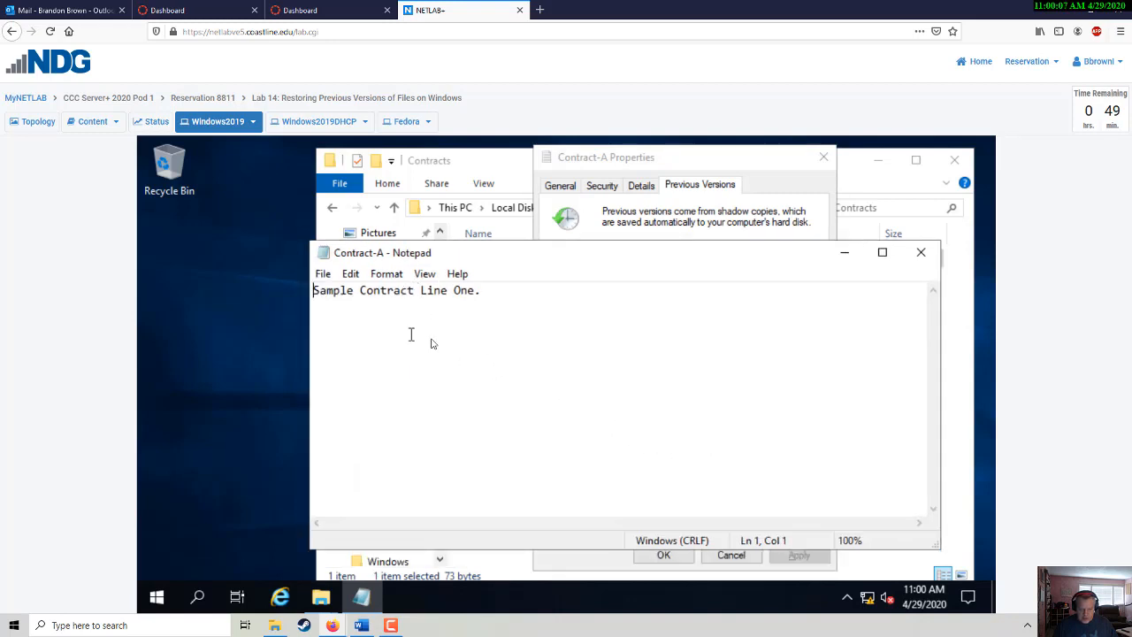
{"action": "left_click", "coordinate": [921, 252]}
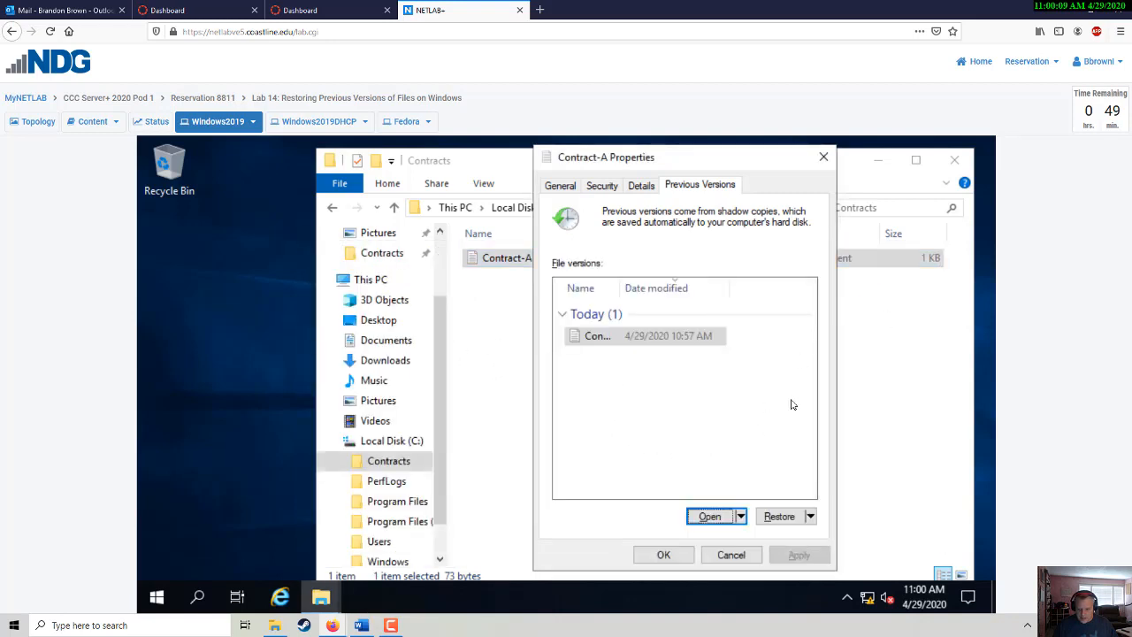
{"action": "key", "text": "alt+Tab"}
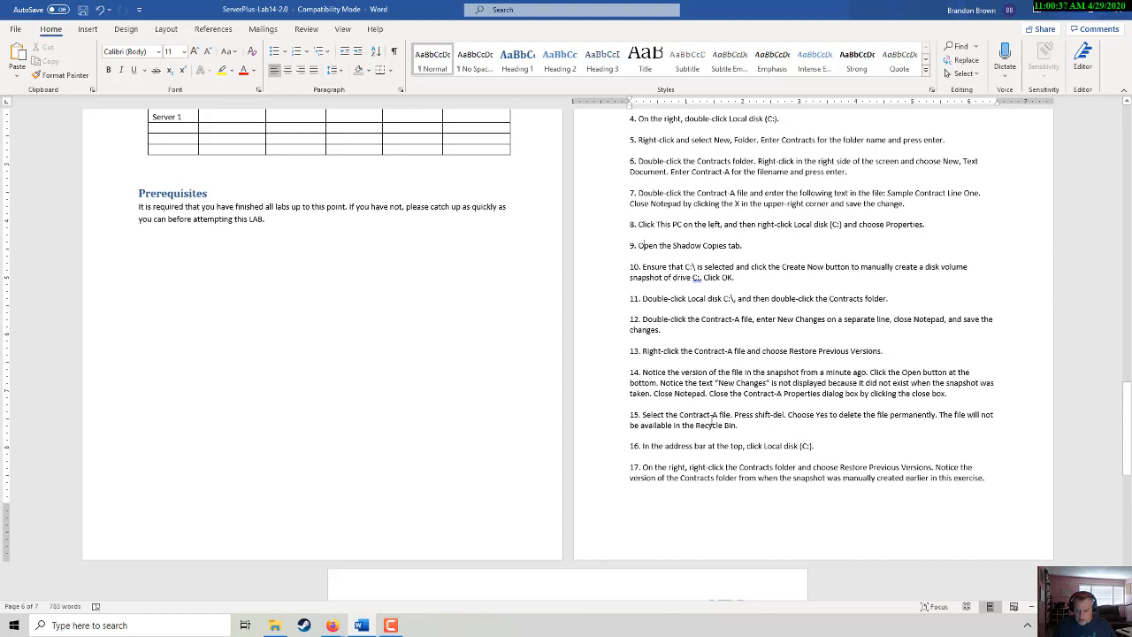
{"action": "key", "text": "alt+Tab"}
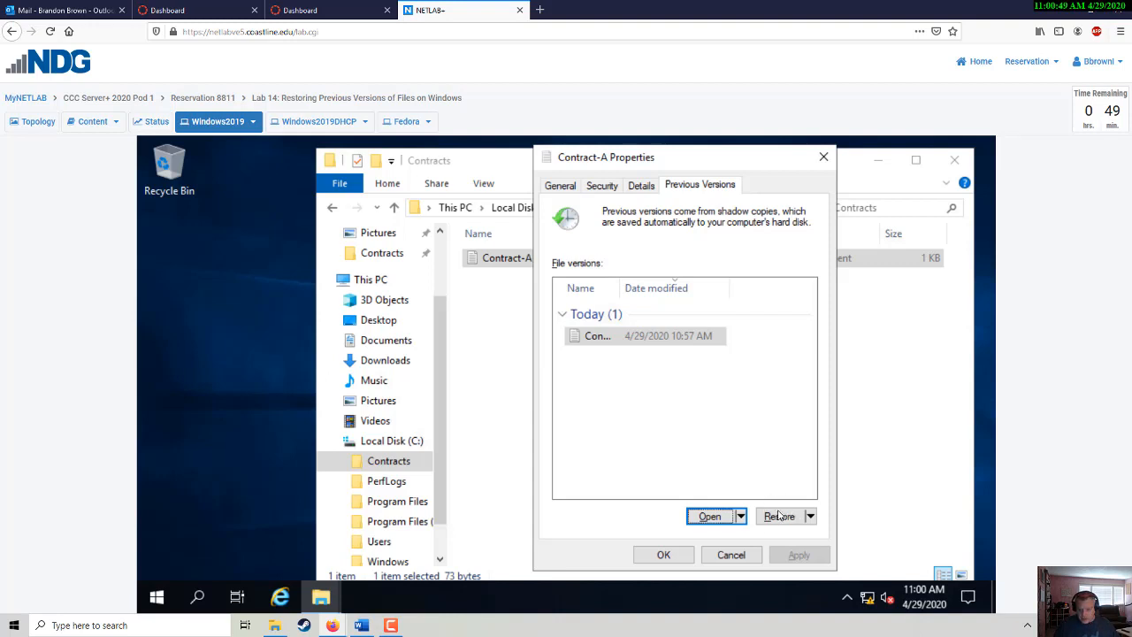
{"action": "left_click", "coordinate": [730, 554]}
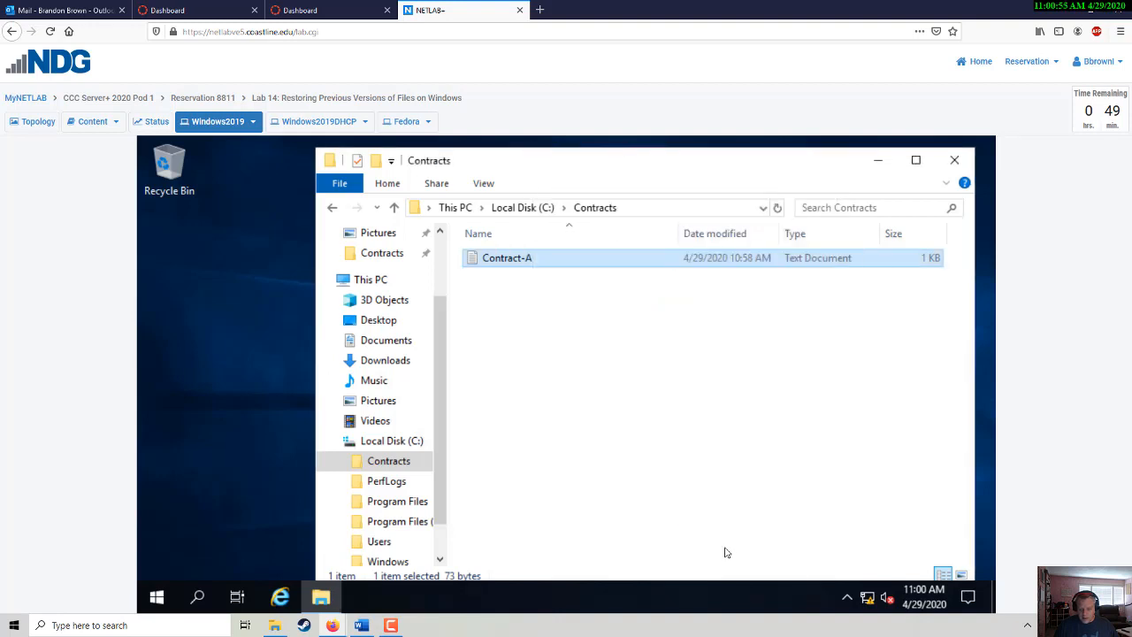
- Permanently delete Contract-A with Shift+Delete, confirming Yes in the Delete File dialog
{"action": "left_click", "coordinate": [493, 260]}
{"action": "left_click", "coordinate": [472, 261]}
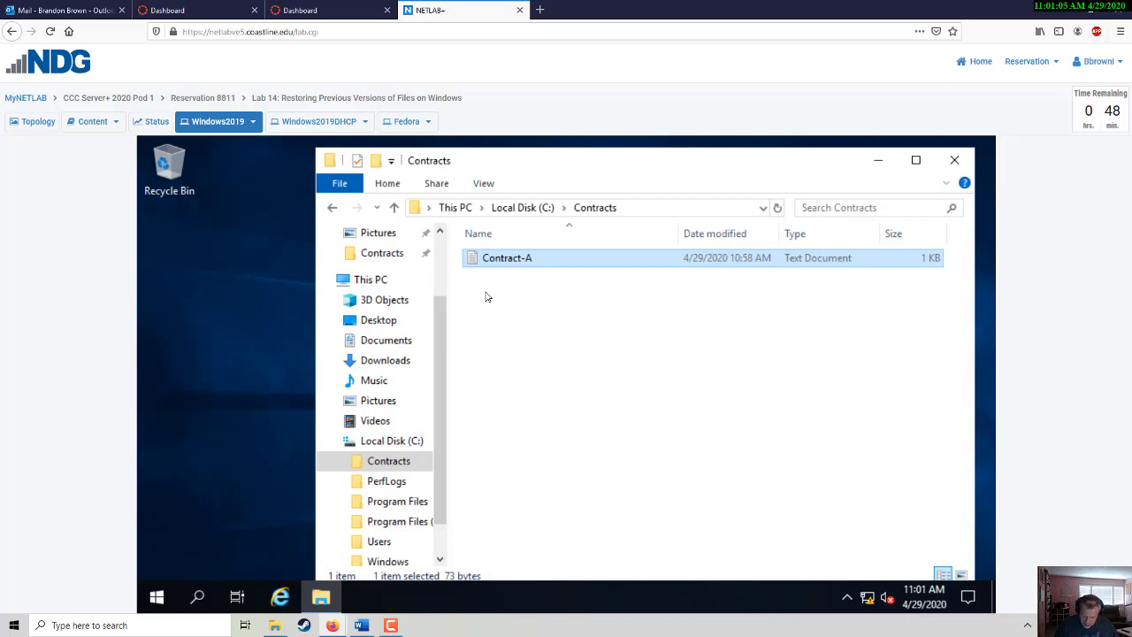
{"action": "key", "text": "shift+Delete"}
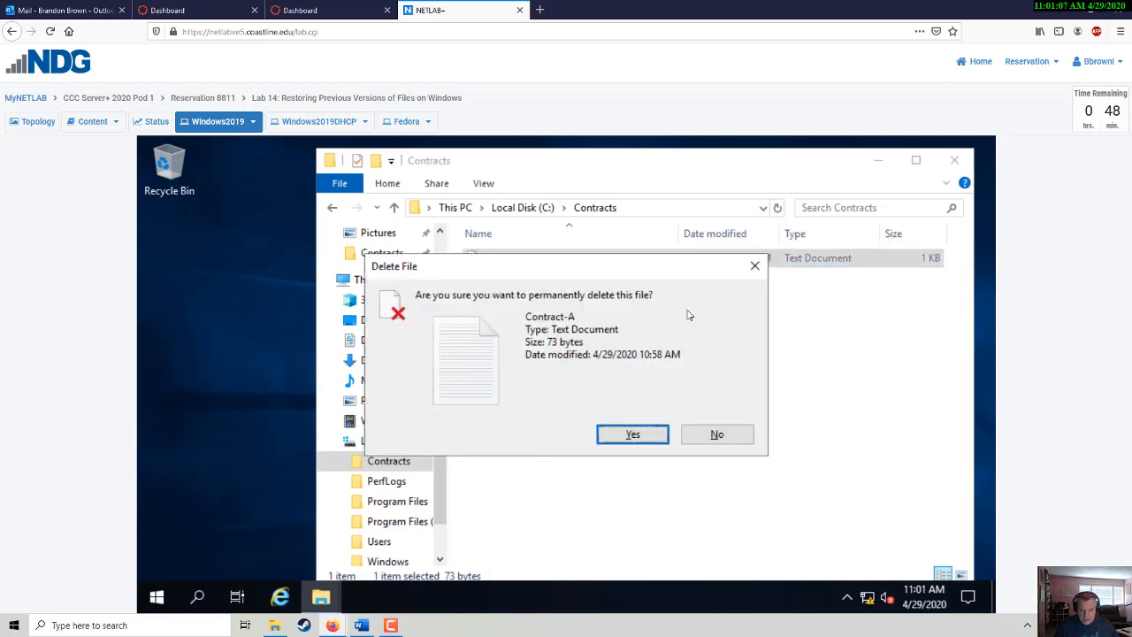
{"action": "left_click", "coordinate": [632, 433]}
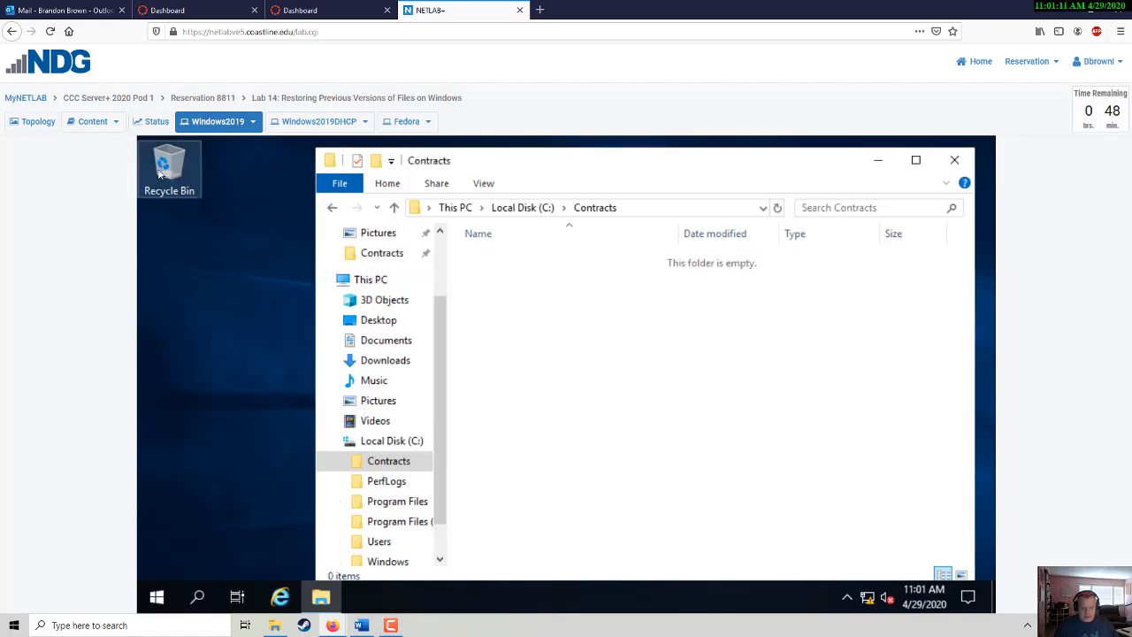
{"action": "key", "text": "alt+Tab"}
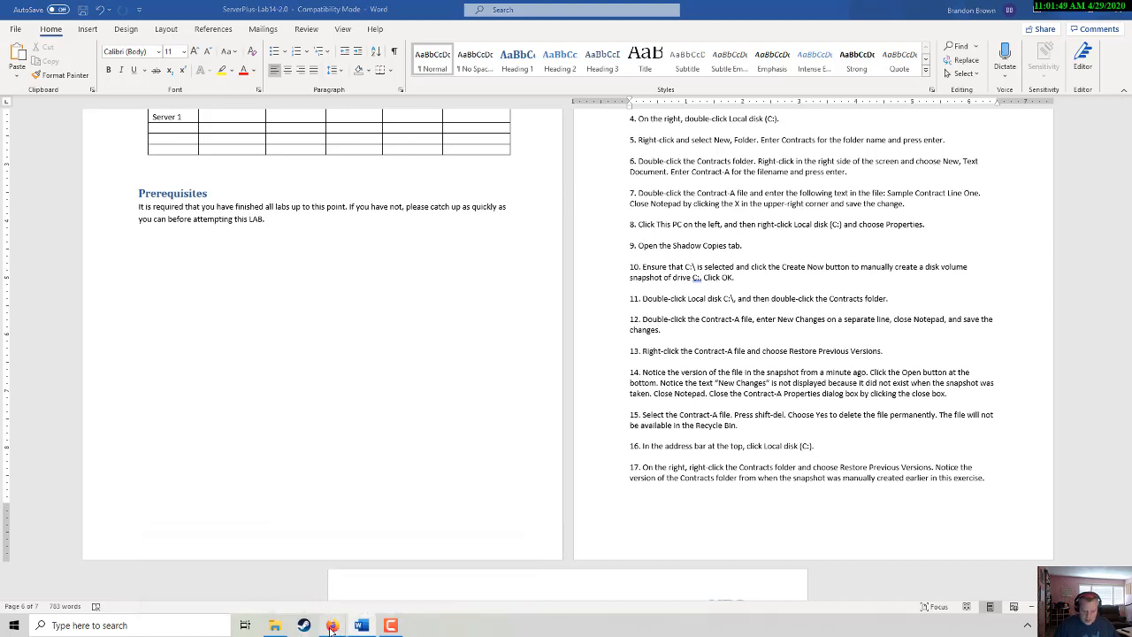
- In Local Disk (C:), open the Contracts folder's previous versions and the 10:57 AM snapshot
{"action": "mouse_move", "coordinate": [334, 625]}
{"action": "left_click", "coordinate": [336, 591]}
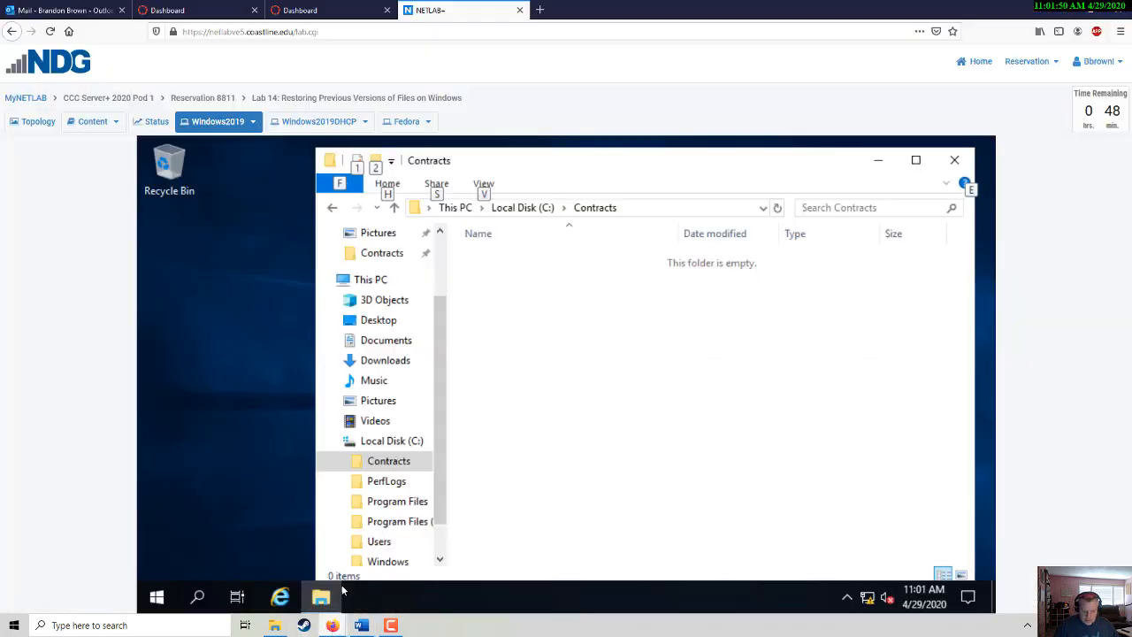
{"action": "left_click", "coordinate": [527, 208]}
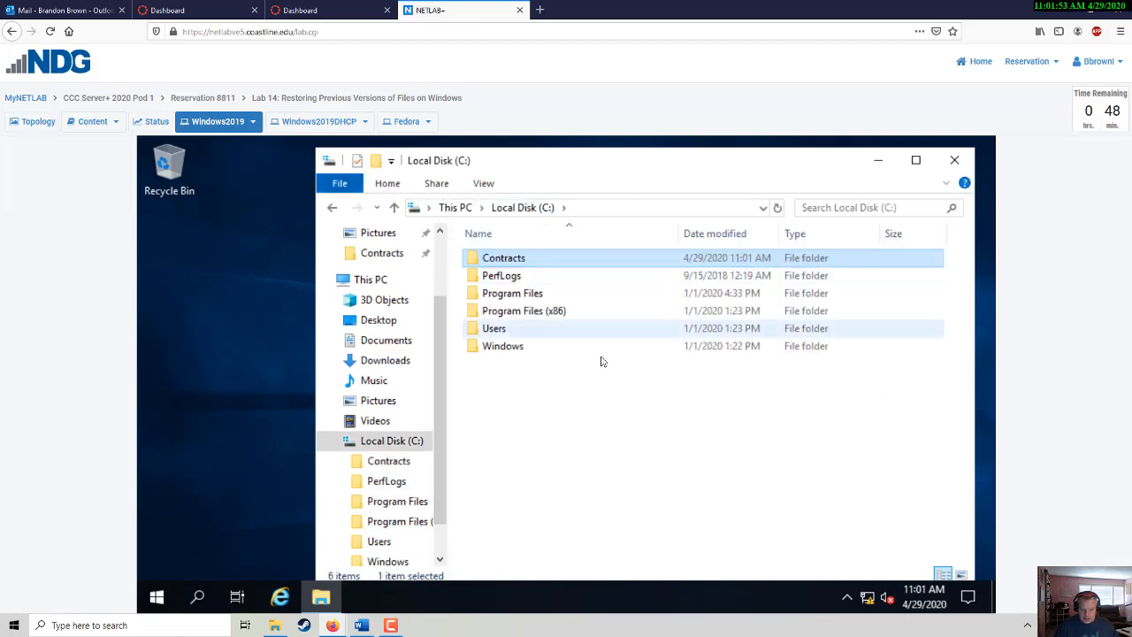
{"action": "key", "text": "alt+Tab"}
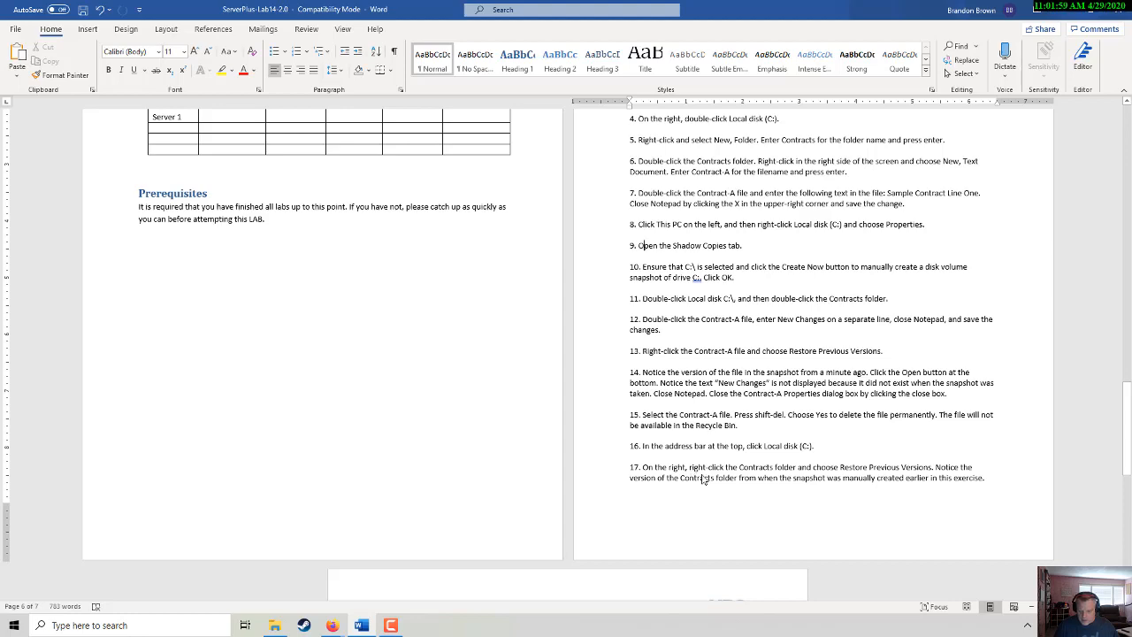
{"action": "scroll", "coordinate": [692, 470], "scroll_direction": "down", "scroll_amount": 1}
{"action": "key", "text": "alt+Tab"}
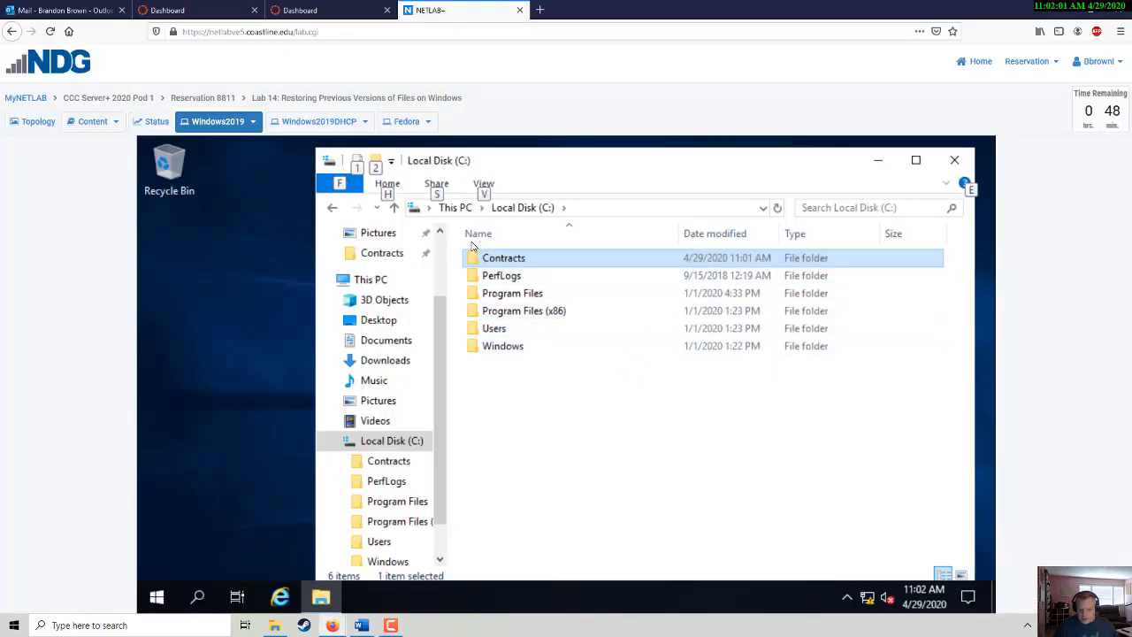
{"action": "right_click", "coordinate": [484, 262]}
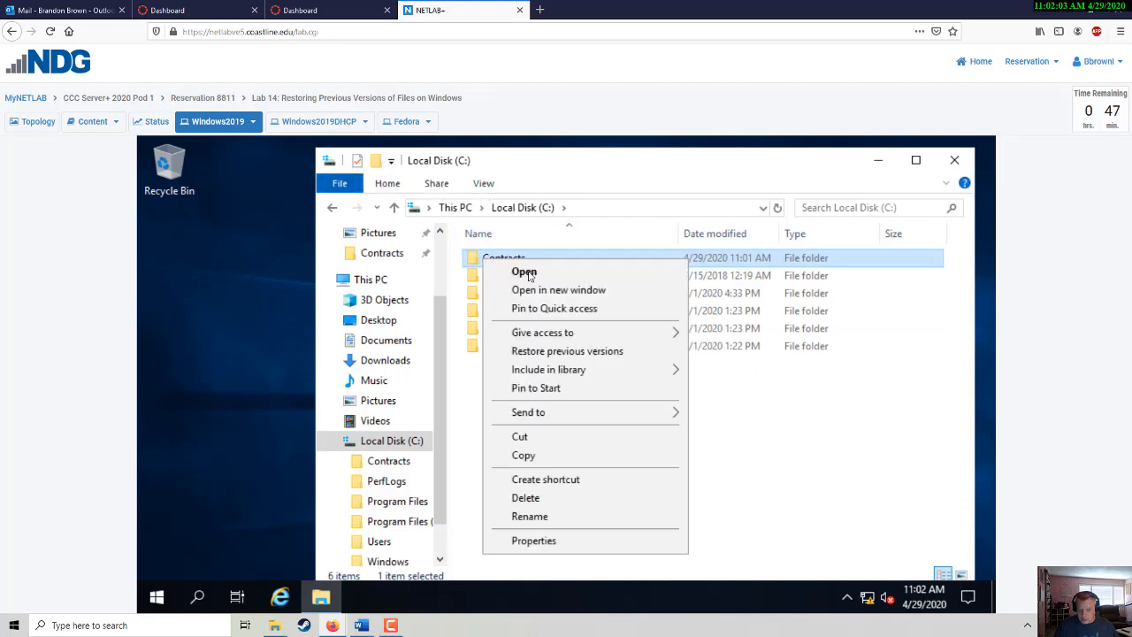
{"action": "left_click", "coordinate": [554, 351]}
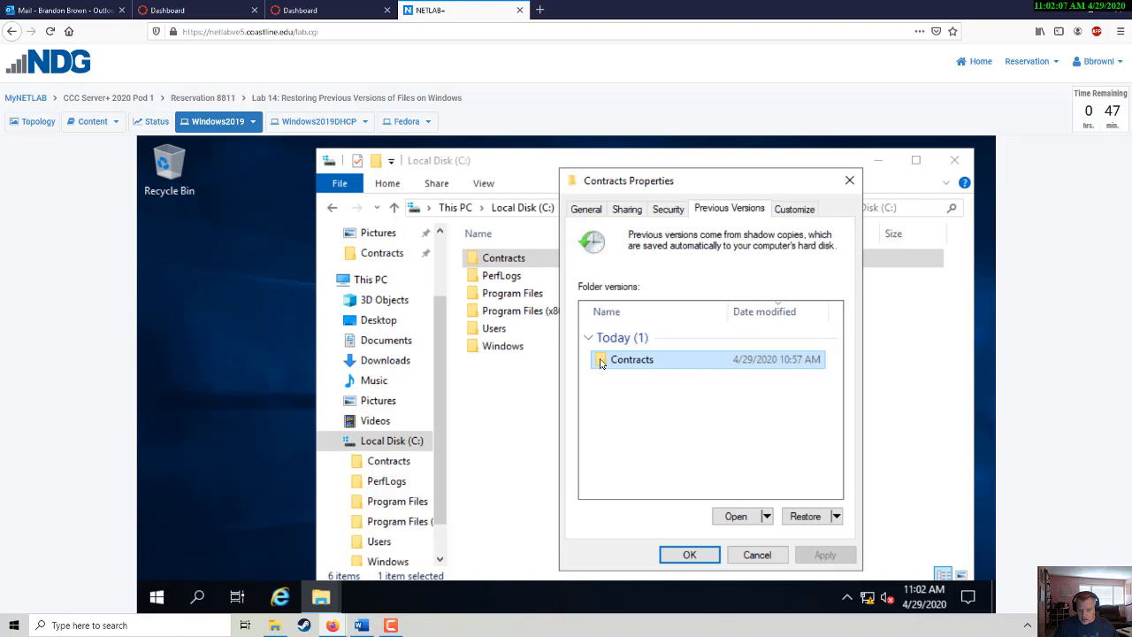
{"action": "left_click", "coordinate": [734, 517]}
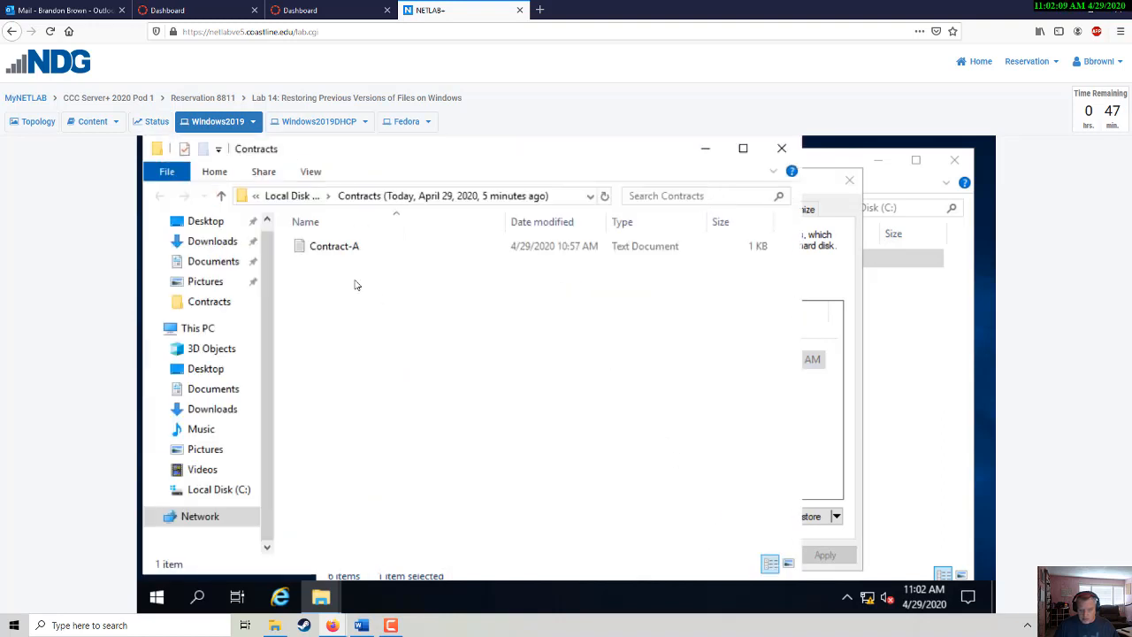
- Close the snapshot window, then reopen the 10:57 AM Contracts snapshot
{"action": "left_click", "coordinate": [781, 149]}
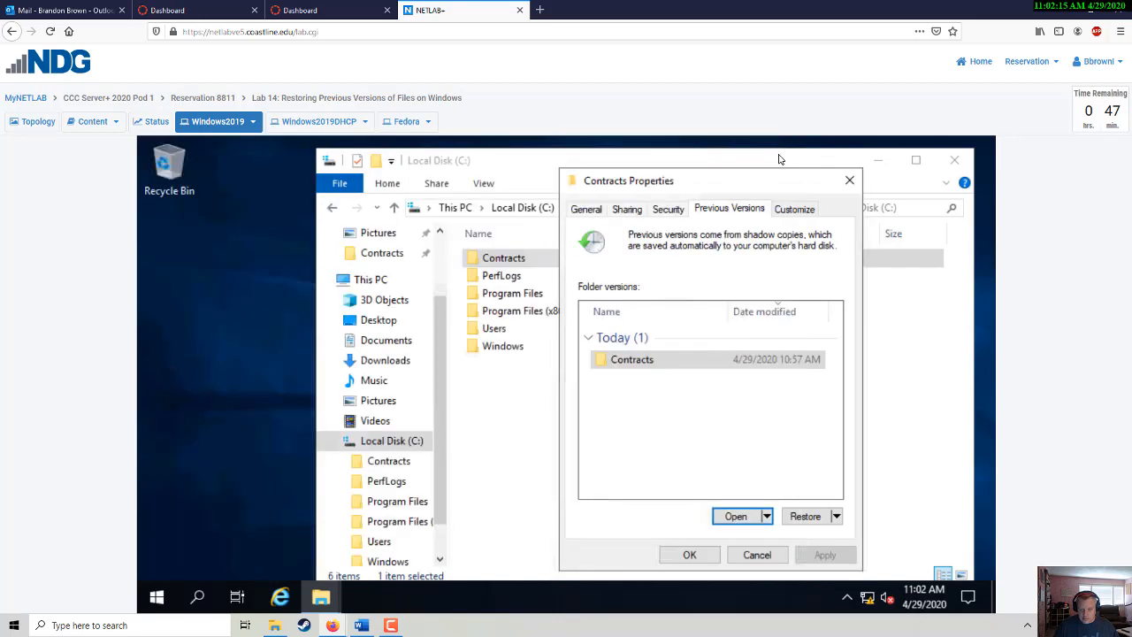
{"action": "key", "text": "alt+Tab"}
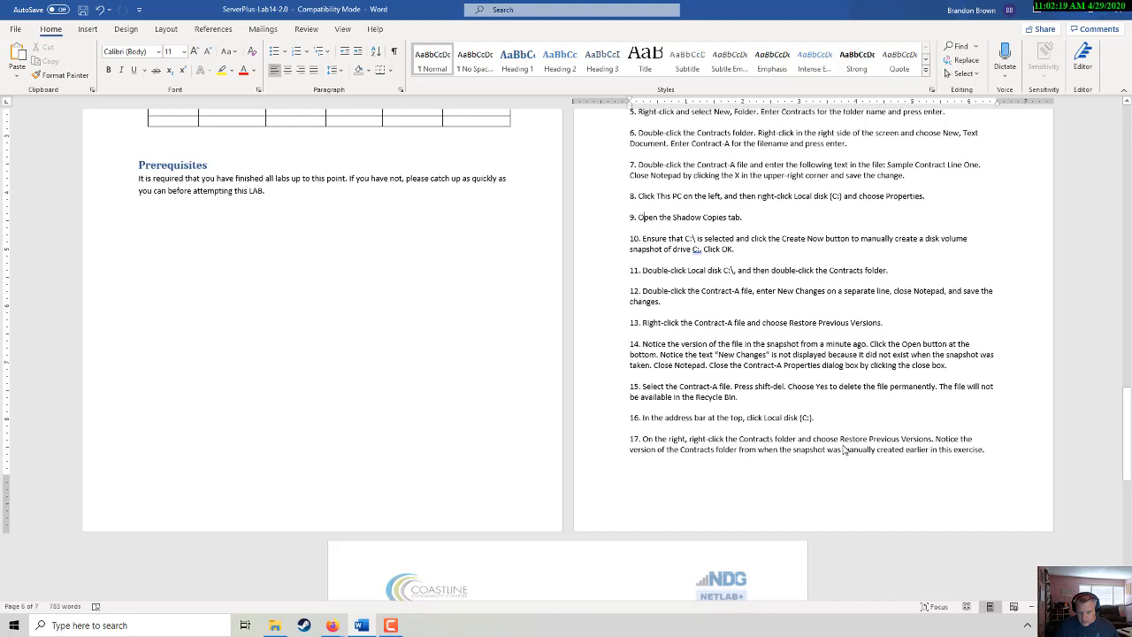
{"action": "scroll", "coordinate": [845, 450], "scroll_direction": "down", "scroll_amount": 4}
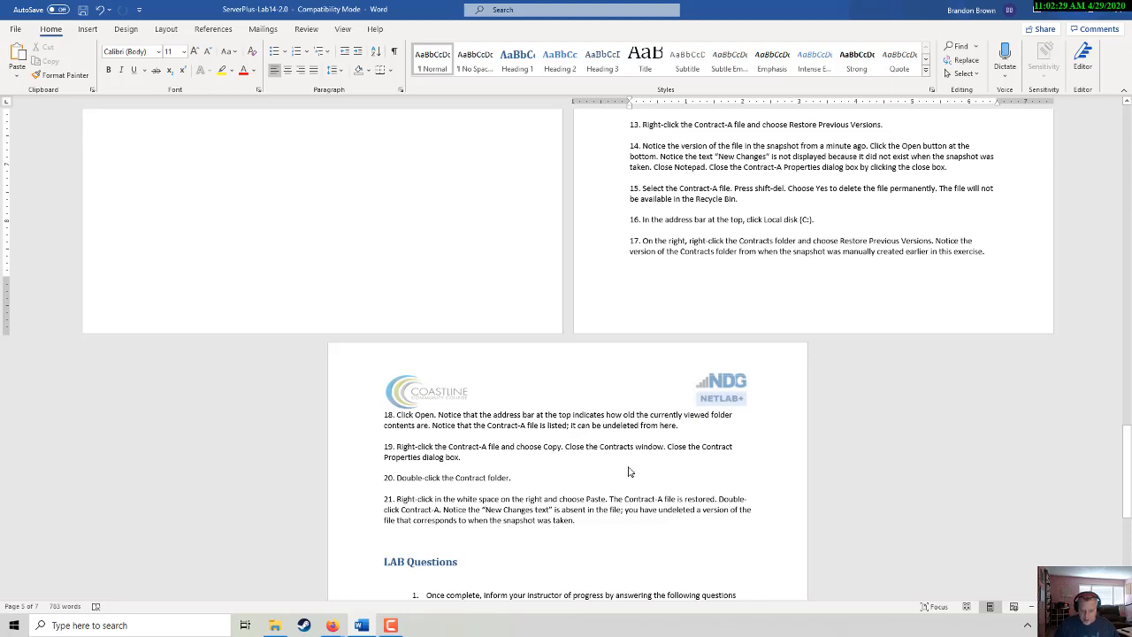
{"action": "key", "text": "alt+Tab"}
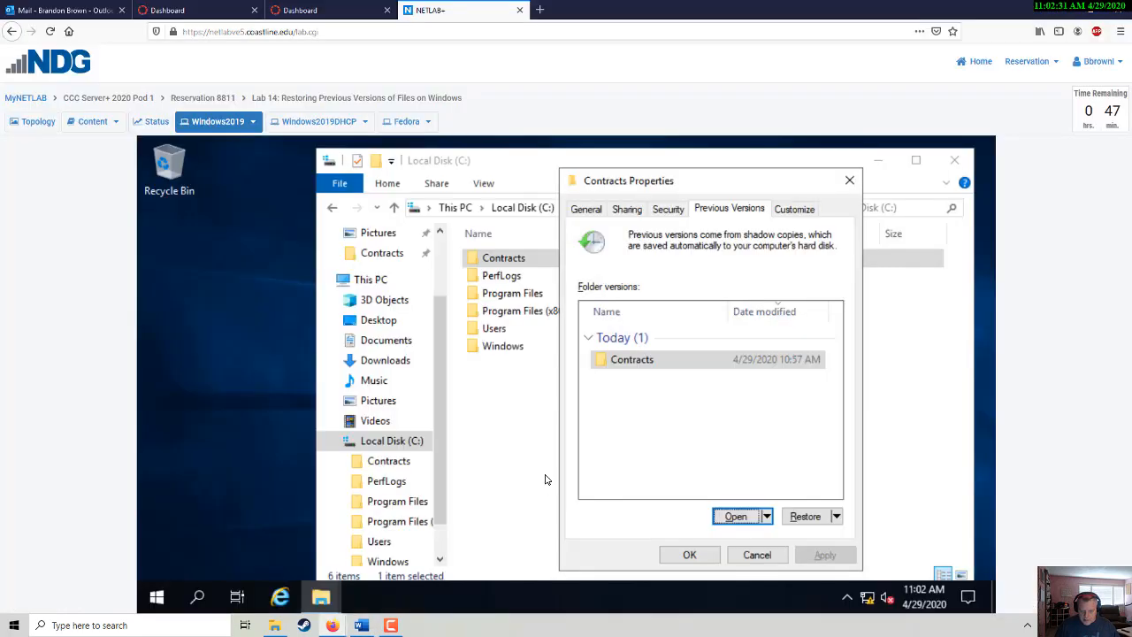
{"action": "left_click", "coordinate": [608, 363]}
{"action": "double_click", "coordinate": [608, 362]}
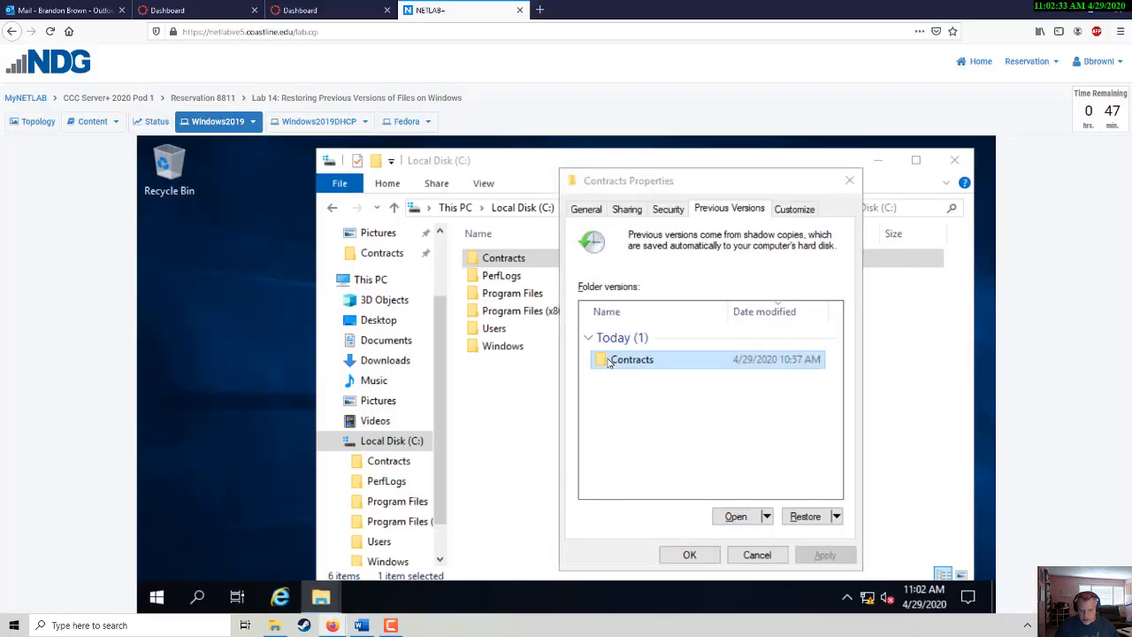
- Copy Contract-A from the snapshot, then close the snapshot window and Contracts Properties with OK
{"action": "left_click", "coordinate": [335, 250]}
{"action": "right_click", "coordinate": [335, 250]}
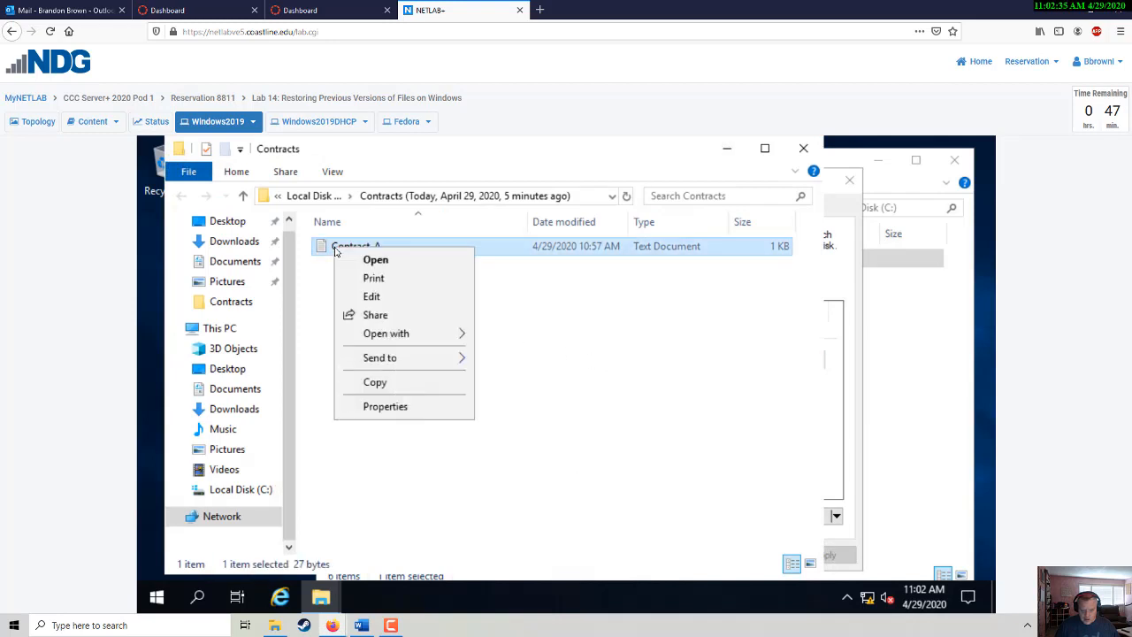
{"action": "left_click", "coordinate": [378, 383]}
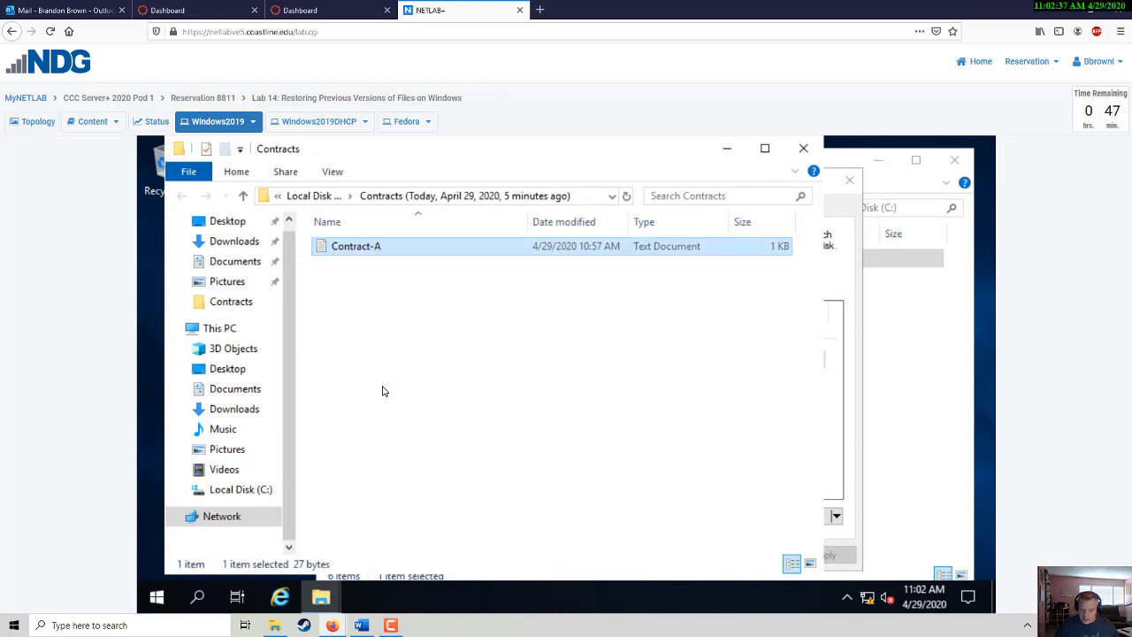
{"action": "left_click", "coordinate": [802, 147]}
{"action": "left_click", "coordinate": [689, 555]}
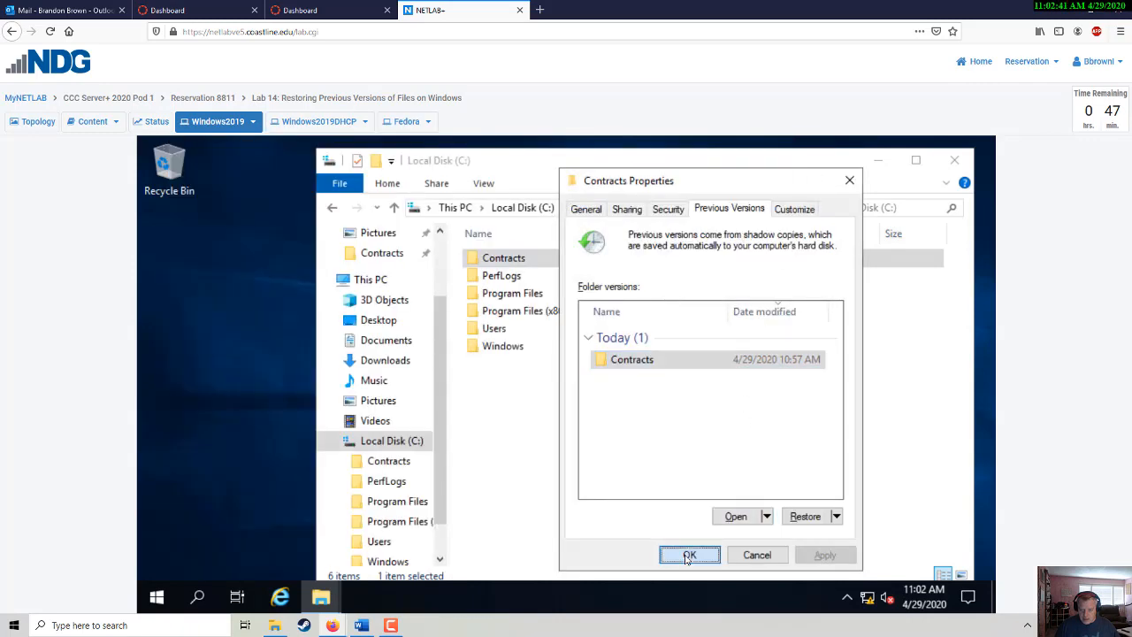
{"action": "key", "text": "alt+Tab"}
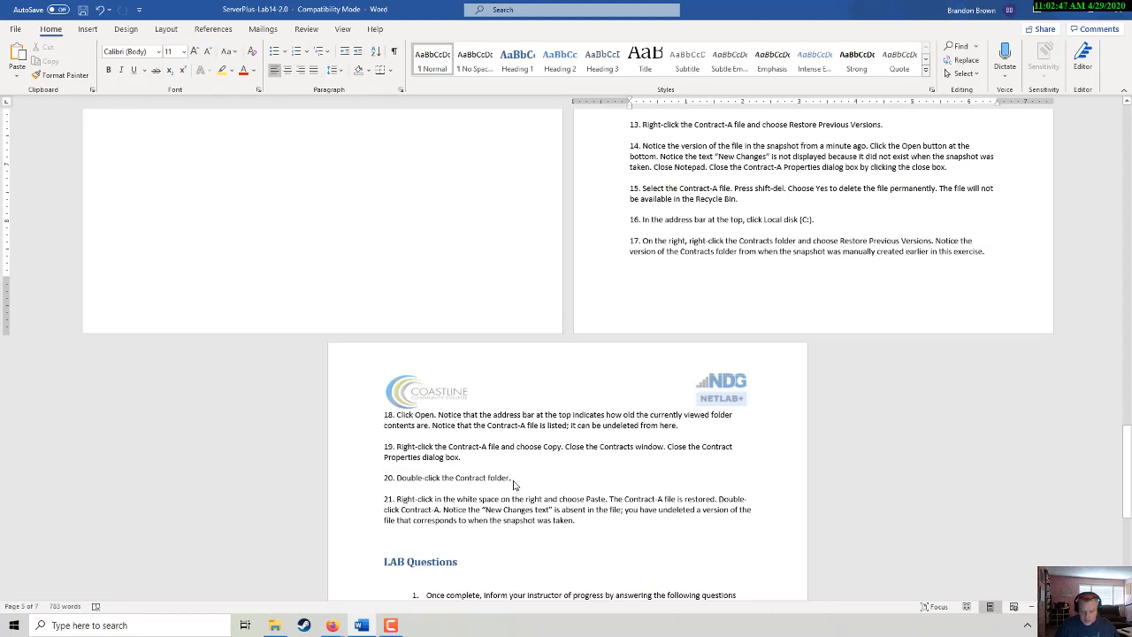
{"action": "scroll", "coordinate": [447, 517], "scroll_direction": "down", "scroll_amount": 3}
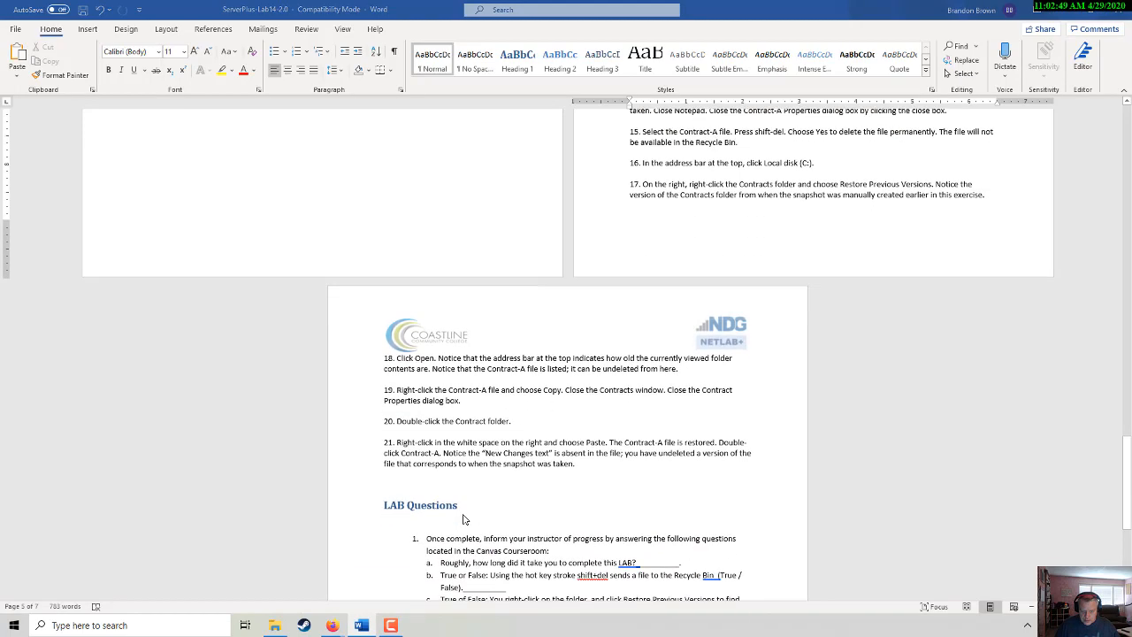
{"action": "key", "text": "alt+Tab"}
- Paste Contract-A into the empty Contracts folder and open it in Notepad
{"action": "double_click", "coordinate": [484, 260]}
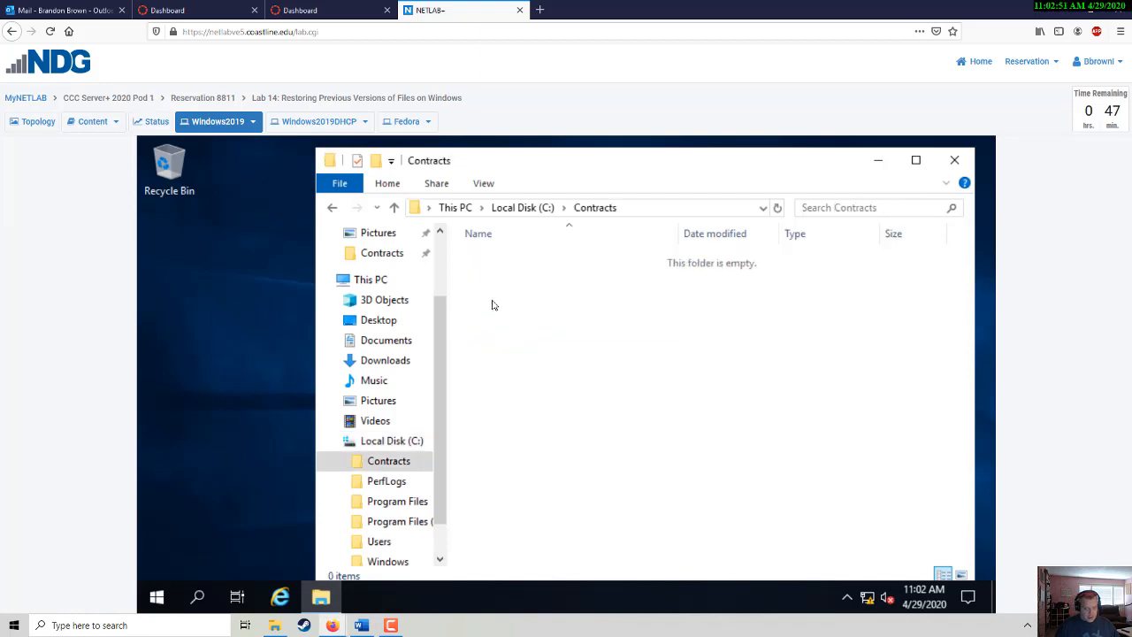
{"action": "right_click", "coordinate": [580, 371]}
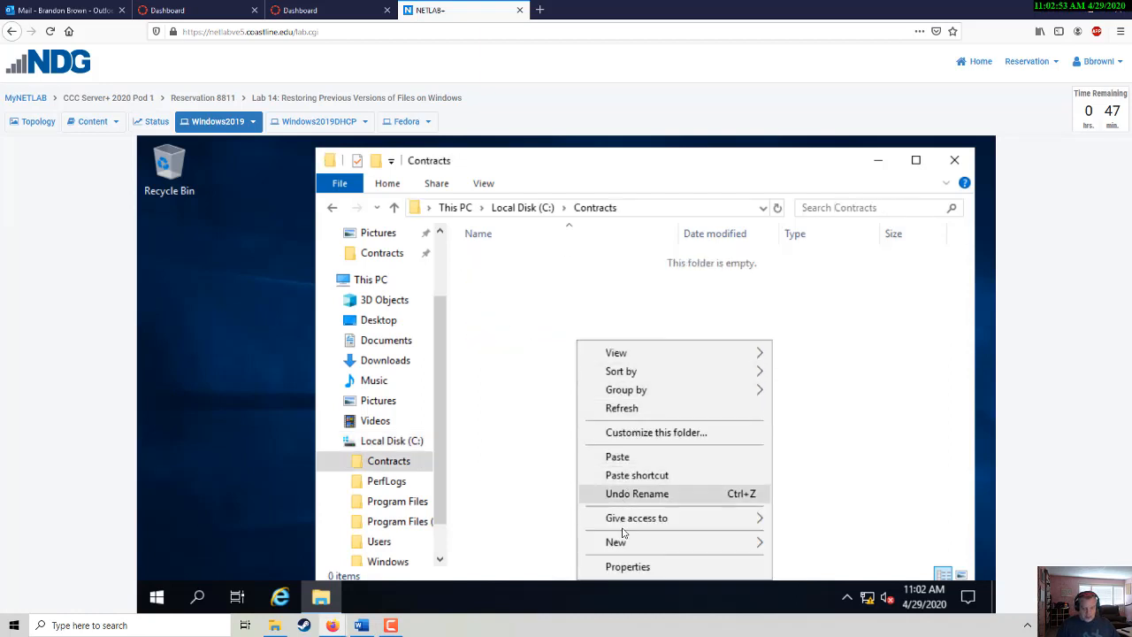
{"action": "left_click", "coordinate": [618, 456]}
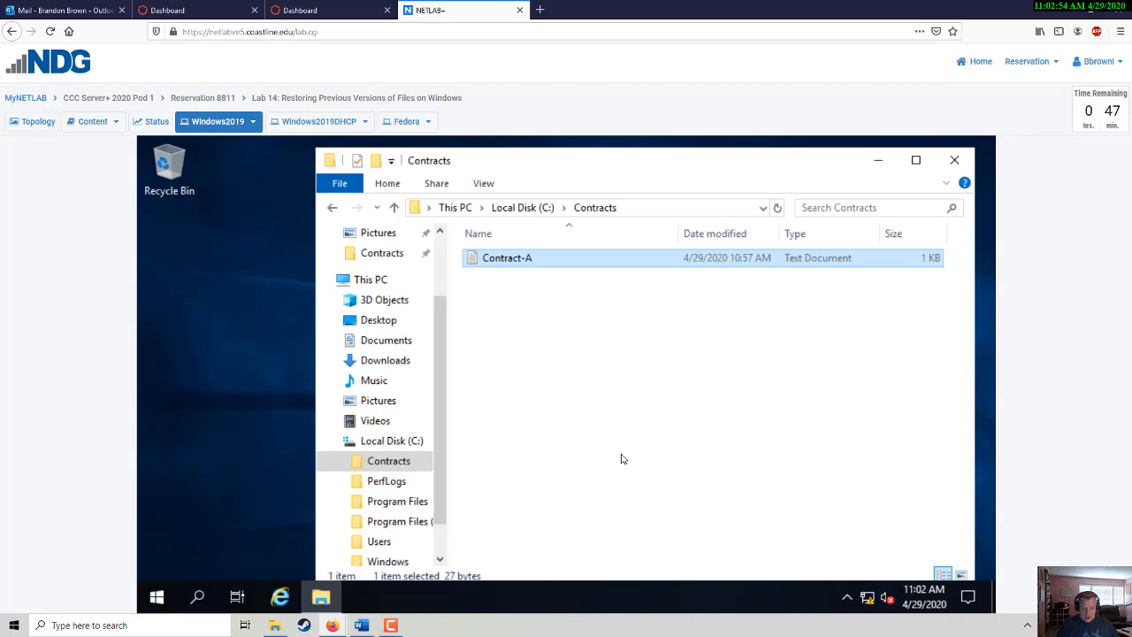
{"action": "double_click", "coordinate": [517, 267]}
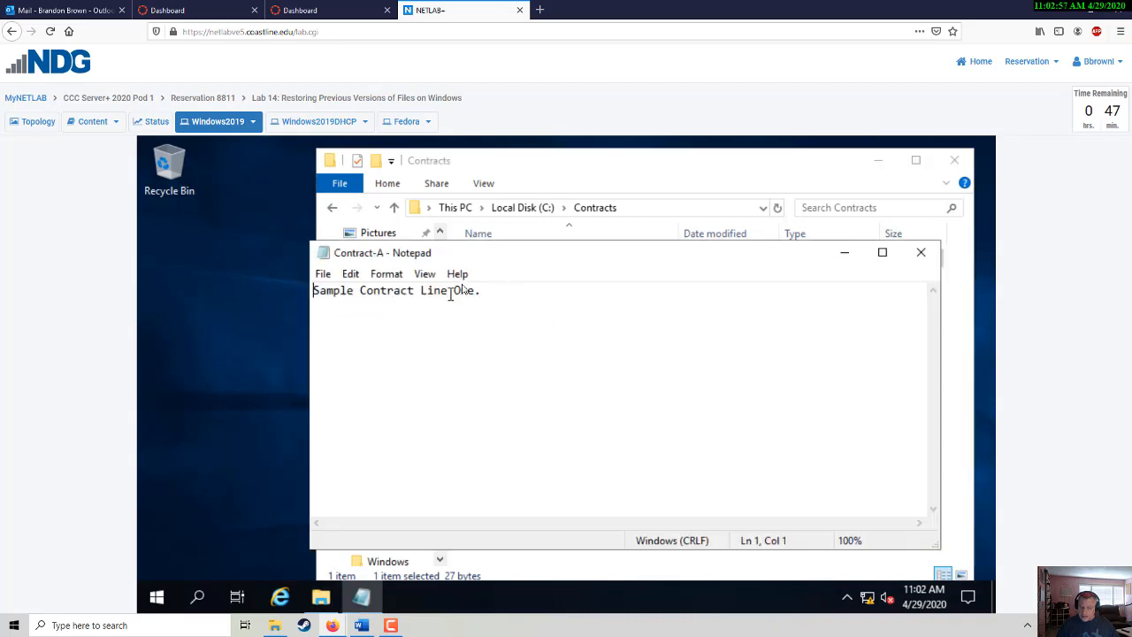
{"action": "left_click_drag", "start_coordinate": [616, 254], "coordinate": [657, 221]}
- Position the Contract-A Notepad window, showing 'Sample Contract Line One.', in front of the Contracts folder
{"action": "key", "text": "alt+Tab"}
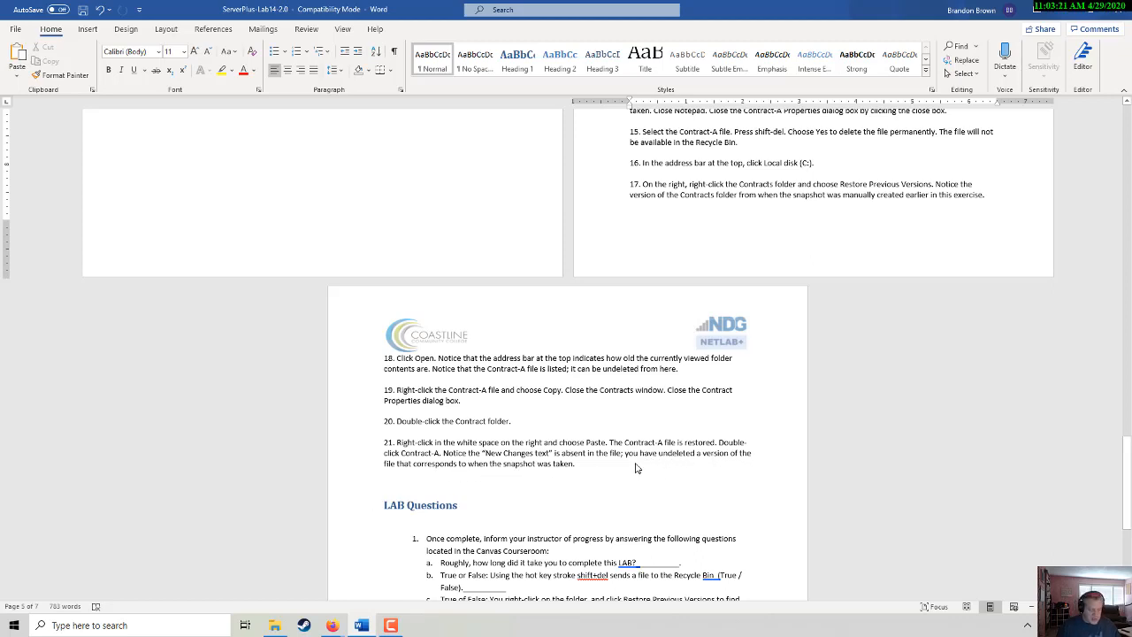
{"action": "scroll", "coordinate": [635, 467], "scroll_direction": "down", "scroll_amount": 1}
{"action": "scroll", "coordinate": [634, 468], "scroll_direction": "down", "scroll_amount": 2}
{"action": "key", "text": "alt+Tab"}
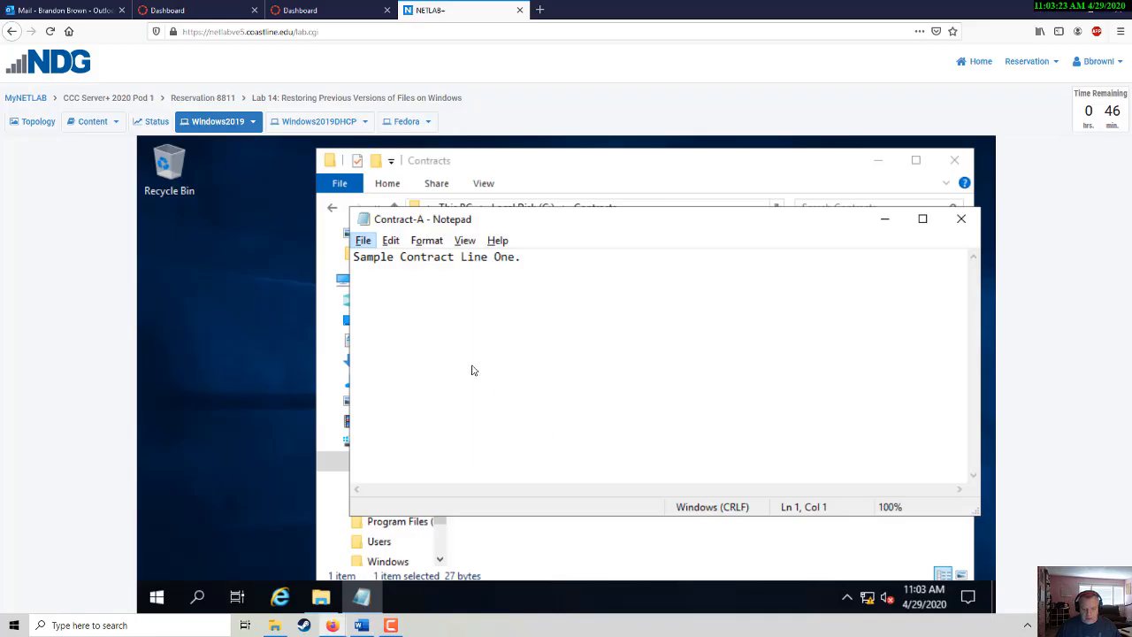
{"action": "left_click_drag", "start_coordinate": [566, 224], "coordinate": [499, 279]}
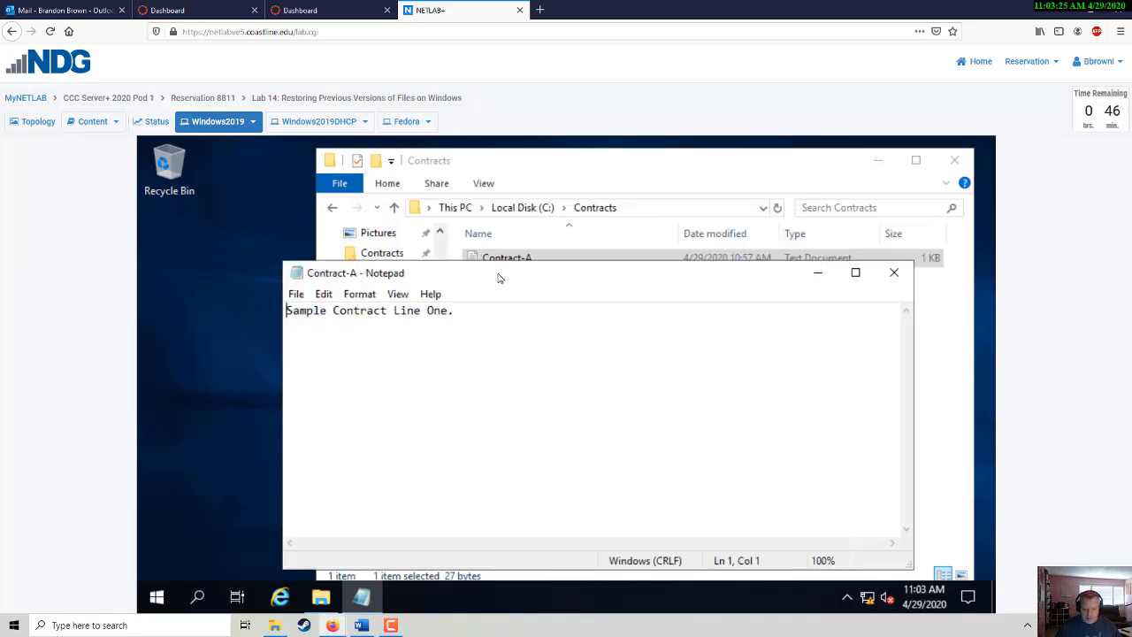
{"action": "left_click_drag", "start_coordinate": [497, 170], "coordinate": [463, 162]}
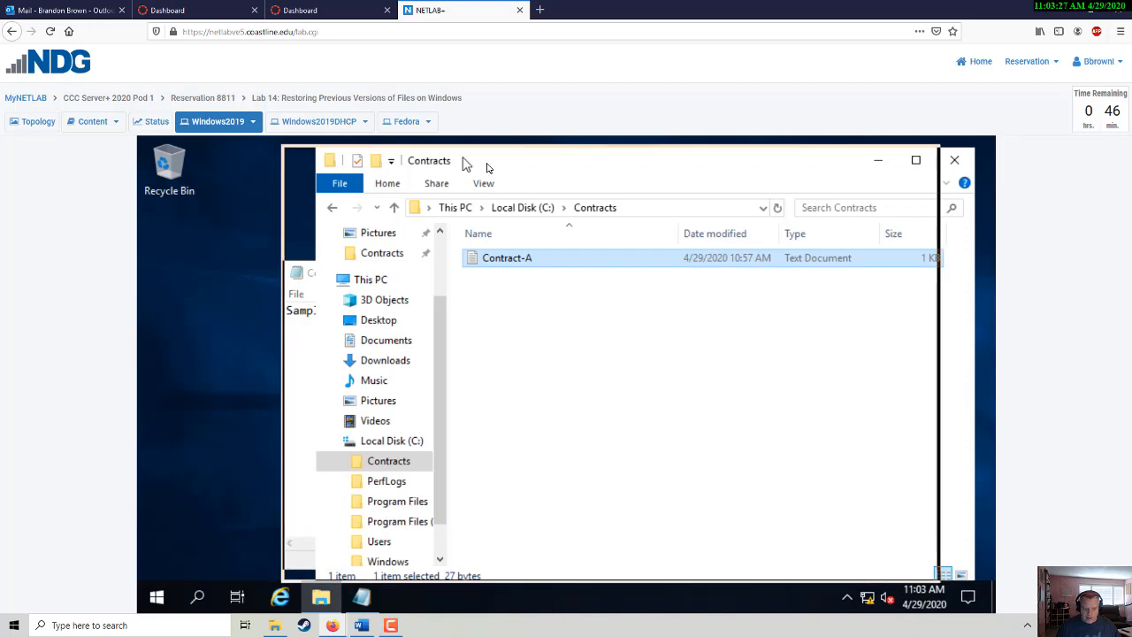
{"action": "left_click", "coordinate": [297, 389]}
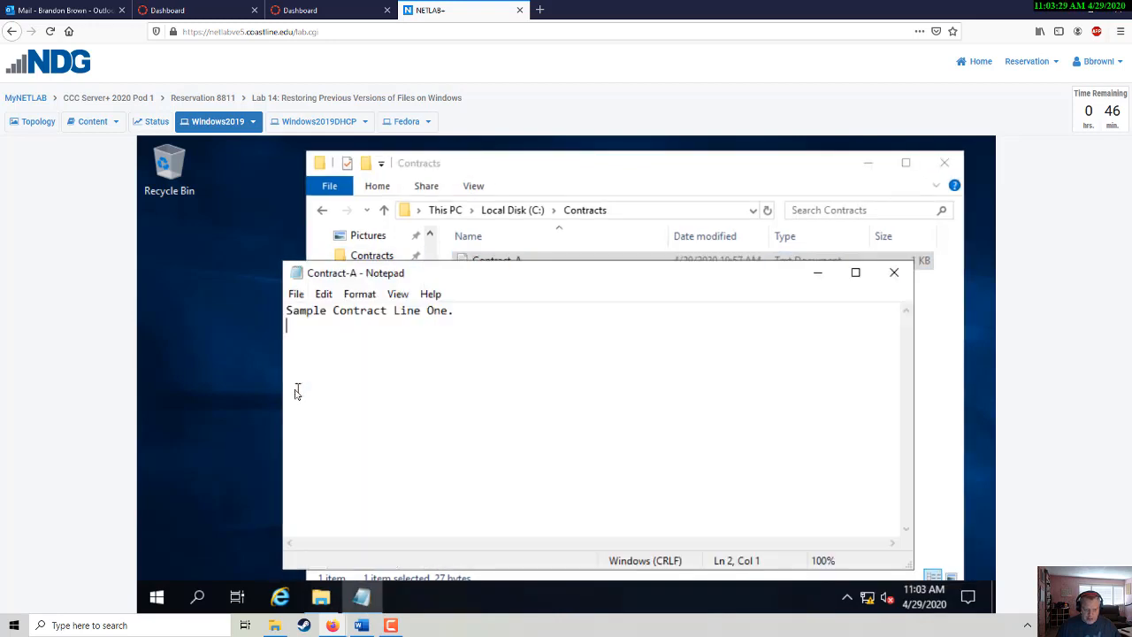
{"action": "left_click_drag", "start_coordinate": [471, 276], "coordinate": [406, 269]}
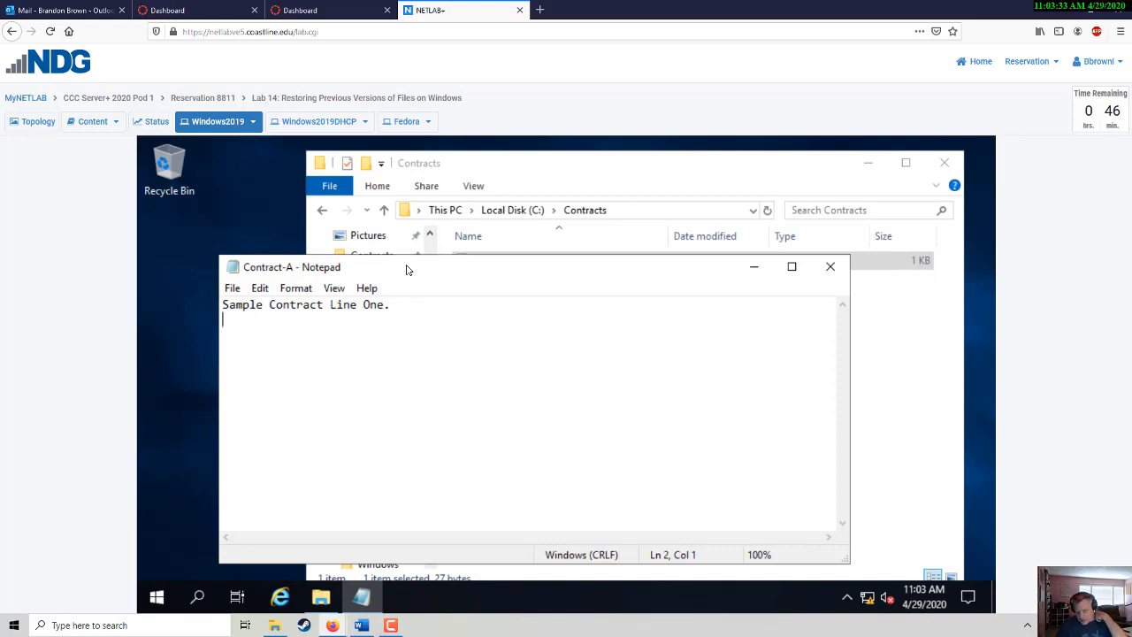
{"action": "left_click", "coordinate": [15, 625]}
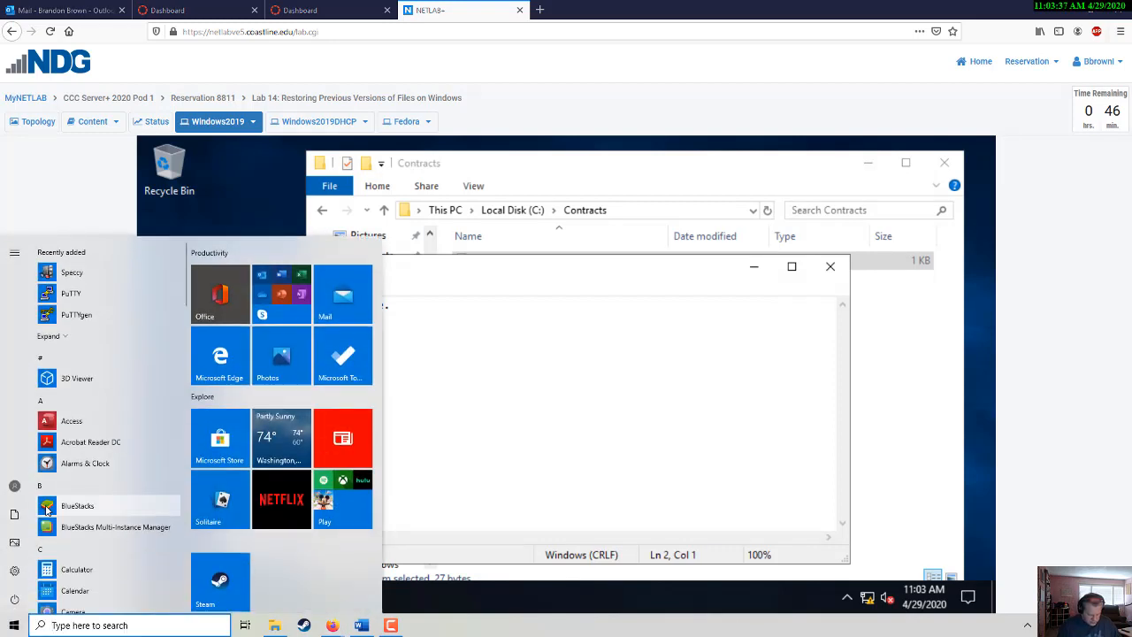
- Snip the screen area showing the restored Contract-A with Snipping Tool and copy it to the clipboard
{"action": "type", "text": "snipp"}
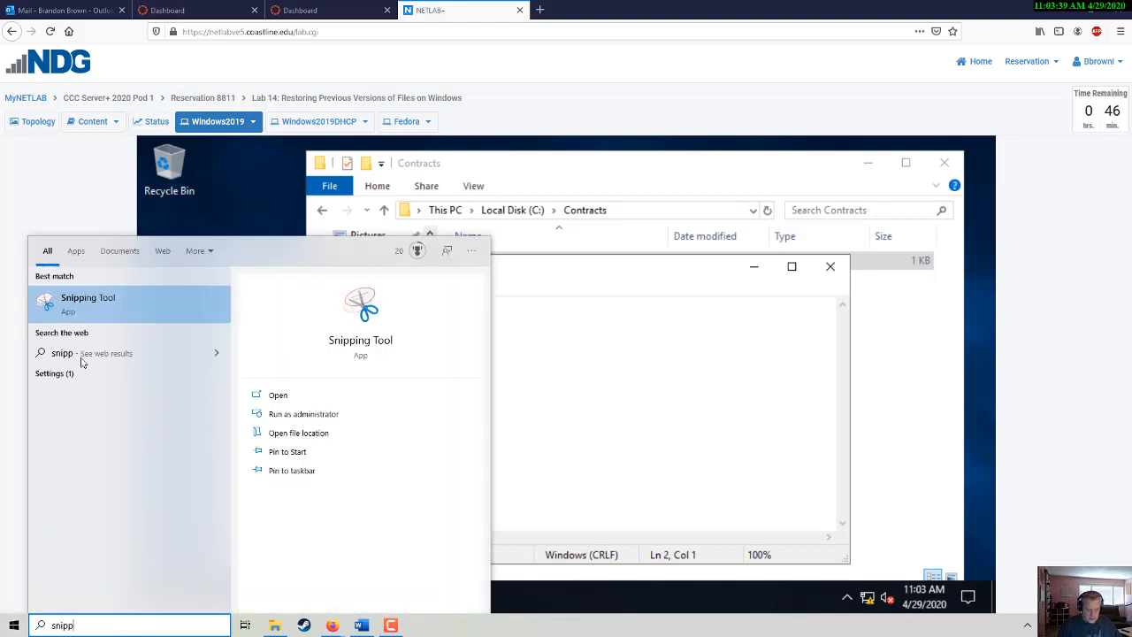
{"action": "left_click", "coordinate": [50, 298]}
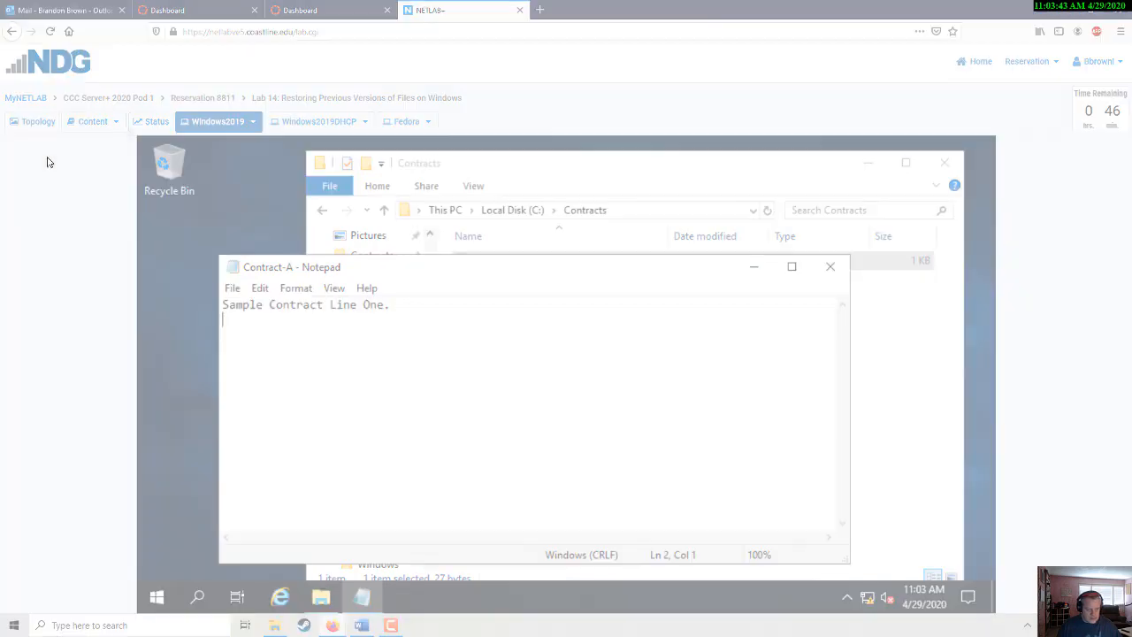
{"action": "left_click_drag", "start_coordinate": [121, 68], "coordinate": [997, 629]}
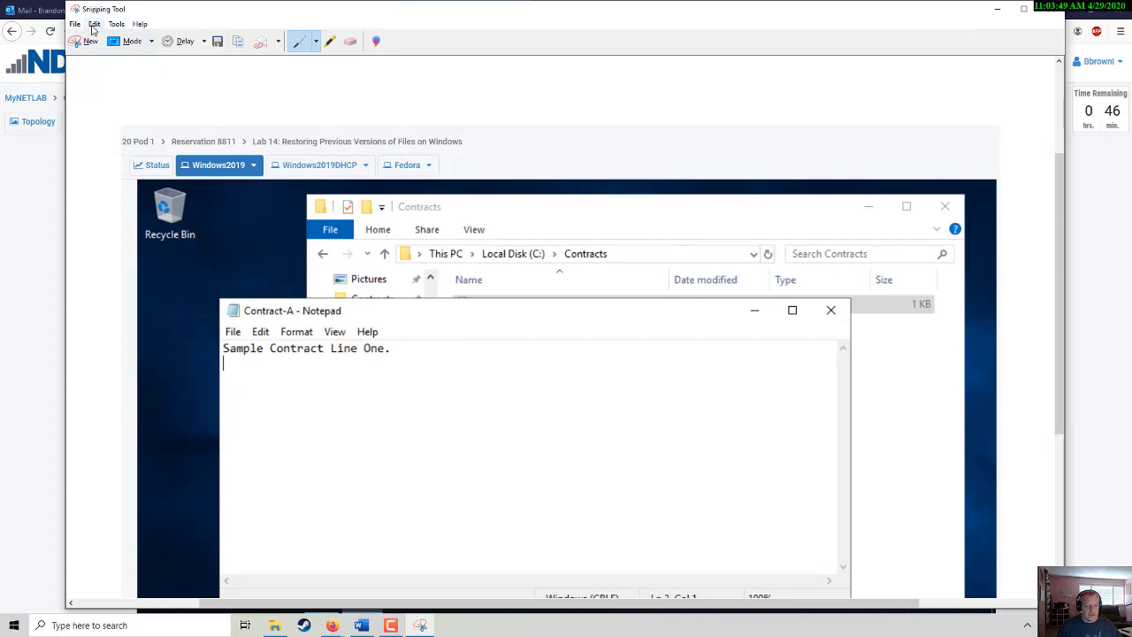
{"action": "left_click", "coordinate": [95, 25]}
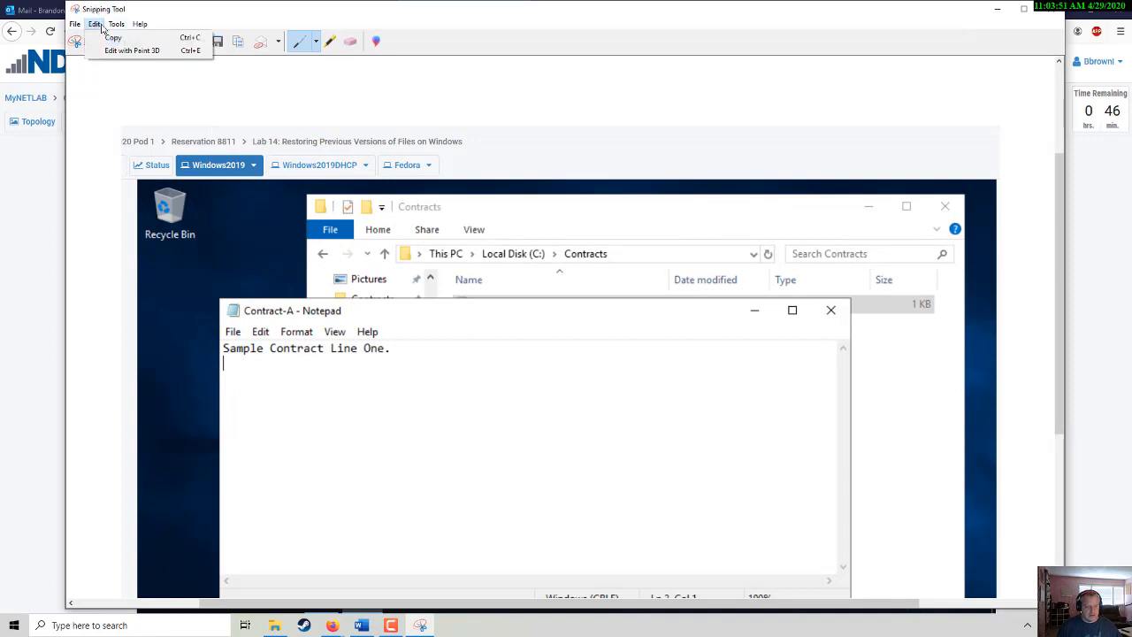
{"action": "left_click", "coordinate": [102, 44]}
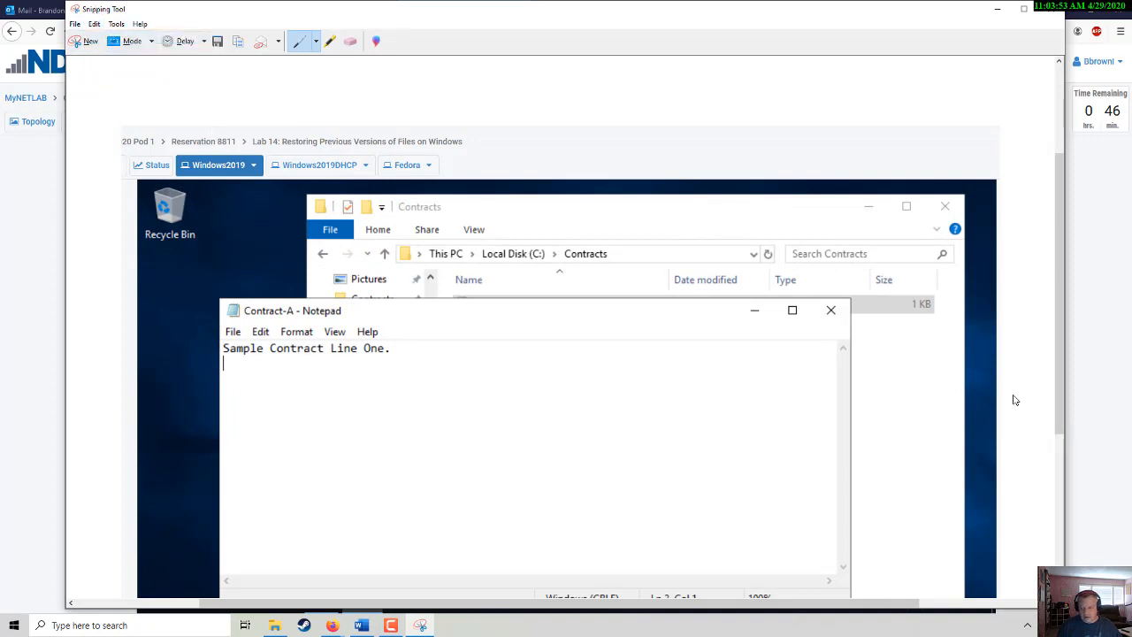
{"action": "left_click", "coordinate": [1120, 396]}
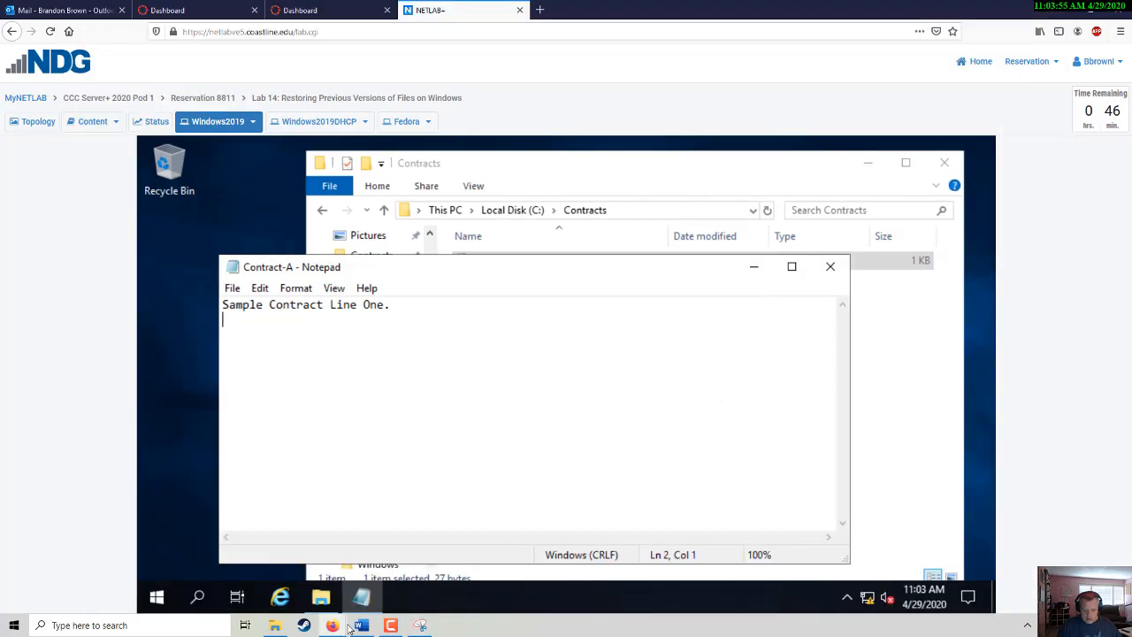
{"action": "left_click", "coordinate": [409, 562]}
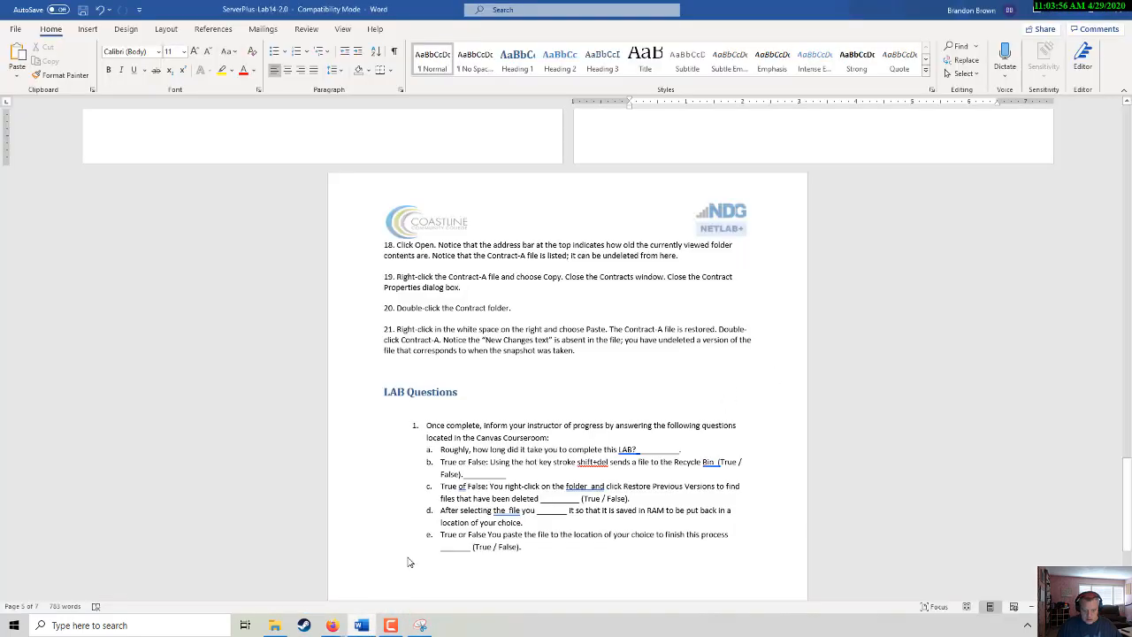
- Paste the restored Contract-A snip on a new line below step 21, above LAB Questions
{"action": "left_click", "coordinate": [422, 369]}
{"action": "key", "text": "Return"}
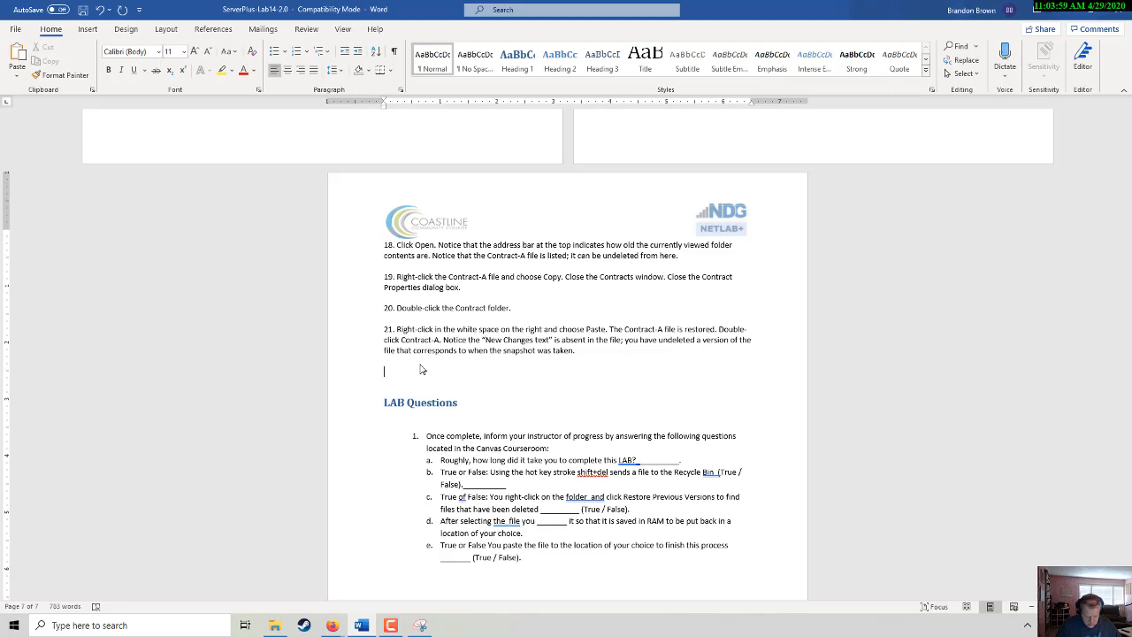
{"action": "key", "text": "ctrl+v"}
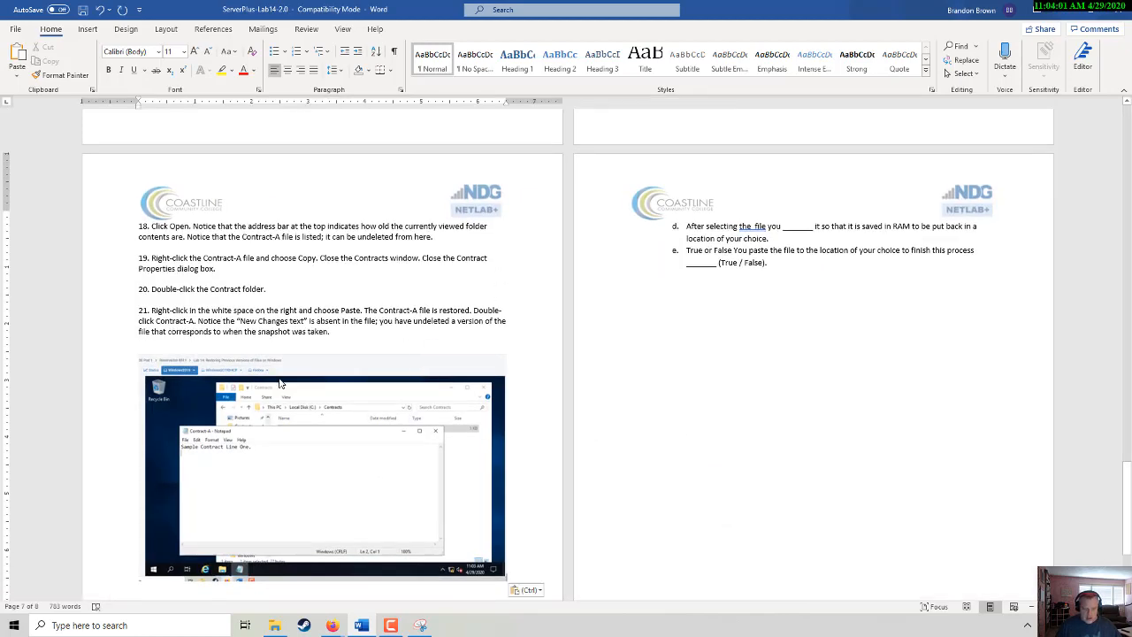
{"action": "scroll", "coordinate": [276, 380], "scroll_direction": "down", "scroll_amount": 4}
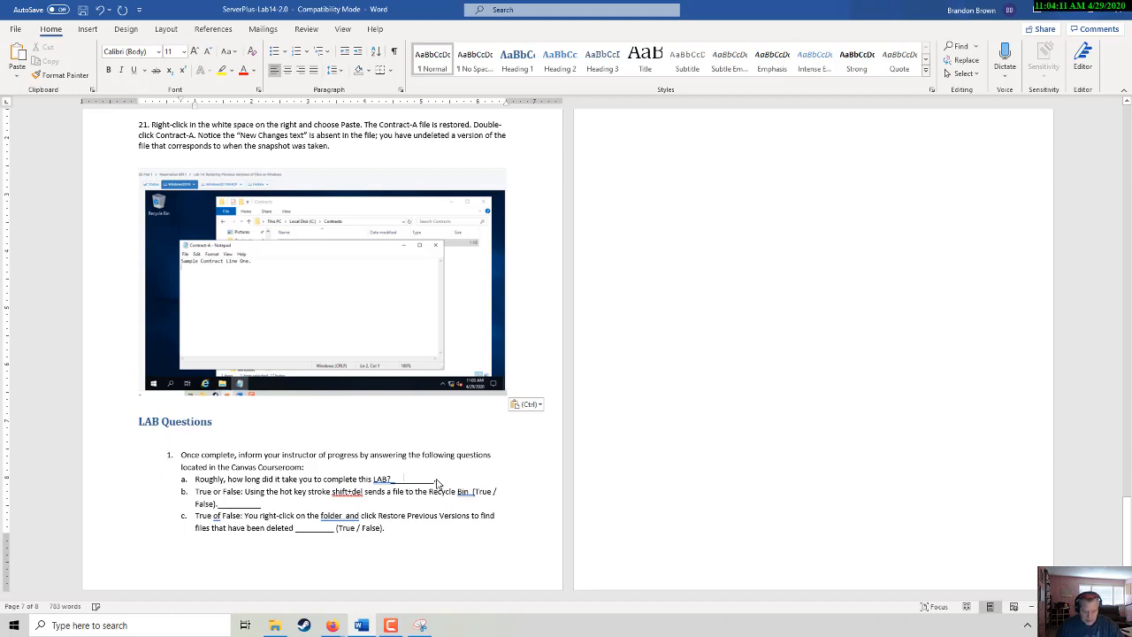
- Enter 11 in question a's blank and make False in question b bold, underlined and yellow-highlighted
{"action": "left_click", "coordinate": [494, 488]}
{"action": "type", "text": "11 Min._"}
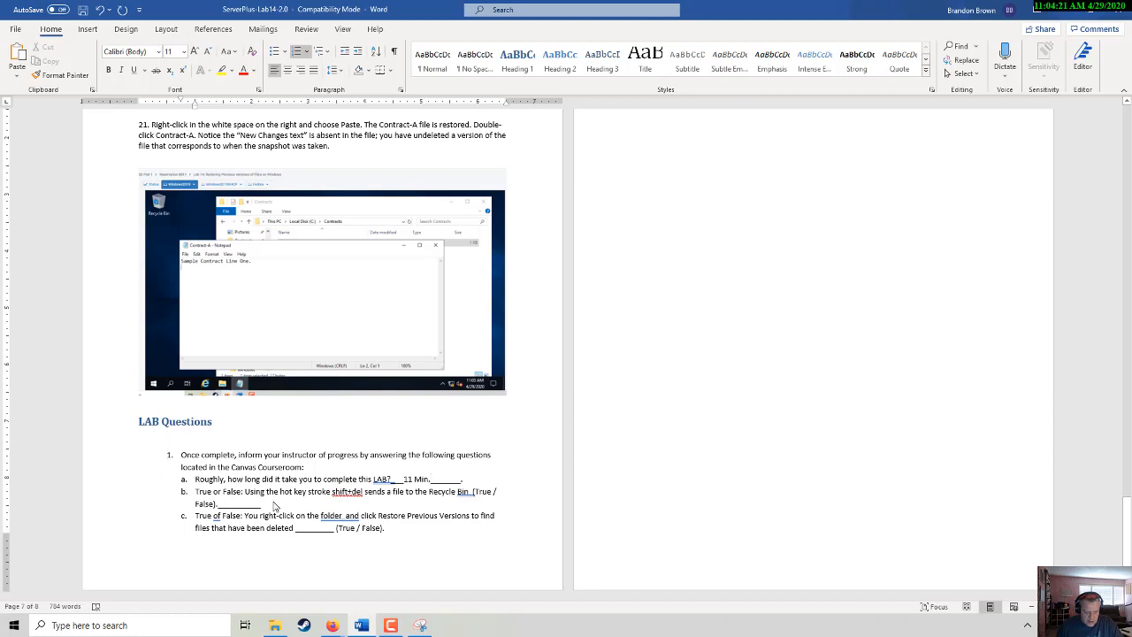
{"action": "left_click_drag", "start_coordinate": [196, 508], "coordinate": [217, 506]}
{"action": "key", "text": "ctrl+b"}
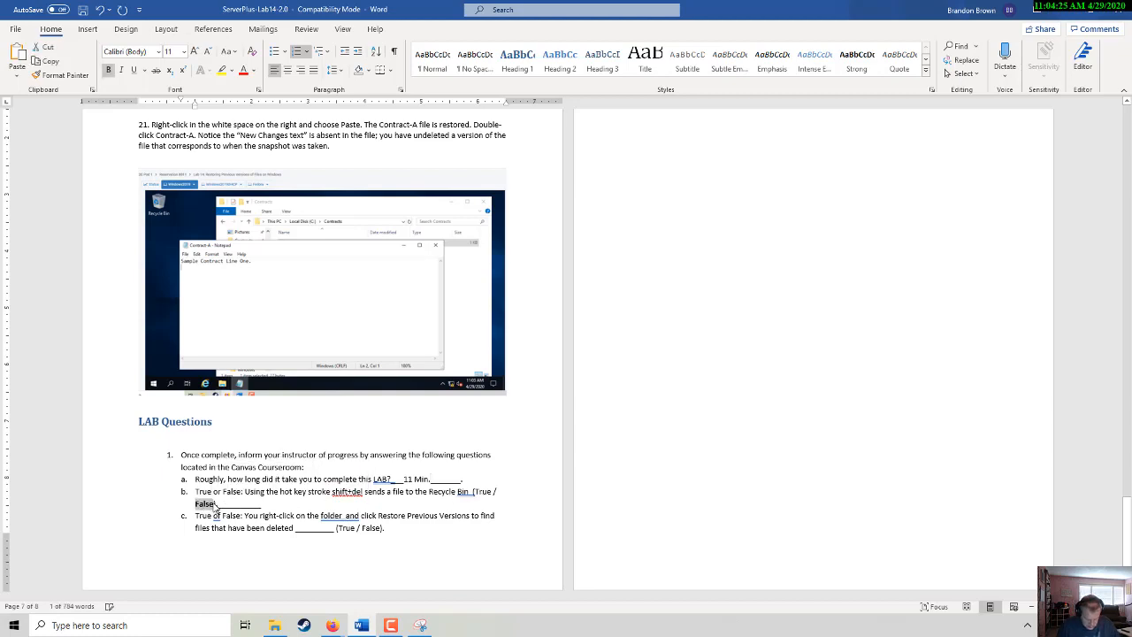
{"action": "key", "text": "ctrl+u"}
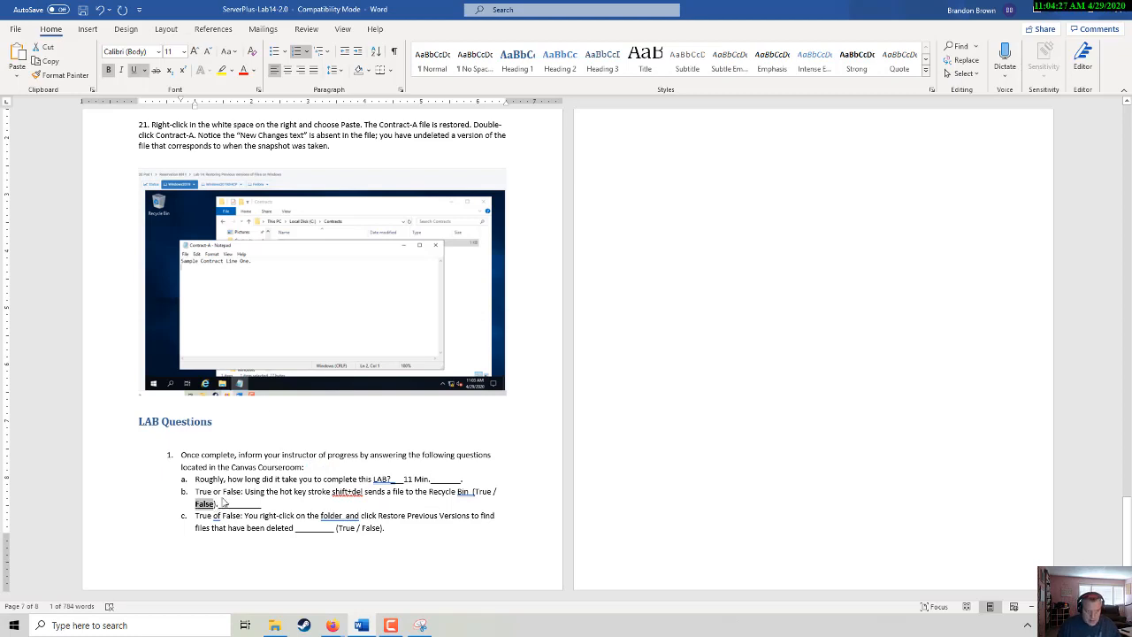
{"action": "left_click", "coordinate": [226, 72]}
{"action": "left_click", "coordinate": [298, 431]}
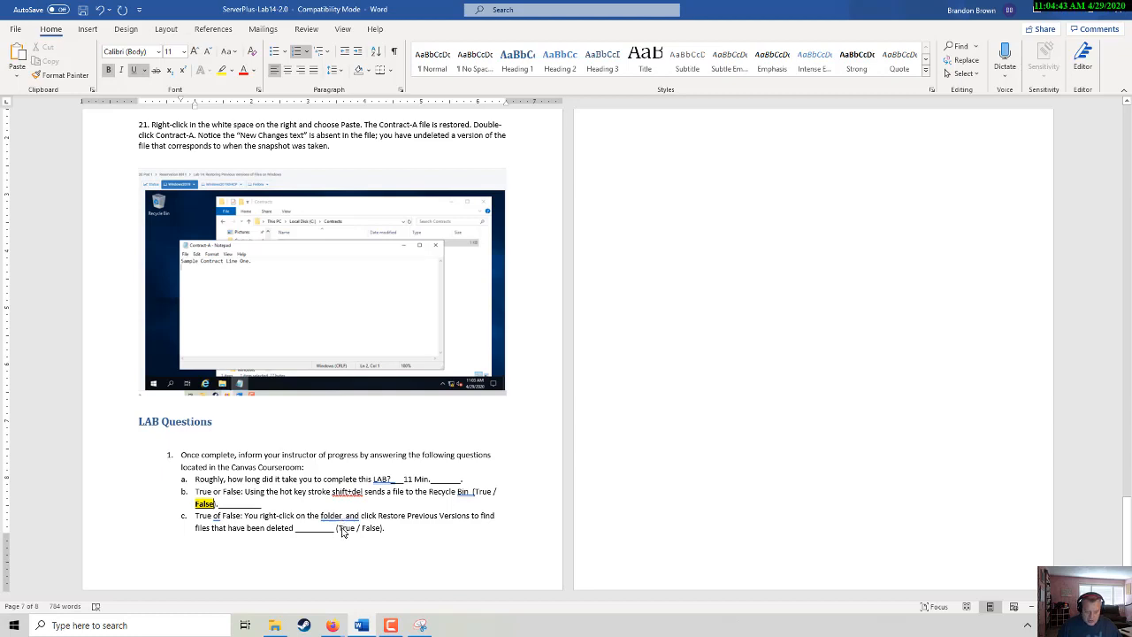
- Make True in question c yellow-highlighted, bold and underlined, and bold-underline 'LAB?' in question a
{"action": "left_click_drag", "start_coordinate": [341, 531], "coordinate": [359, 530]}
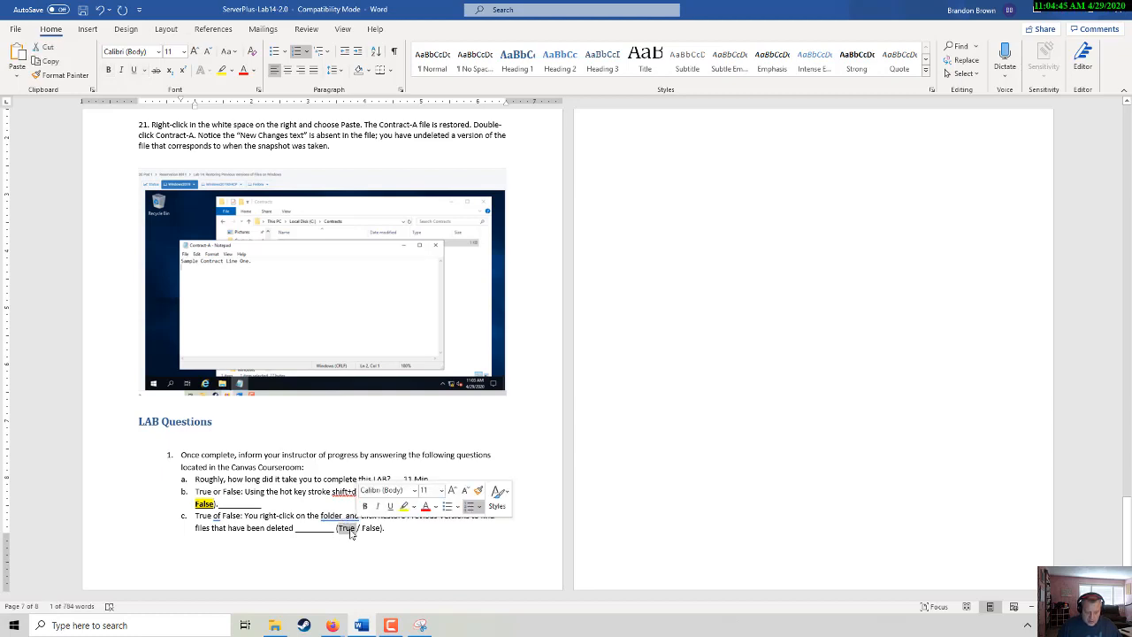
{"action": "left_click", "coordinate": [221, 70]}
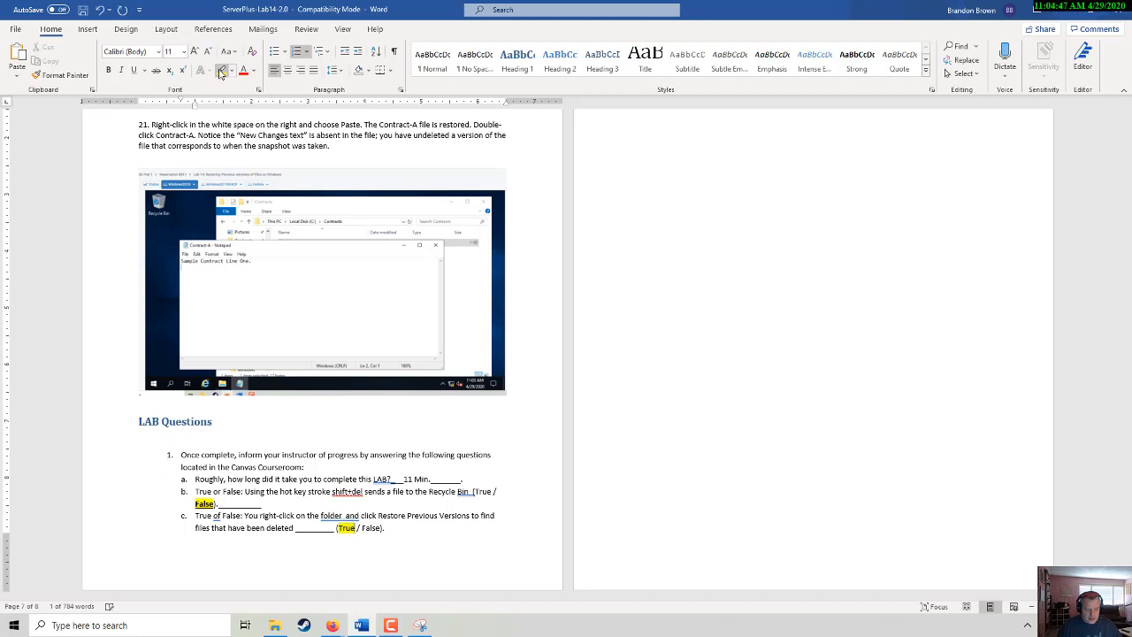
{"action": "key", "text": "ctrl+b"}
{"action": "key", "text": "ctrl+u"}
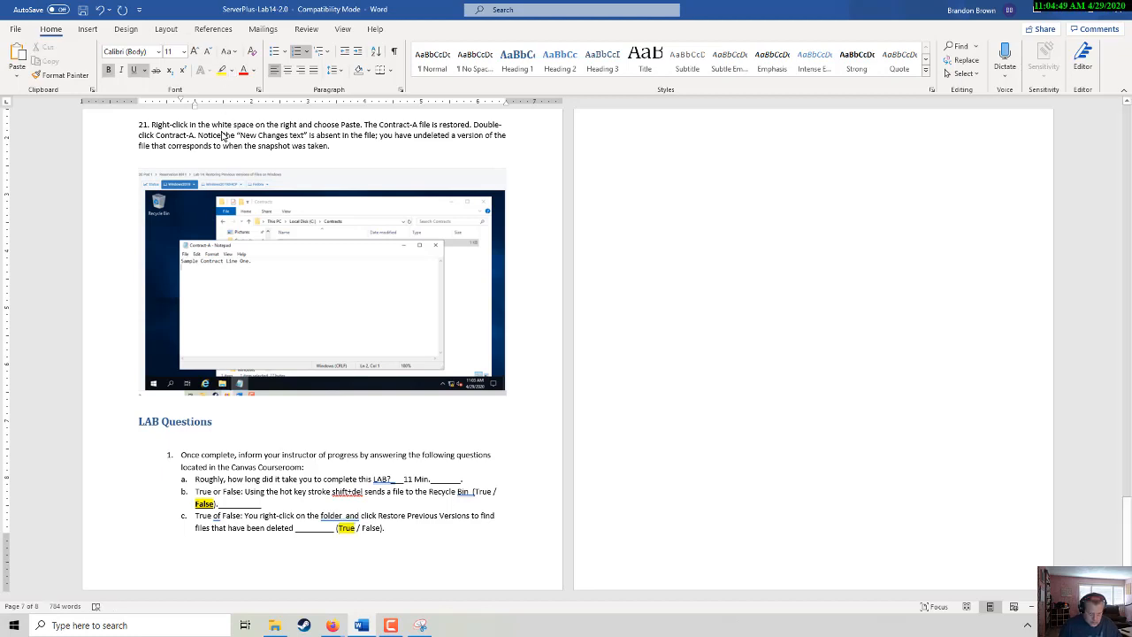
{"action": "double_click", "coordinate": [382, 479]}
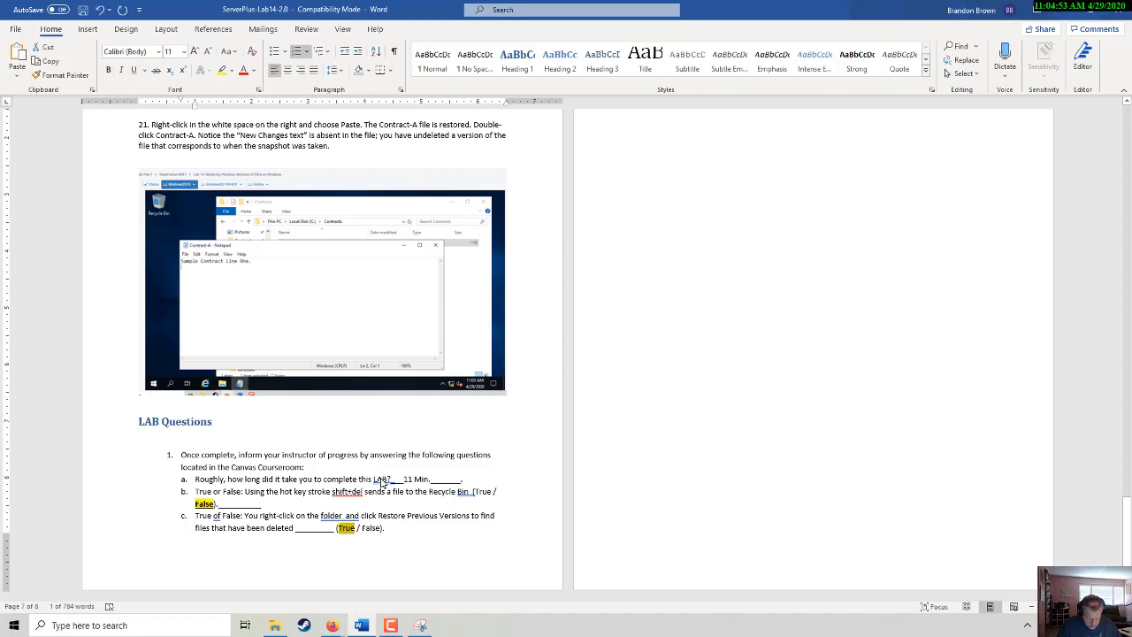
{"action": "key", "text": "ctrl+b"}
{"action": "key", "text": "ctrl+u"}
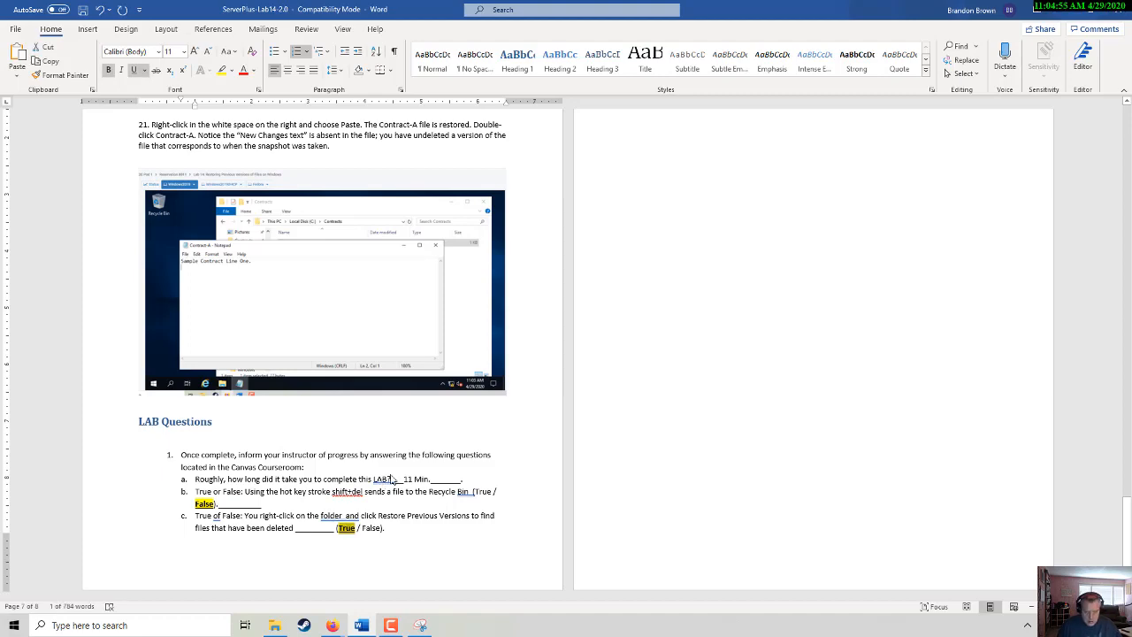
{"action": "scroll", "coordinate": [627, 454], "scroll_direction": "up", "scroll_amount": 10}
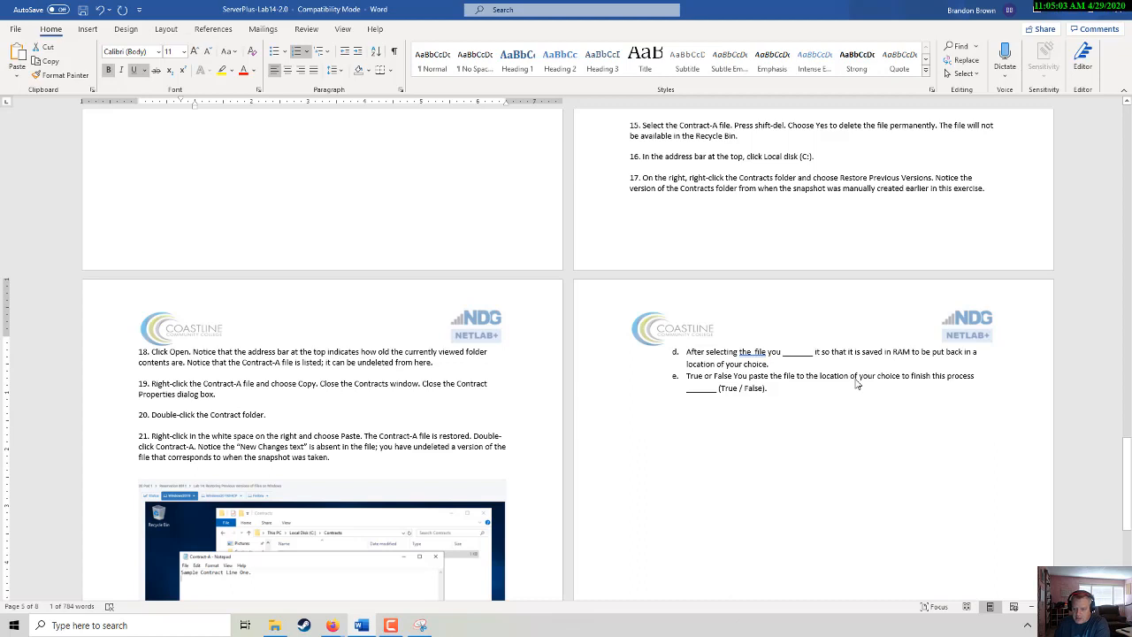
- Fill question d's blank with the answer 'Copy'
{"action": "left_click", "coordinate": [752, 353]}
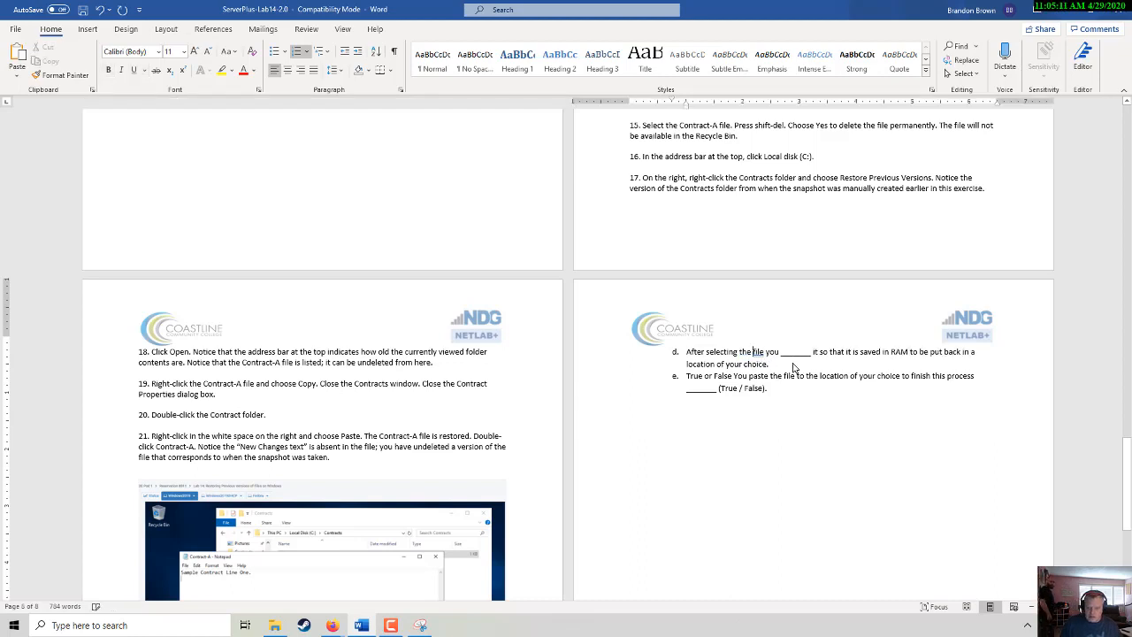
{"action": "left_click", "coordinate": [788, 352]}
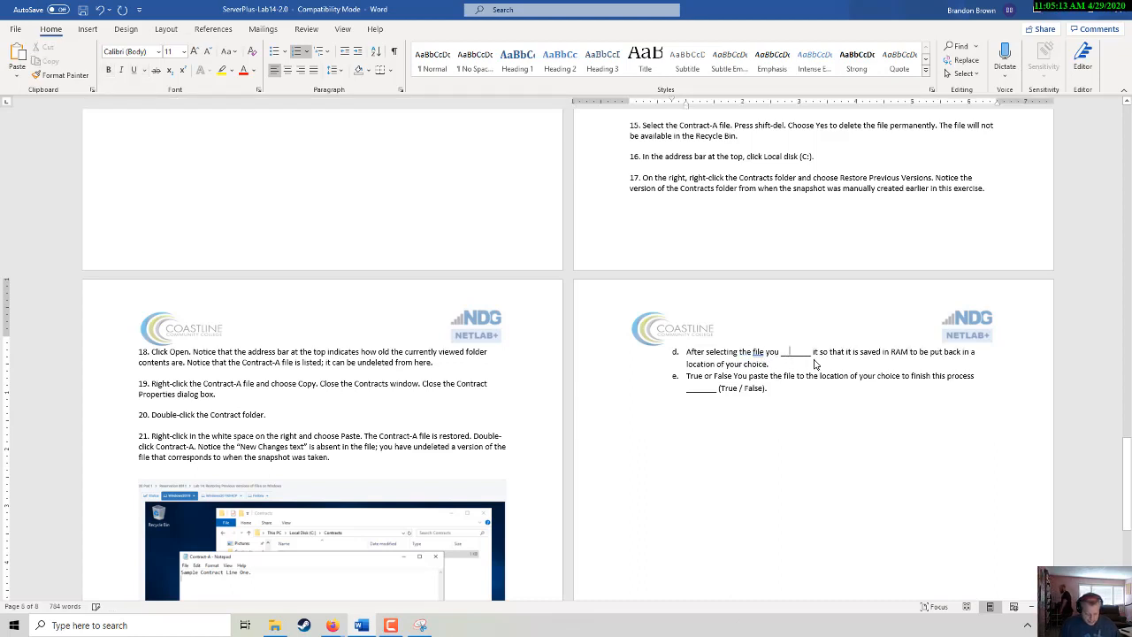
{"action": "type", "text": "COpy"}
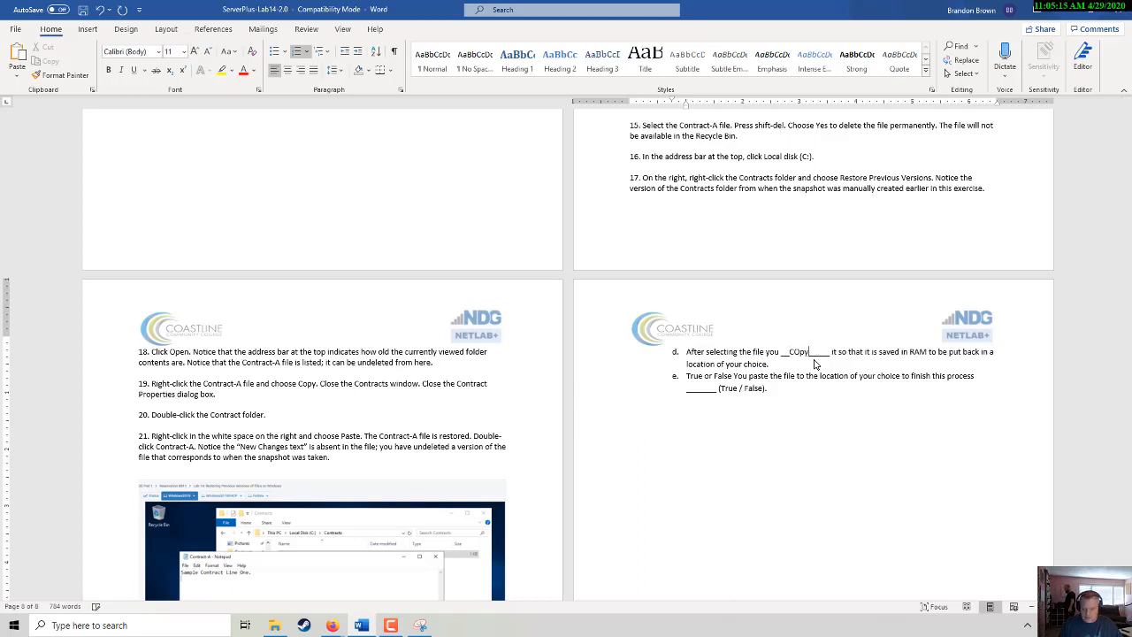
{"action": "key", "text": "BackSpace"}
{"action": "key", "text": "BackSpace"}
{"action": "key", "text": "BackSpace"}
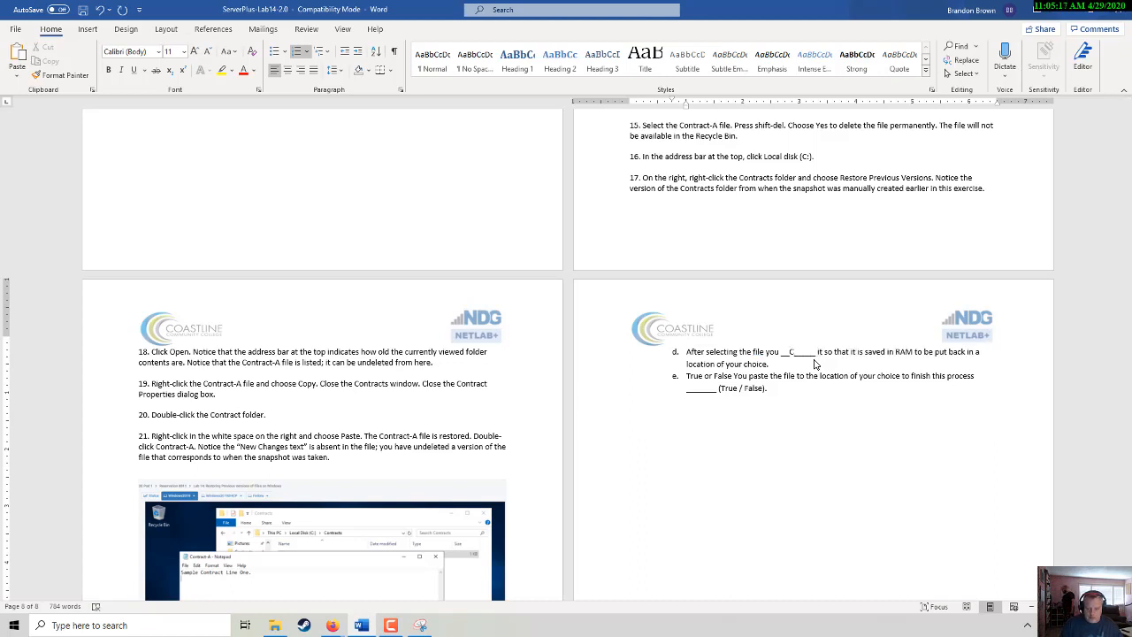
{"action": "type", "text": "opy"}
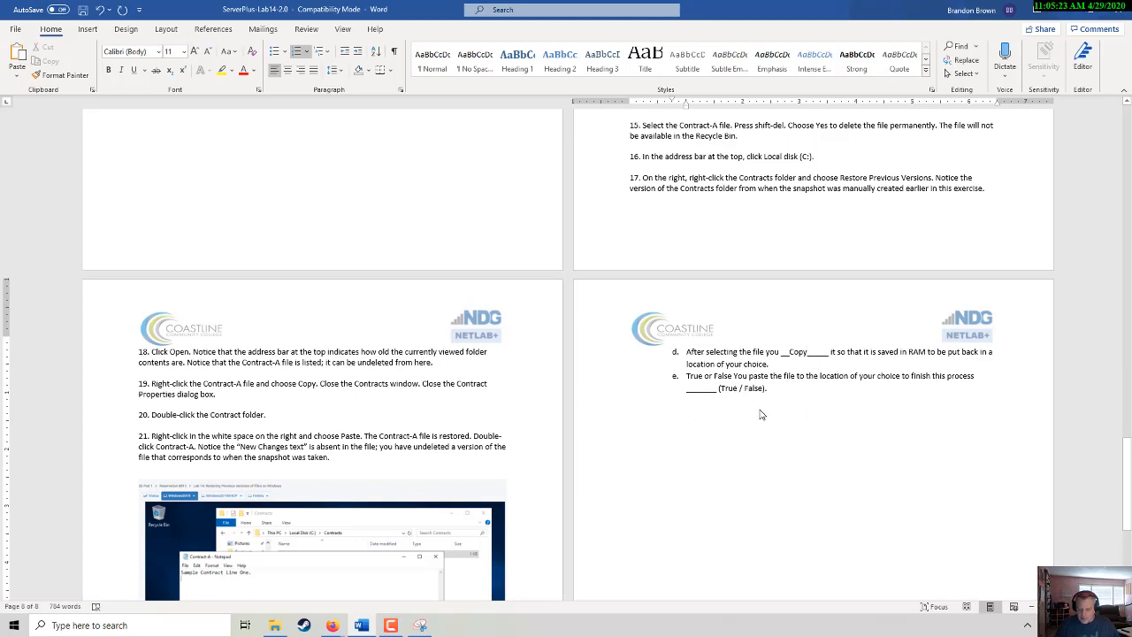
- Mark 'True' for question e in bold, underlined text with yellow highlight
{"action": "left_click_drag", "start_coordinate": [723, 393], "coordinate": [736, 394]}
{"action": "key", "text": "ctrl+c"}
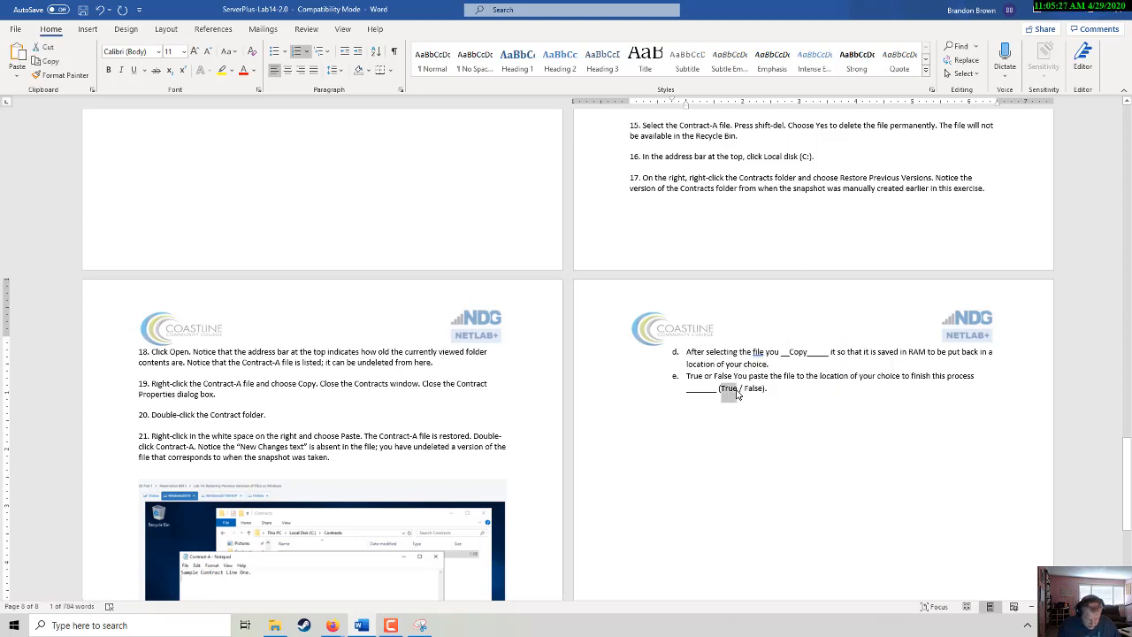
{"action": "key", "text": "ctrl+b"}
{"action": "key", "text": "ctrl+u"}
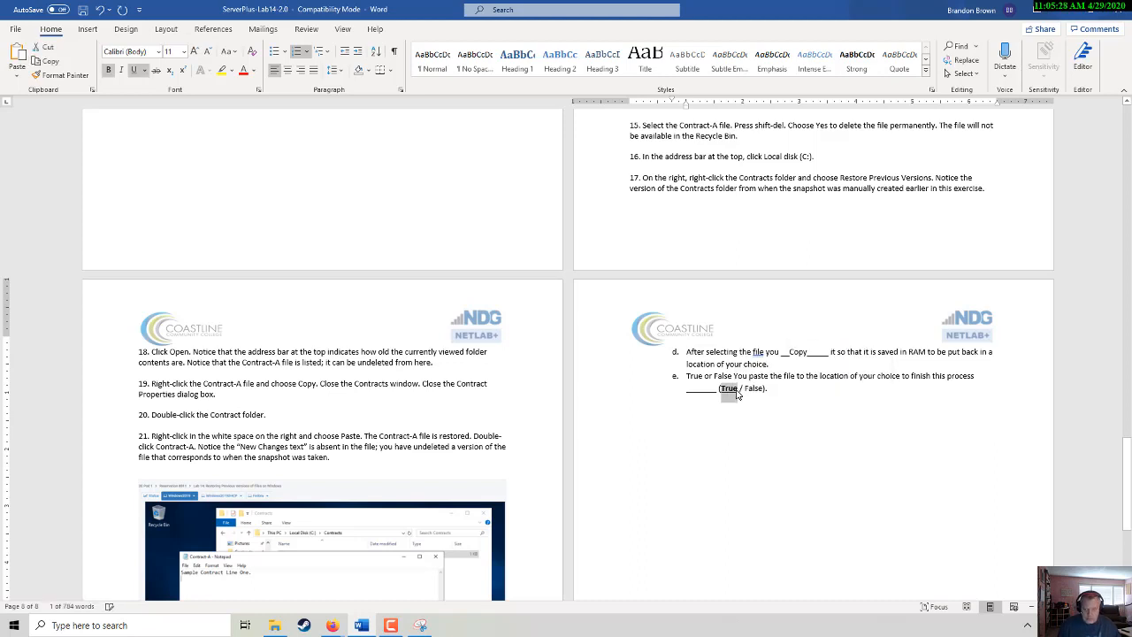
{"action": "left_click", "coordinate": [222, 71]}
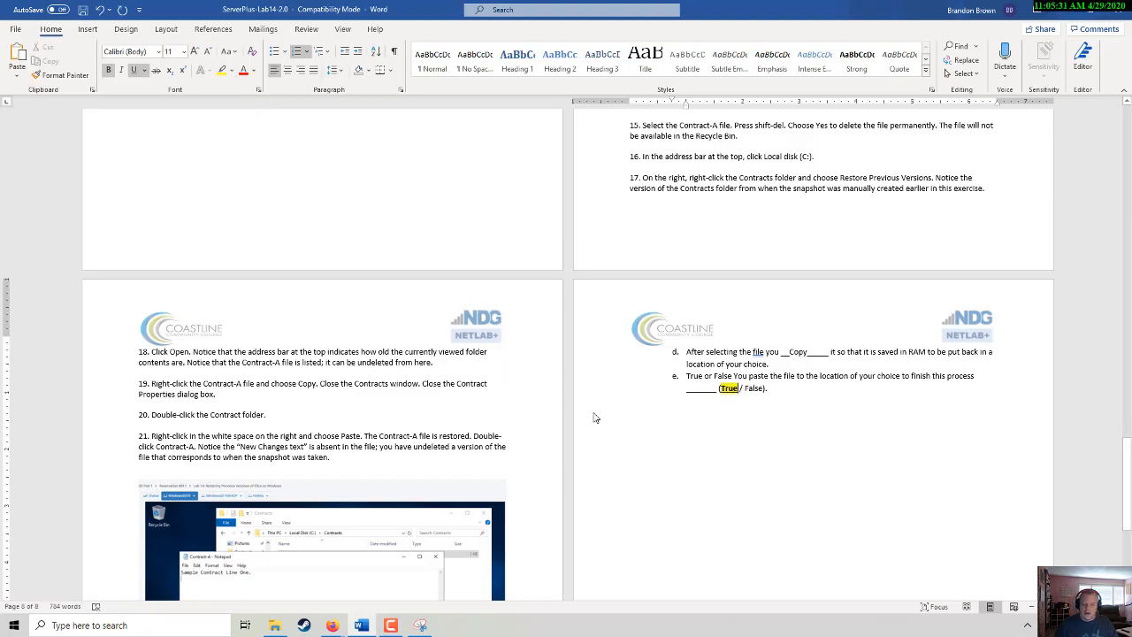
{"action": "scroll", "coordinate": [655, 478], "scroll_direction": "up", "scroll_amount": 6}
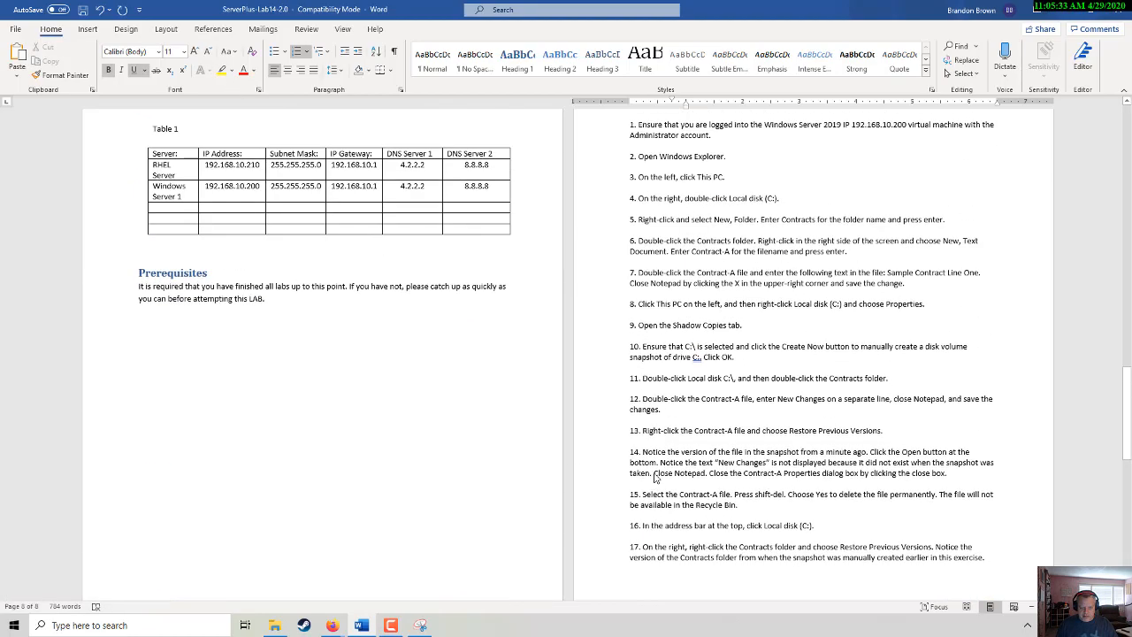
{"action": "scroll", "coordinate": [655, 477], "scroll_direction": "up", "scroll_amount": 12}
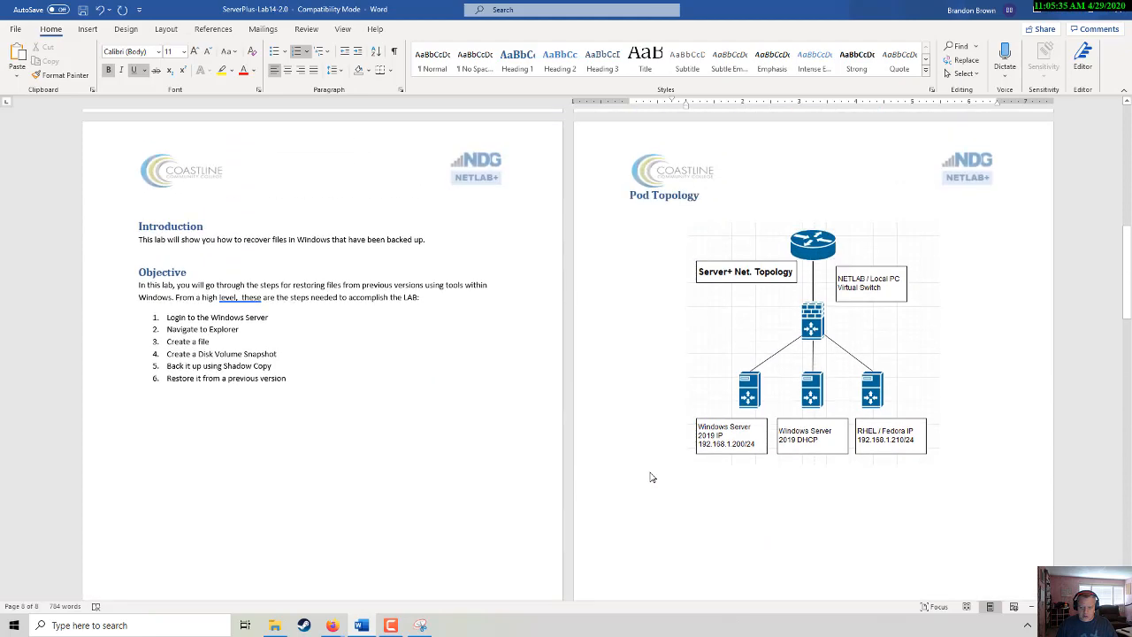
{"action": "scroll", "coordinate": [650, 478], "scroll_direction": "up", "scroll_amount": 10}
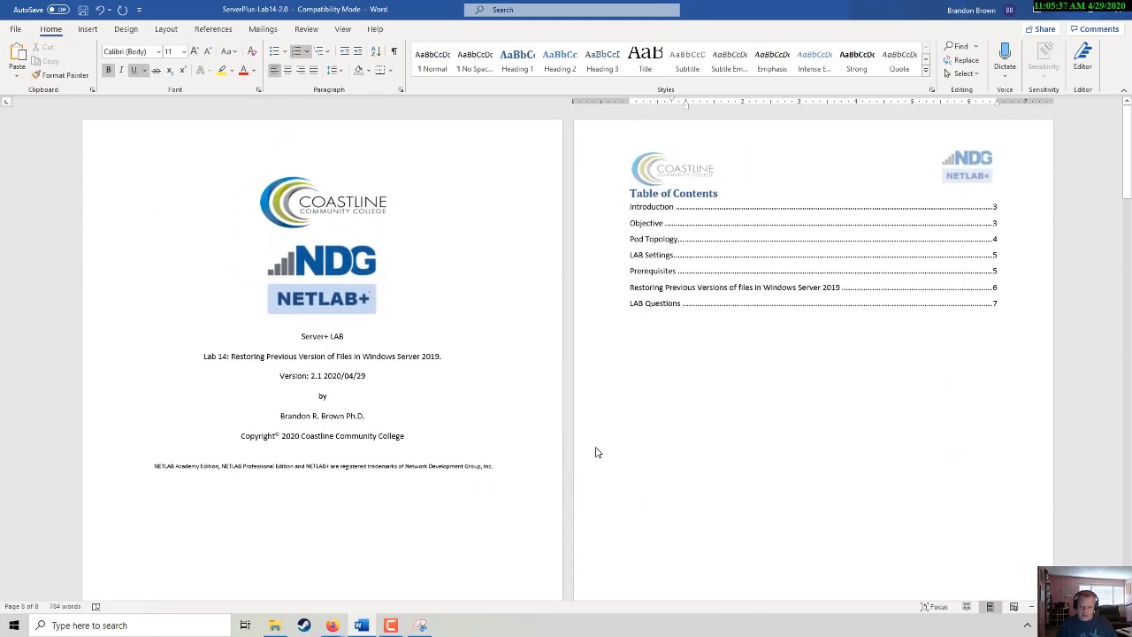